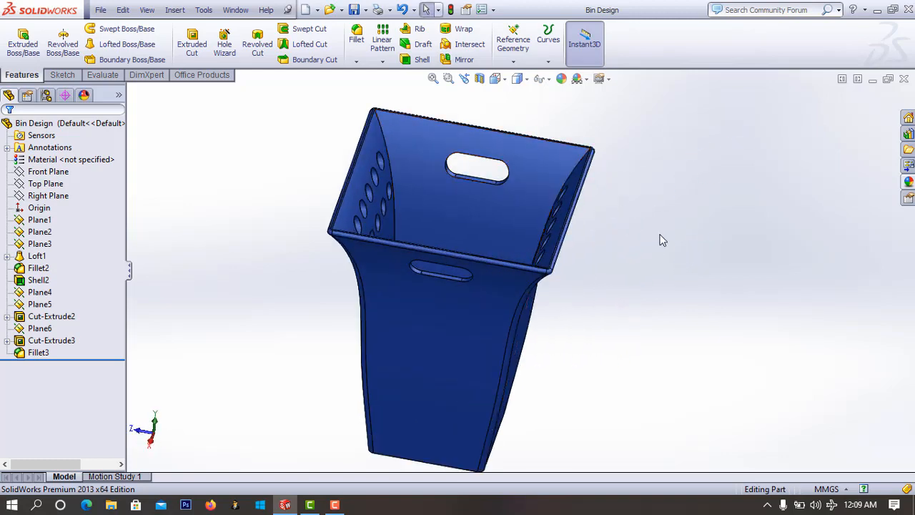
pyautogui.hotkey('ctrl', '4')
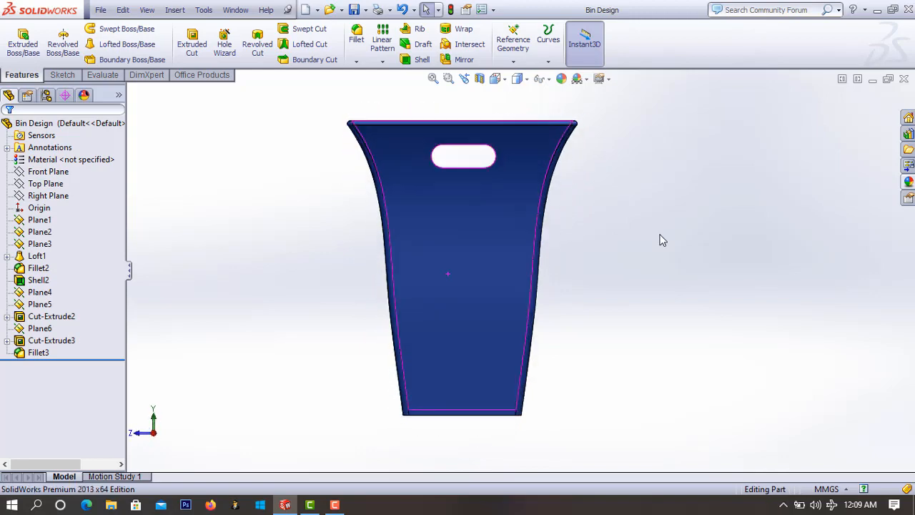
pyautogui.hotkey('ctrl', '7')
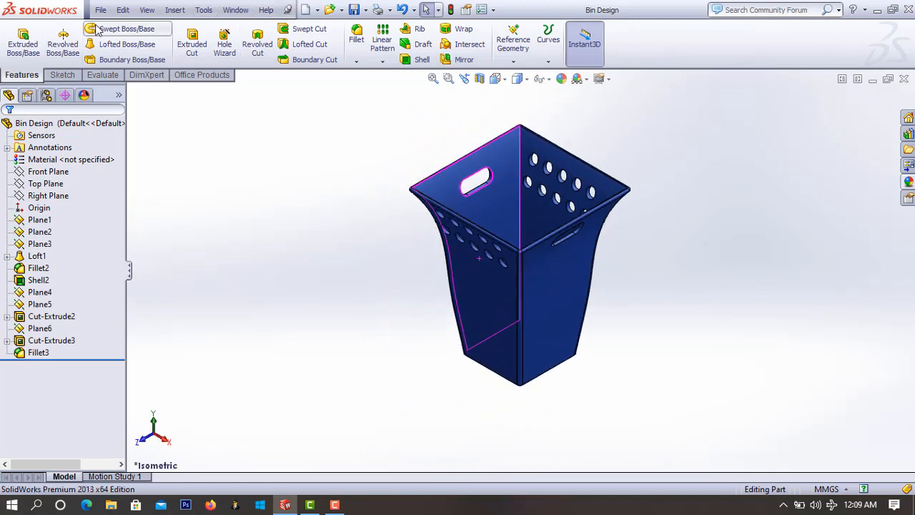
# Create a new part document and set its units to MMGS (millimeter, gram, second)
pyautogui.click(102, 12)
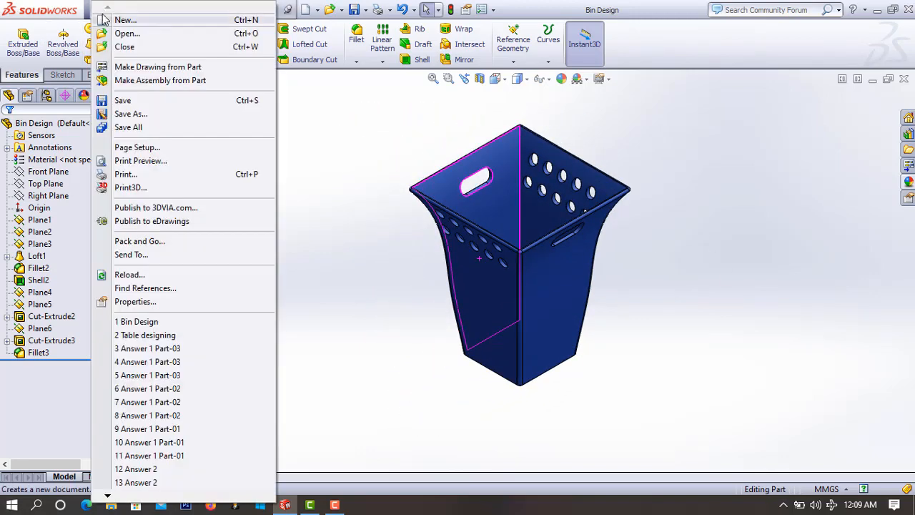
pyautogui.click(105, 22)
pyautogui.click(470, 437)
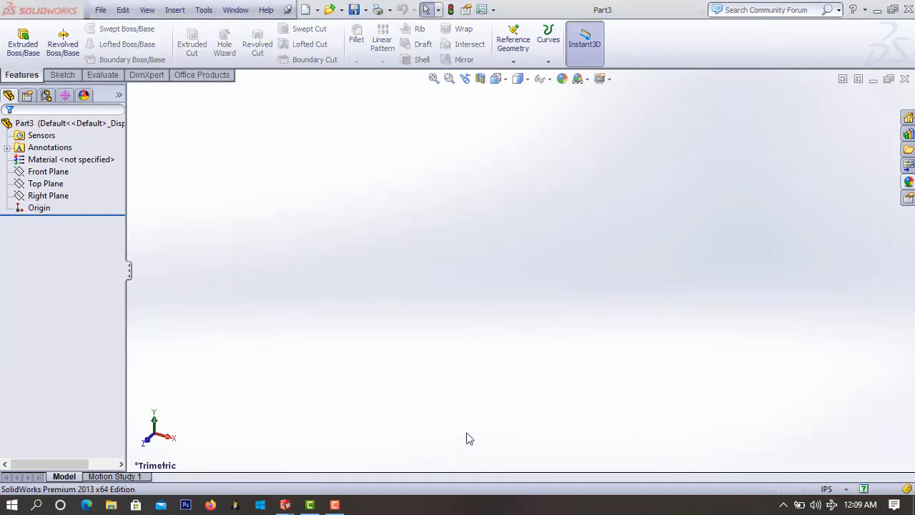
pyautogui.click(832, 493)
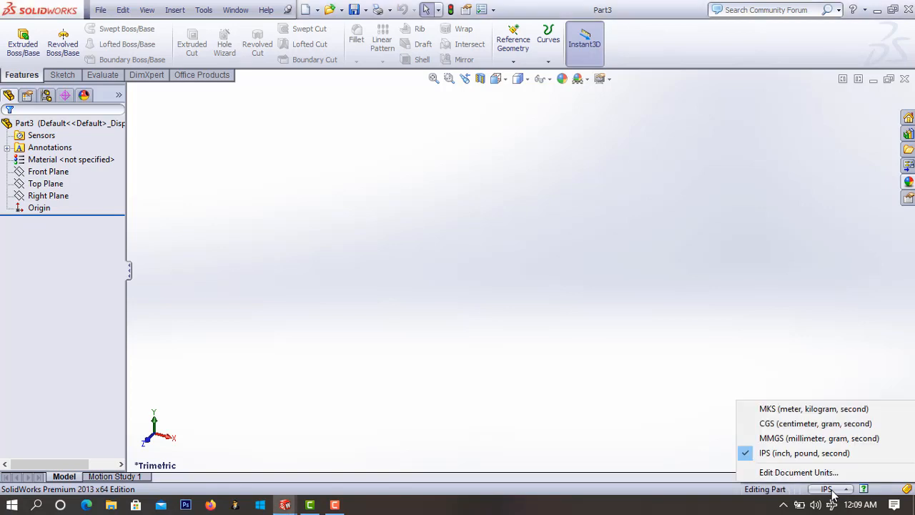
pyautogui.click(800, 439)
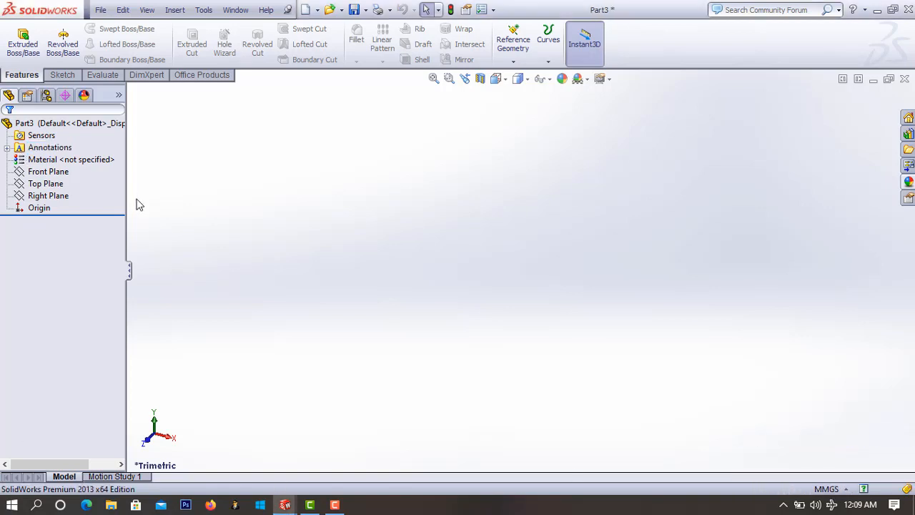
# Sketch a center rectangle about 65 mm wide and 76 mm high on the Top Plane, centred on the origin
pyautogui.click(45, 185)
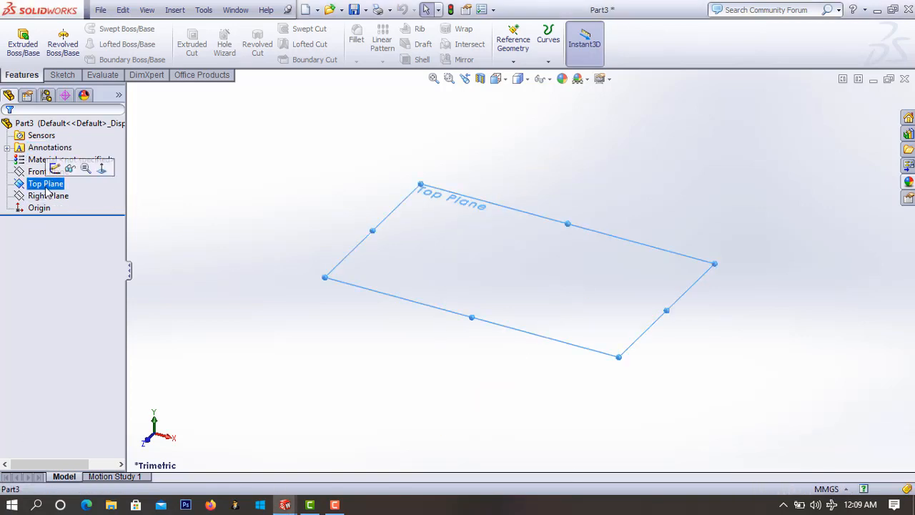
pyautogui.click(100, 169)
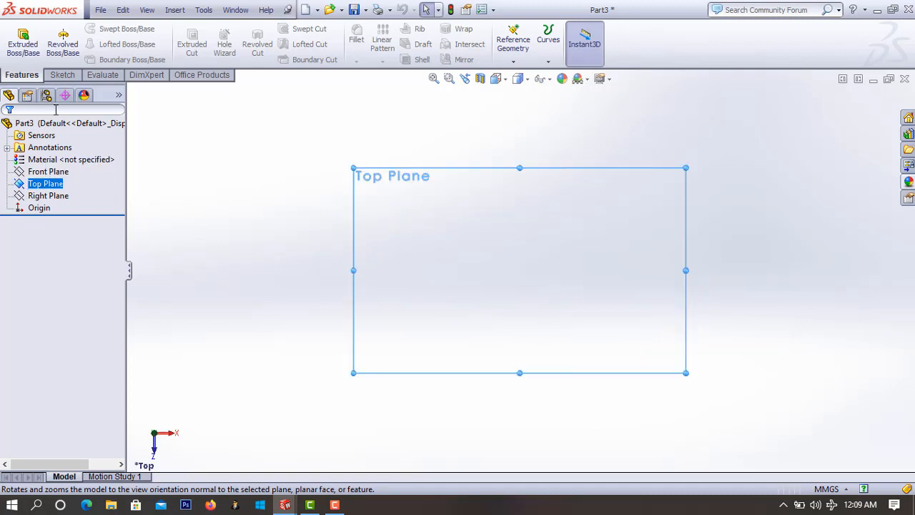
pyautogui.click(62, 76)
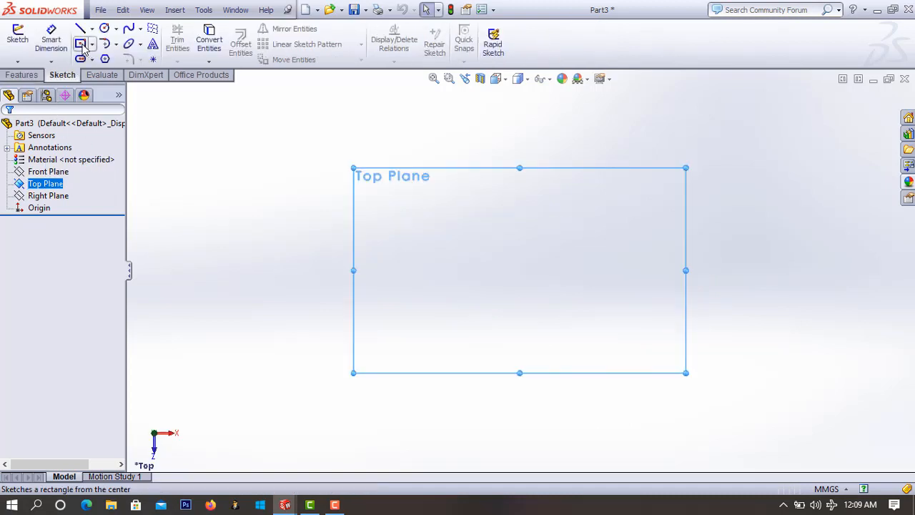
pyautogui.click(83, 47)
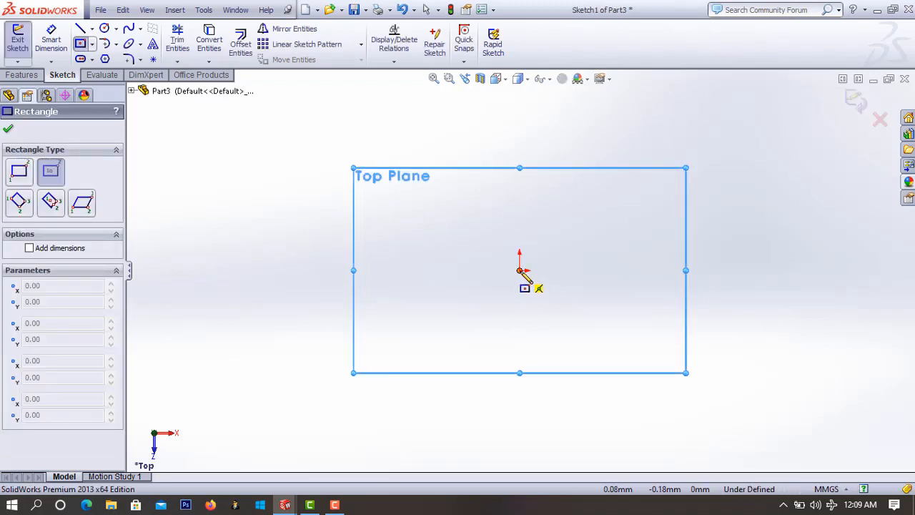
pyautogui.click(521, 272)
pyautogui.click(580, 340)
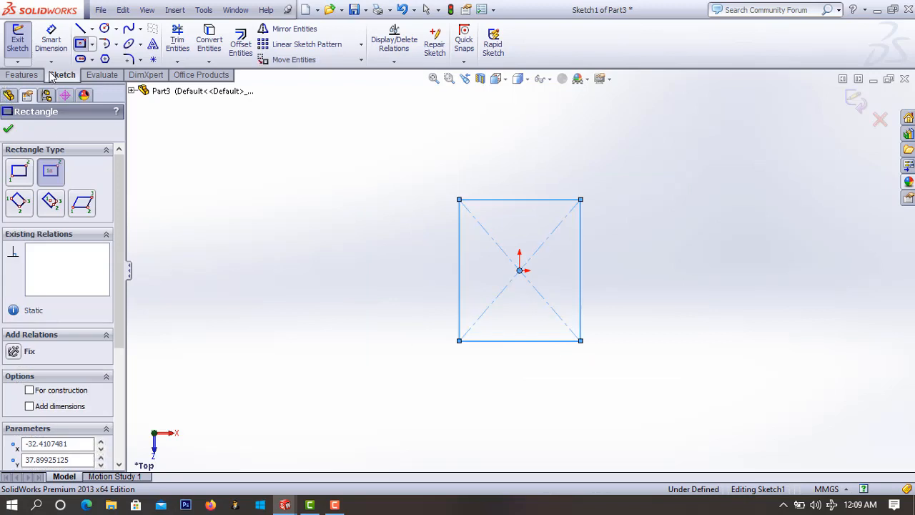
# Dimension the rectangle's width and height to 20 mm each and finish the sketch
pyautogui.click(51, 40)
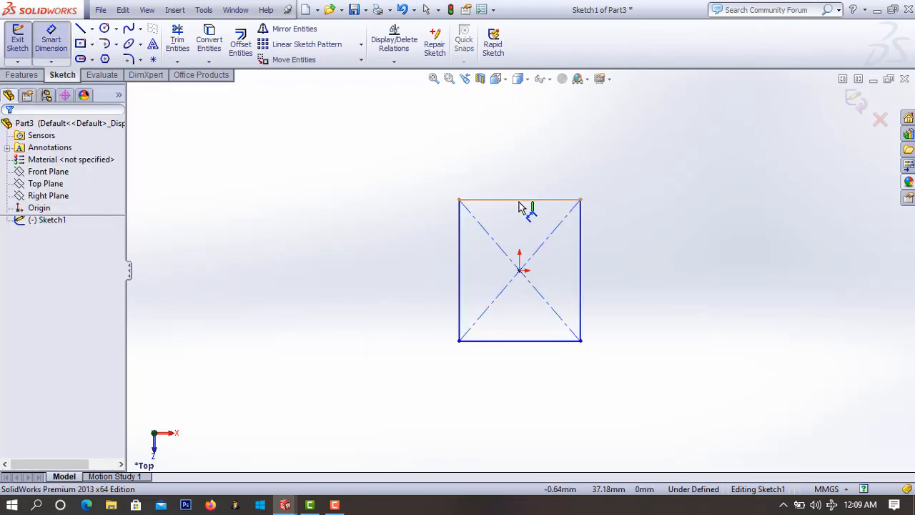
pyautogui.click(520, 200)
pyautogui.click(500, 169)
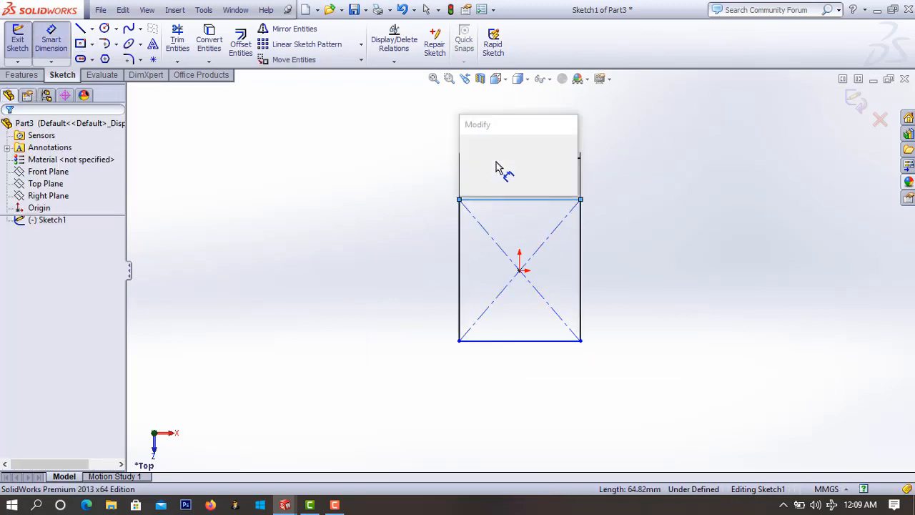
pyautogui.press('Return')
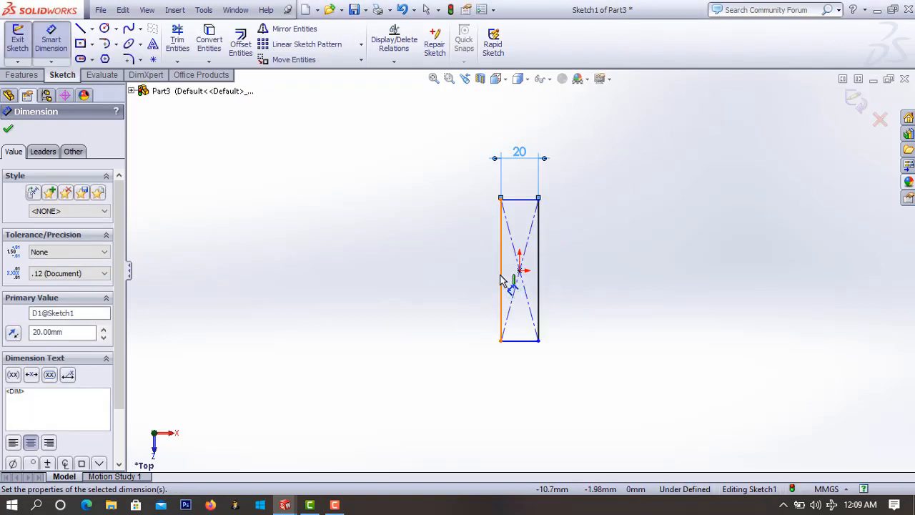
pyautogui.click(500, 279)
pyautogui.click(430, 271)
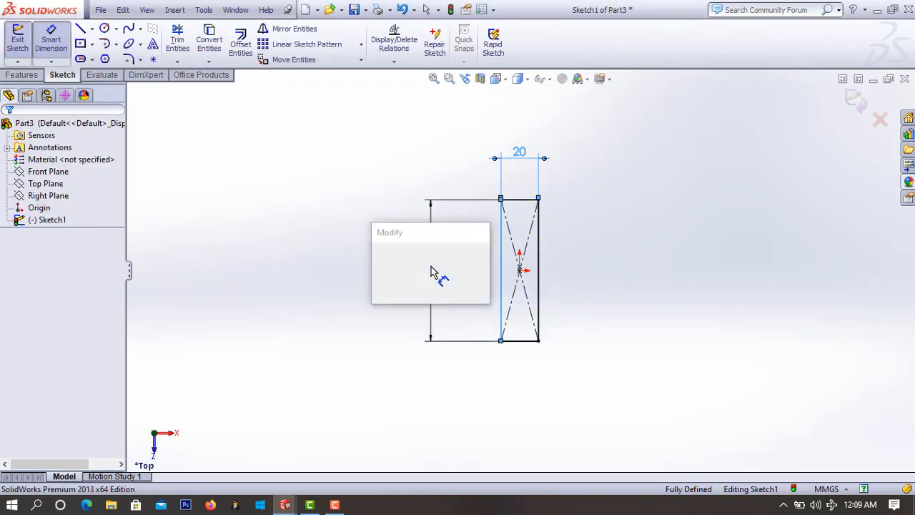
pyautogui.write('2')
pyautogui.press('Return')
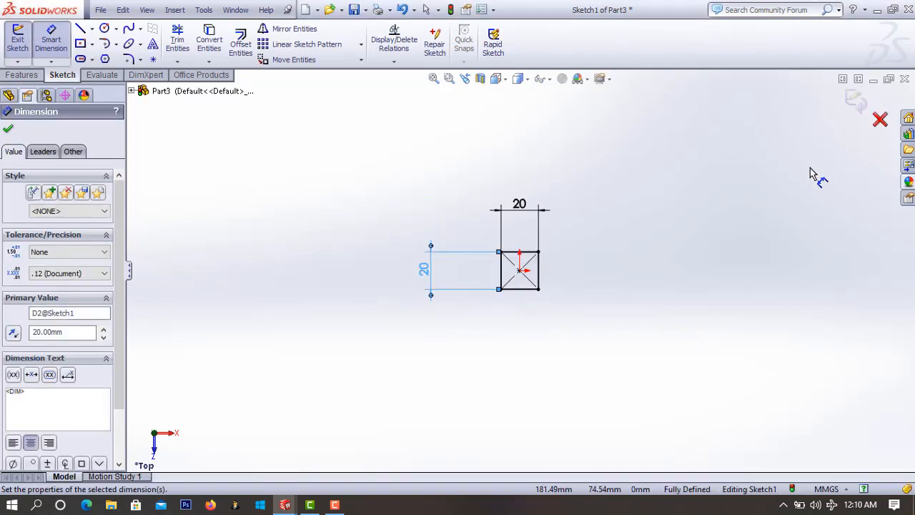
pyautogui.click(863, 105)
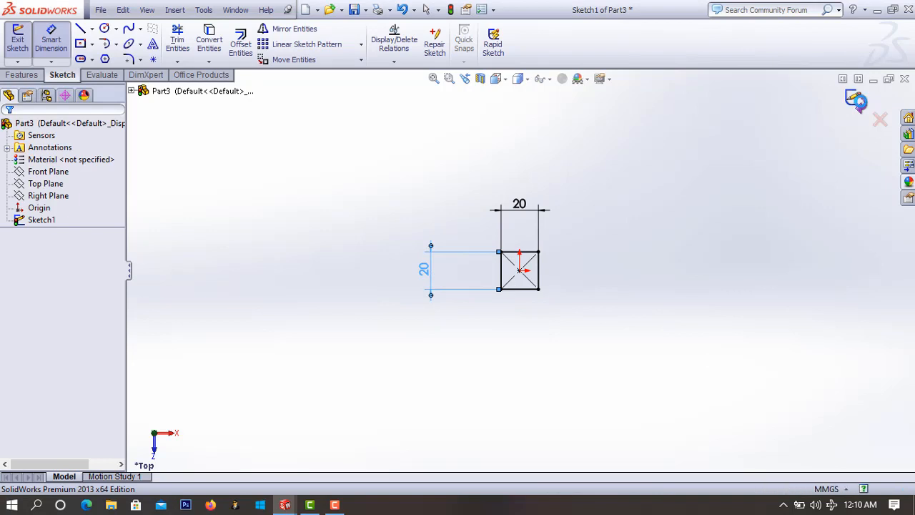
pyautogui.click(857, 102)
# Create a reference plane parallel to the Top Plane at a distance of 20 mm
pyautogui.click(53, 184)
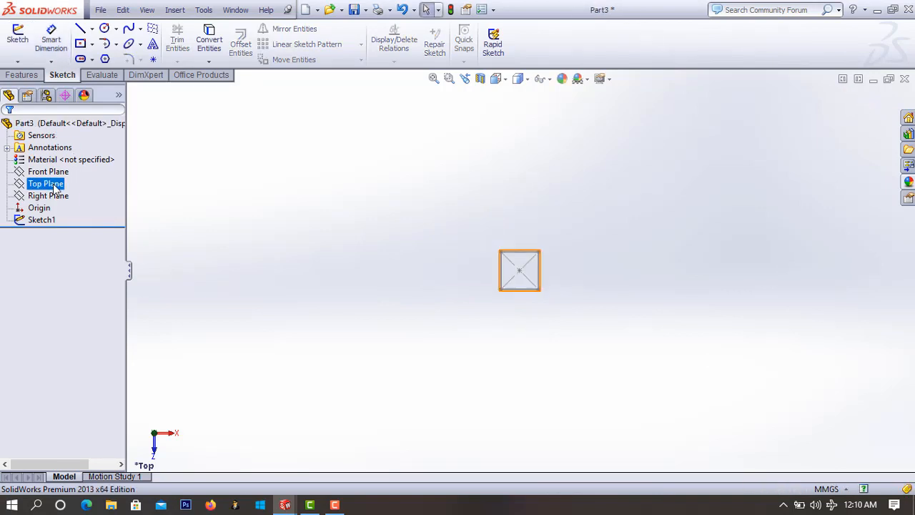
pyautogui.click(35, 75)
pyautogui.click(512, 61)
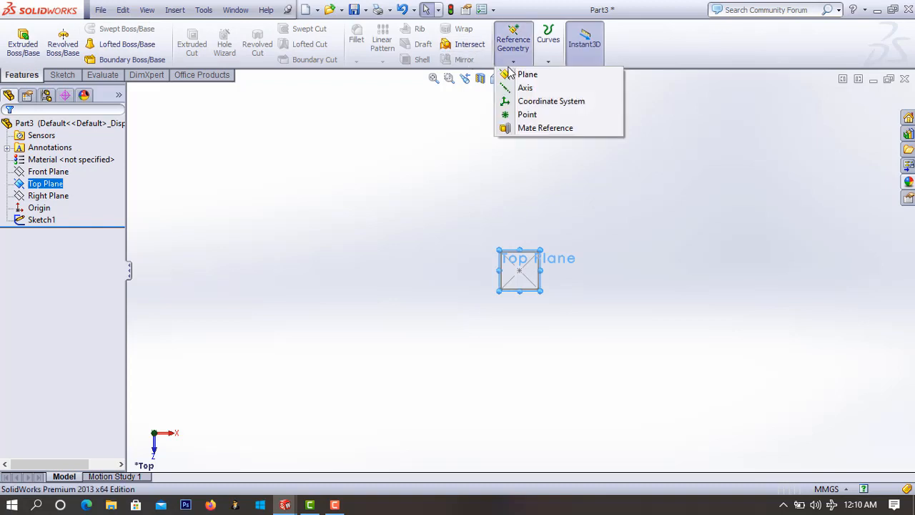
pyautogui.click(513, 76)
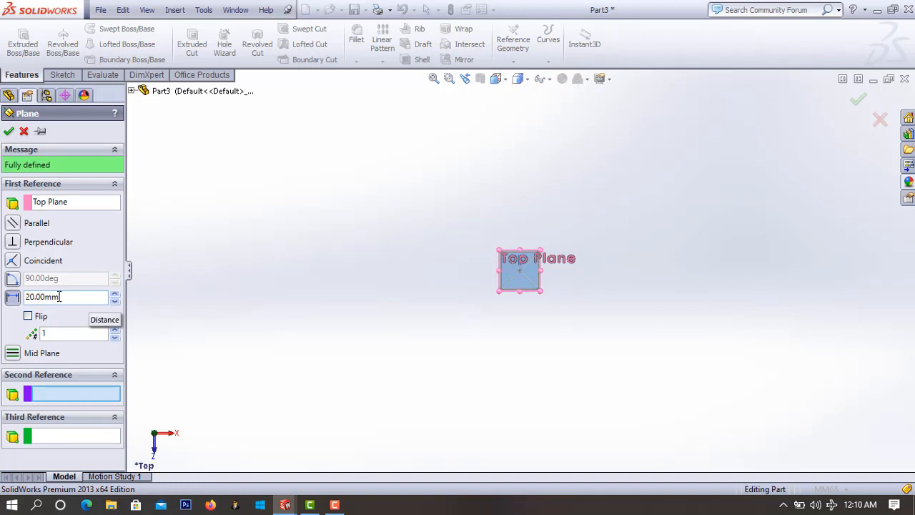
pyautogui.click(8, 132)
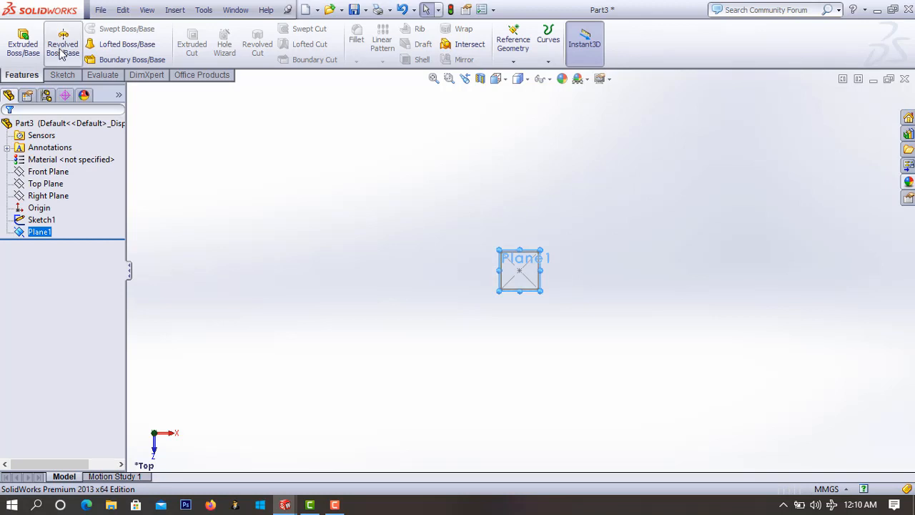
# Sketch a center rectangle about 47 mm wide and 49 mm high on the new offset plane, centred on the origin
pyautogui.click(64, 75)
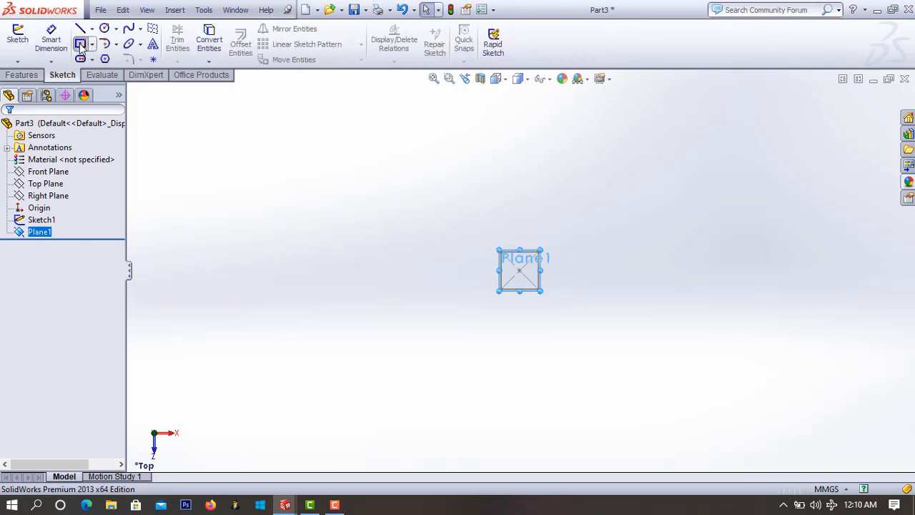
pyautogui.click(81, 45)
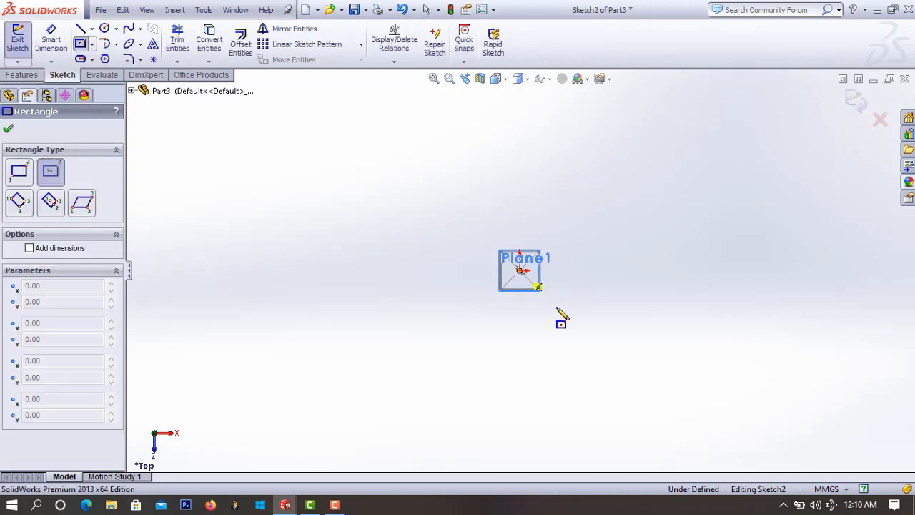
pyautogui.click(564, 316)
# Dimension the offset-plane rectangle's width and height to 25 mm each and finish the sketch
pyautogui.click(53, 43)
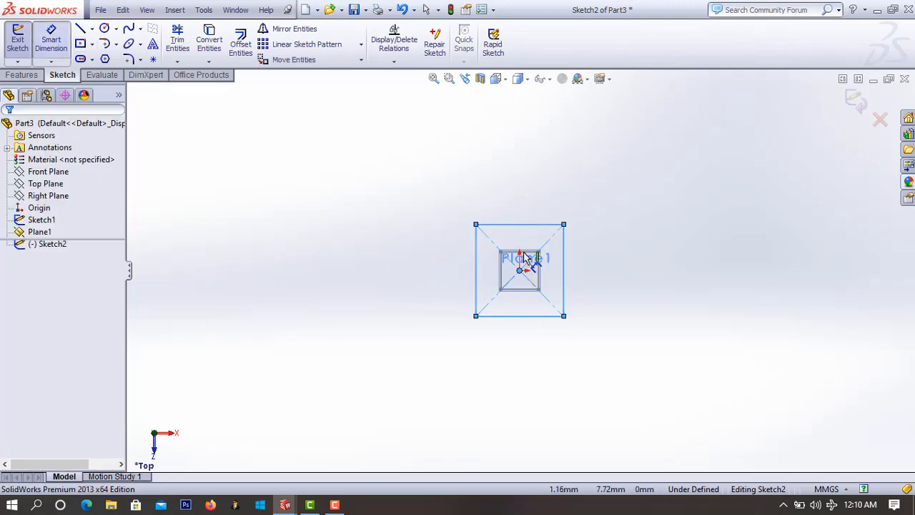
pyautogui.click(522, 226)
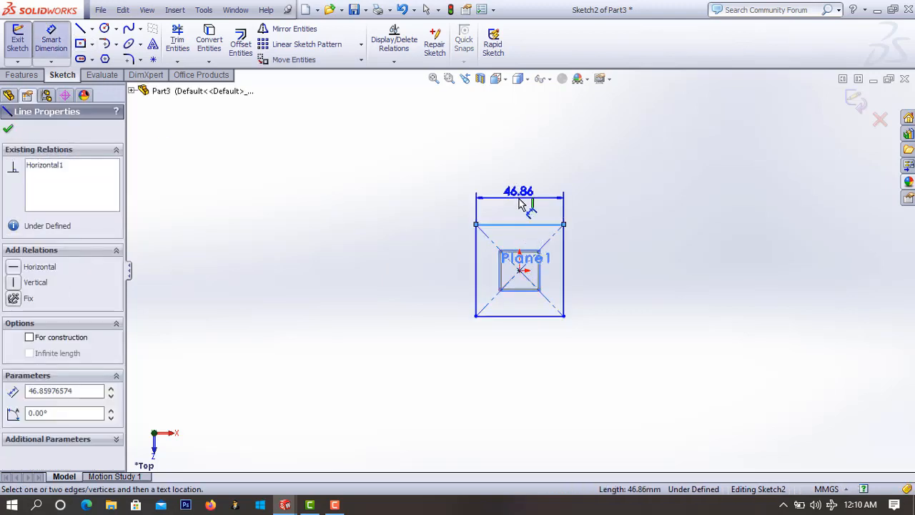
pyautogui.click(527, 201)
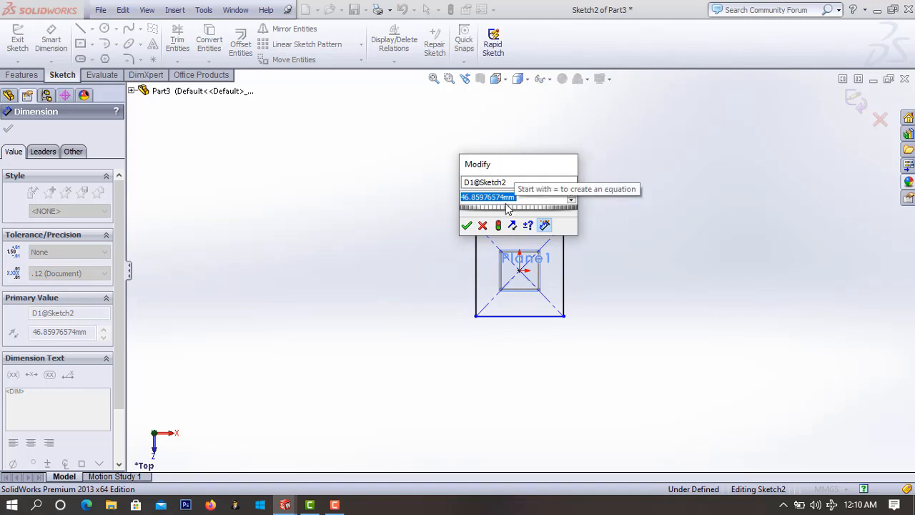
pyautogui.write('25')
pyautogui.press('Return')
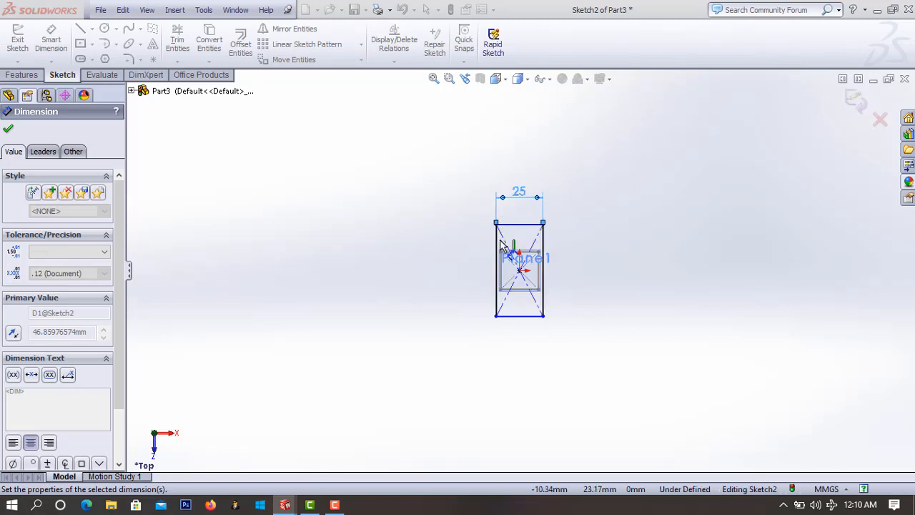
pyautogui.click(495, 281)
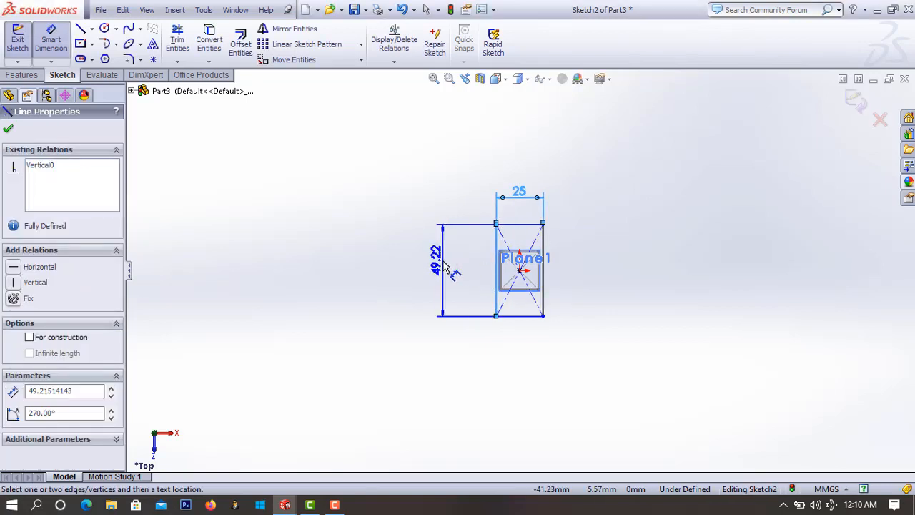
pyautogui.click(444, 268)
pyautogui.write('25')
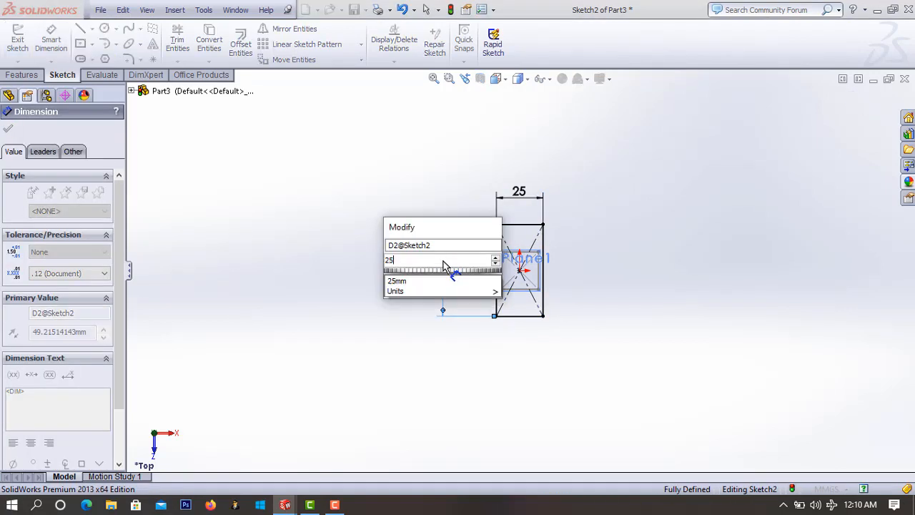
pyautogui.press('Return')
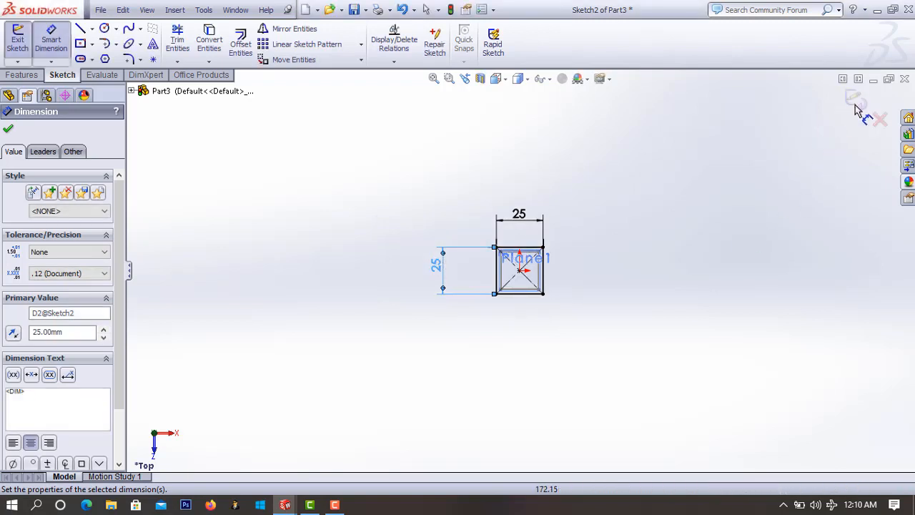
pyautogui.click(855, 106)
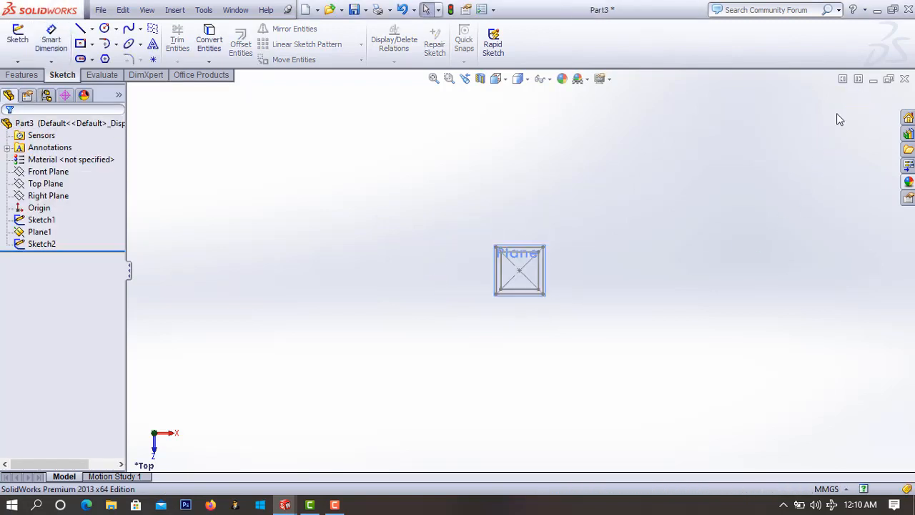
# Create another reference plane parallel to the Top Plane at a distance of 30 mm
pyautogui.click(45, 184)
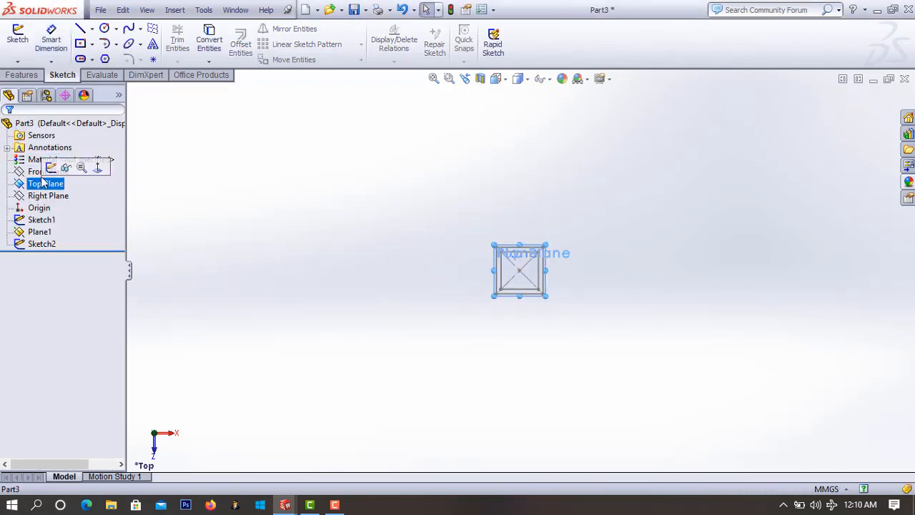
pyautogui.click(22, 75)
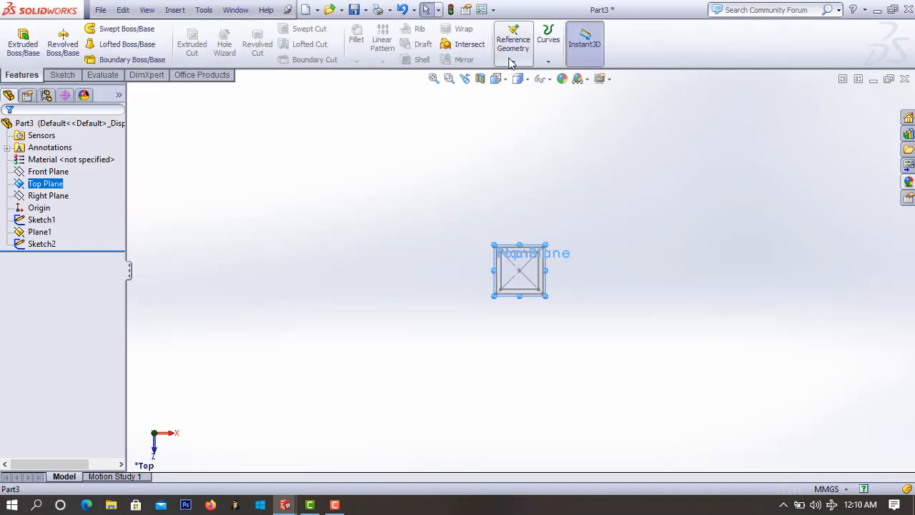
pyautogui.click(513, 61)
pyautogui.click(521, 75)
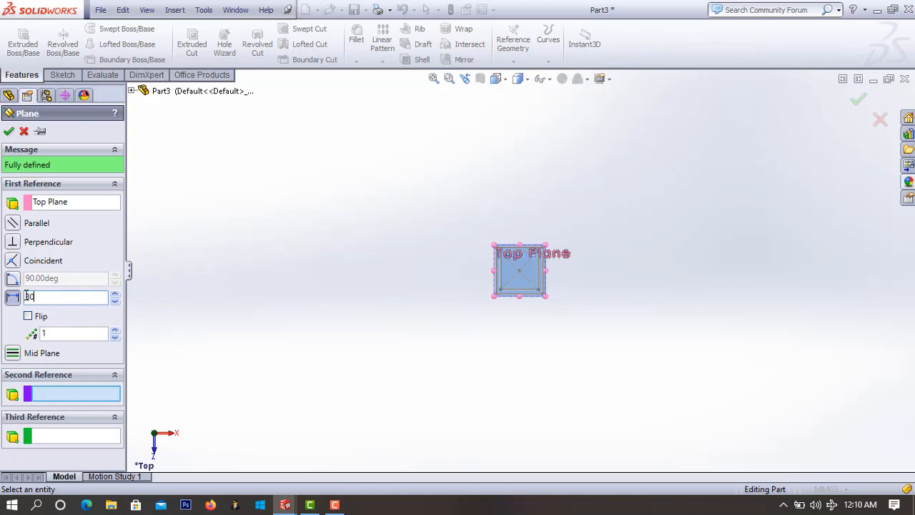
pyautogui.press('Return')
pyautogui.click(9, 131)
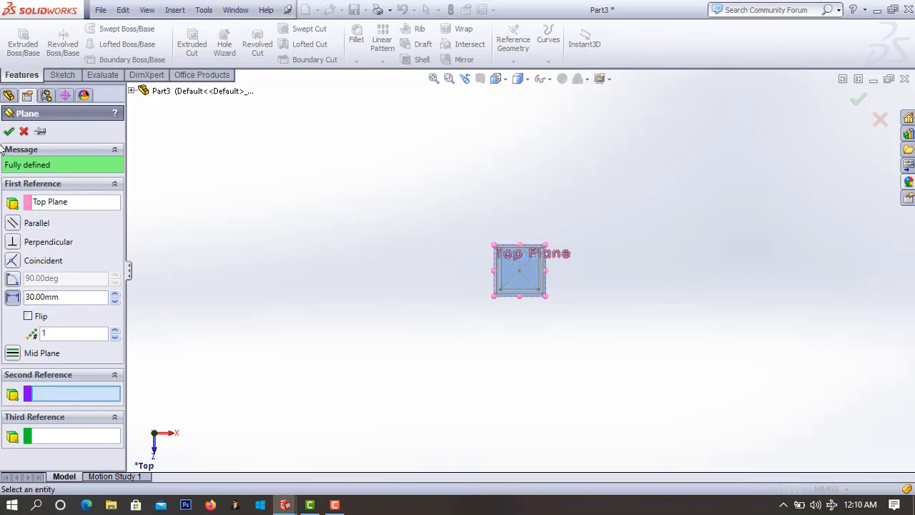
# Sketch a center rectangle about 40 mm wide and 52 mm high on the 30 mm offset plane, centred on the origin
pyautogui.click(60, 76)
pyautogui.click(80, 44)
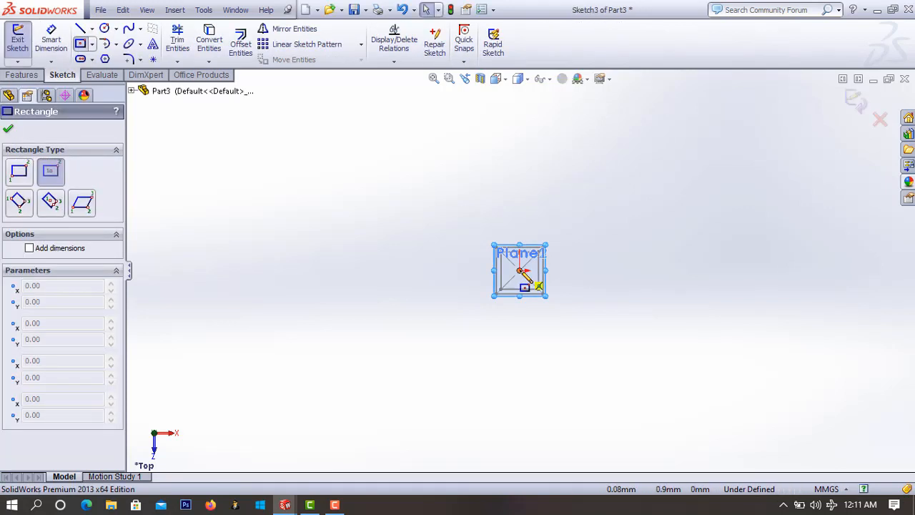
pyautogui.moveTo(520, 270); pyautogui.dragTo(557, 318)
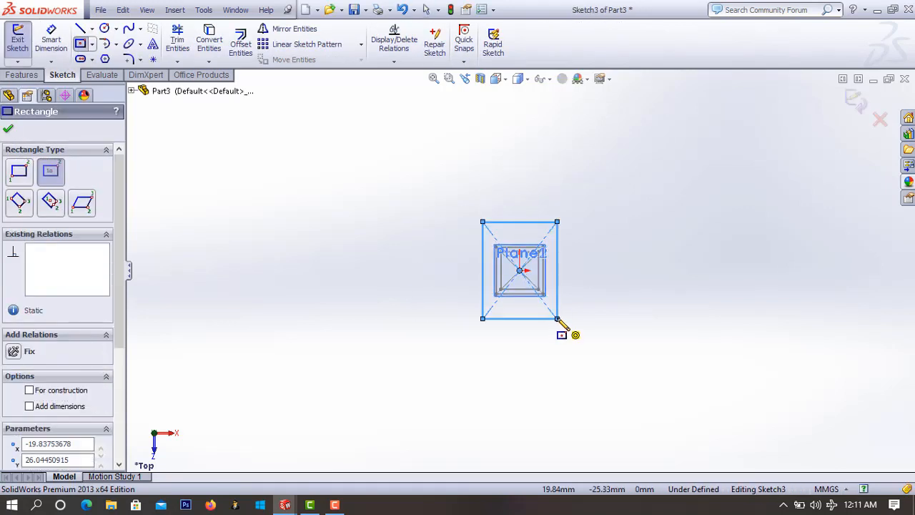
# Dimension the new rectangle's height and width to 30 mm each and finish the sketch
pyautogui.click(51, 39)
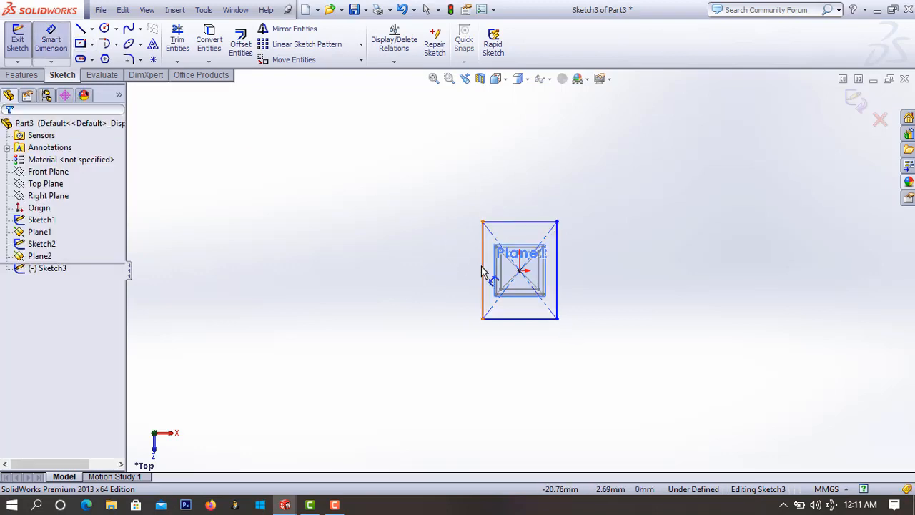
pyautogui.click(483, 265)
pyautogui.click(447, 270)
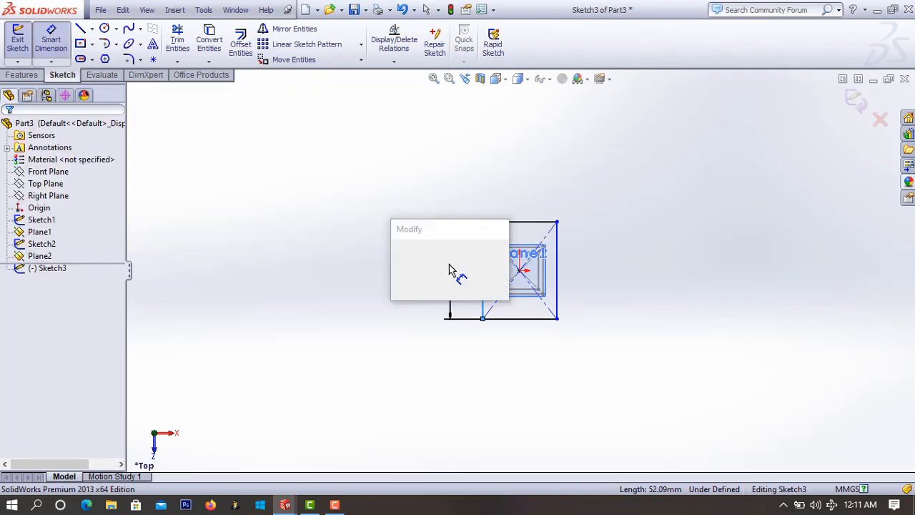
pyautogui.write('30')
pyautogui.press('Return')
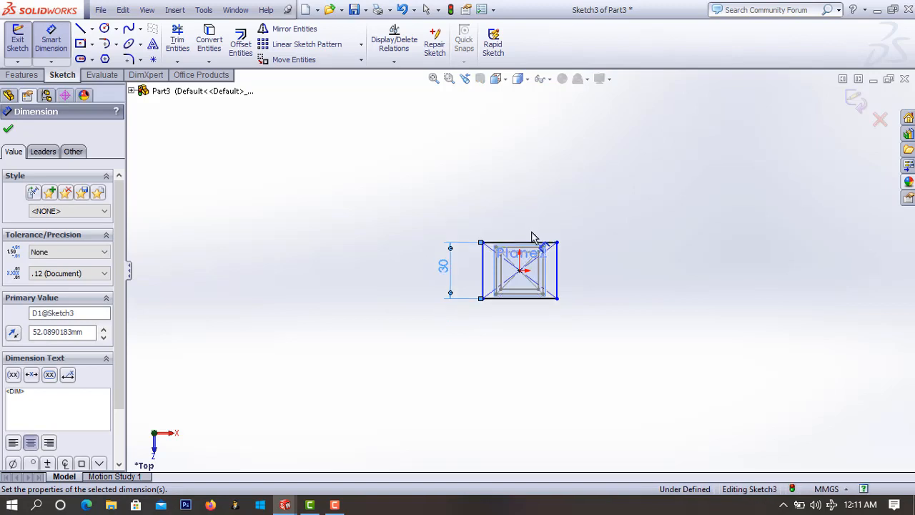
pyautogui.click(531, 244)
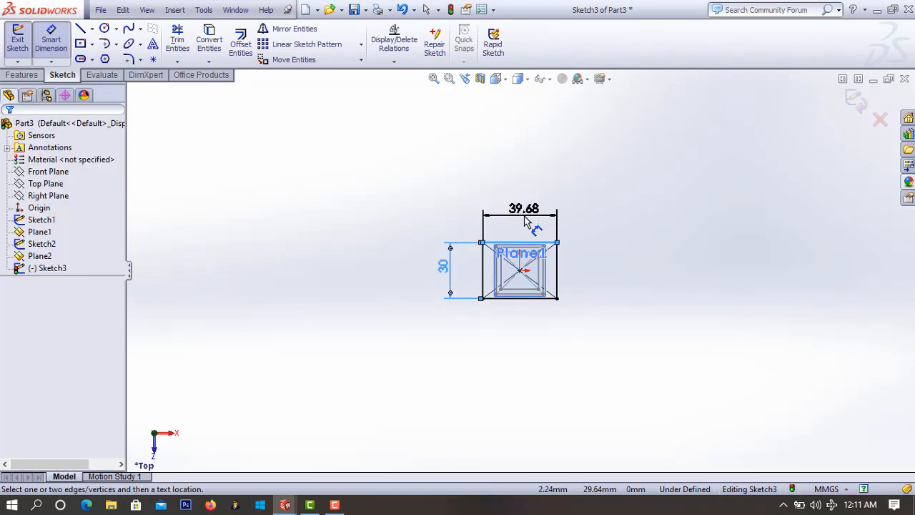
pyautogui.click(537, 219)
pyautogui.press('Return')
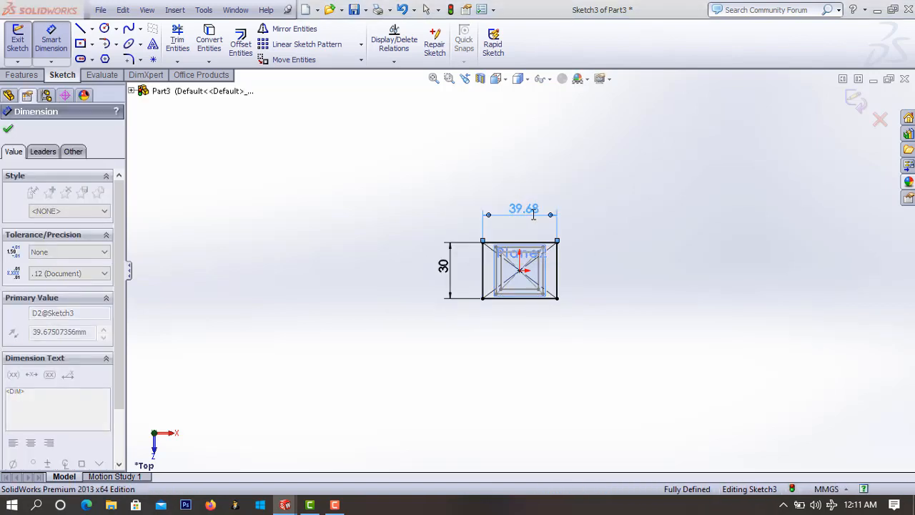
pyautogui.click(855, 104)
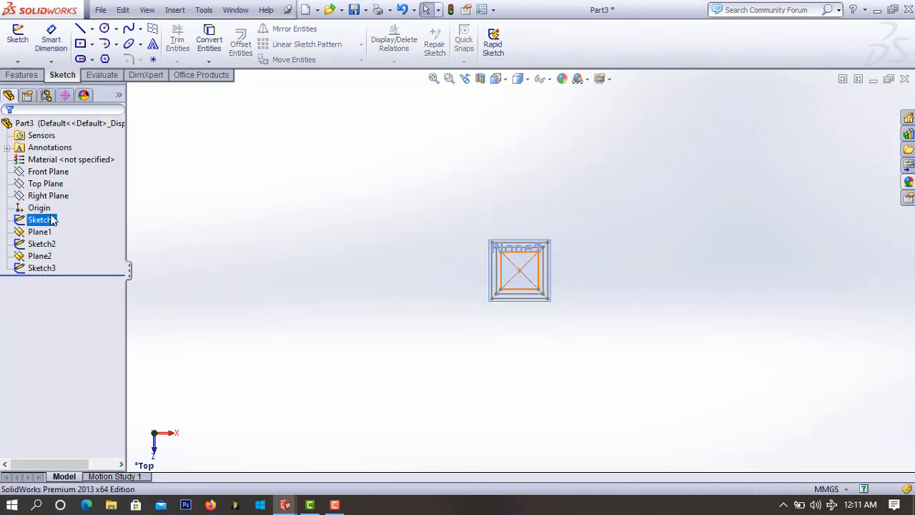
# Create a reference plane parallel to the Top Plane at a distance of 50 mm
pyautogui.click(45, 183)
pyautogui.click(37, 78)
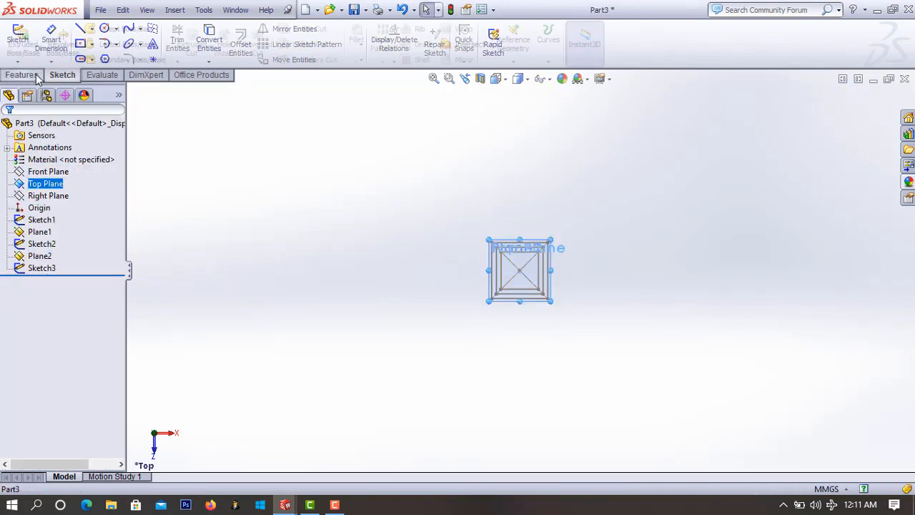
pyautogui.click(513, 44)
pyautogui.click(520, 77)
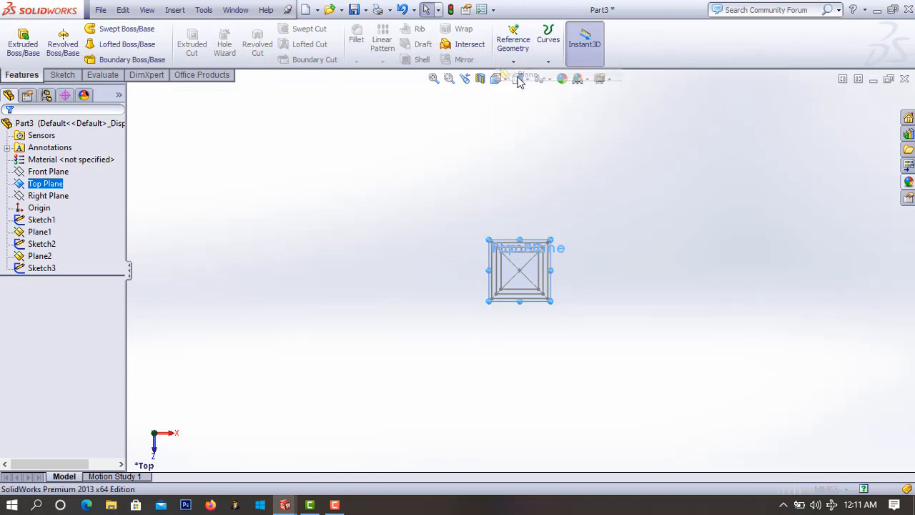
pyautogui.doubleClick(64, 298)
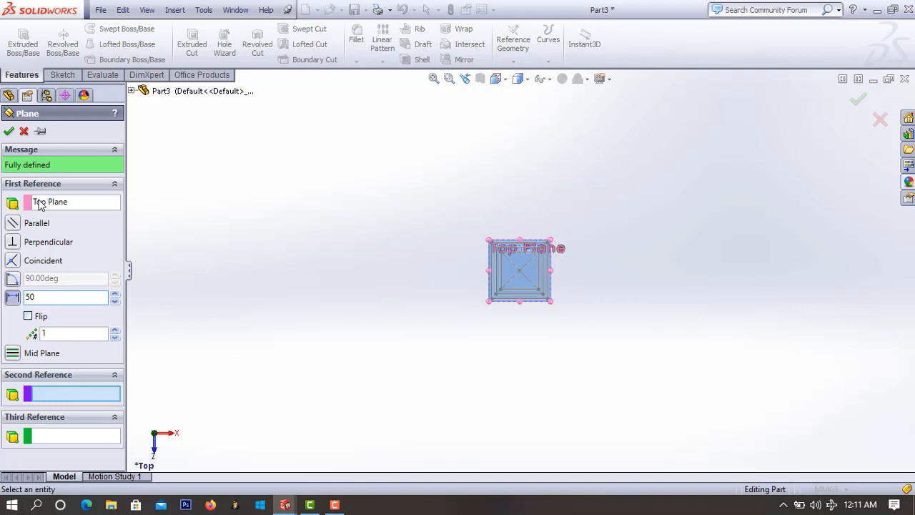
pyautogui.click(9, 134)
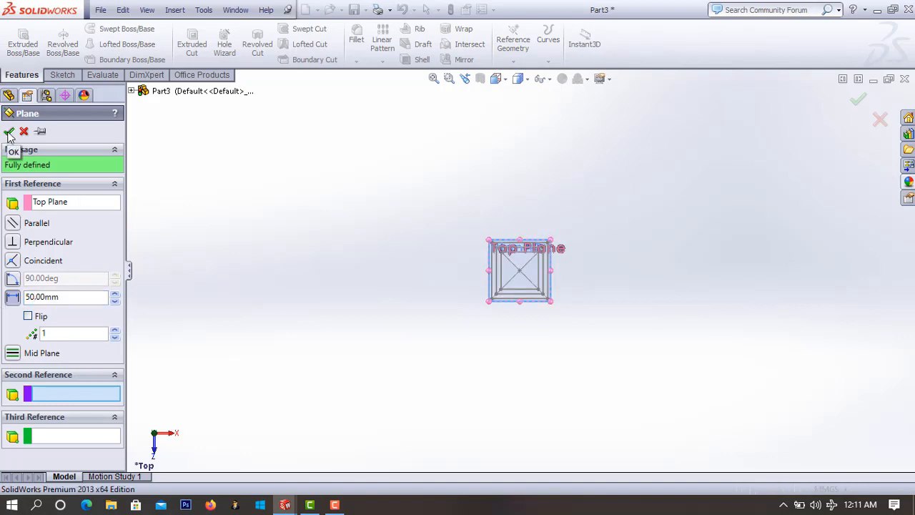
# Sketch a center rectangle about 61 mm wide and 54 mm high on the 50 mm offset plane, centred on the origin
pyautogui.click(69, 76)
pyautogui.click(87, 43)
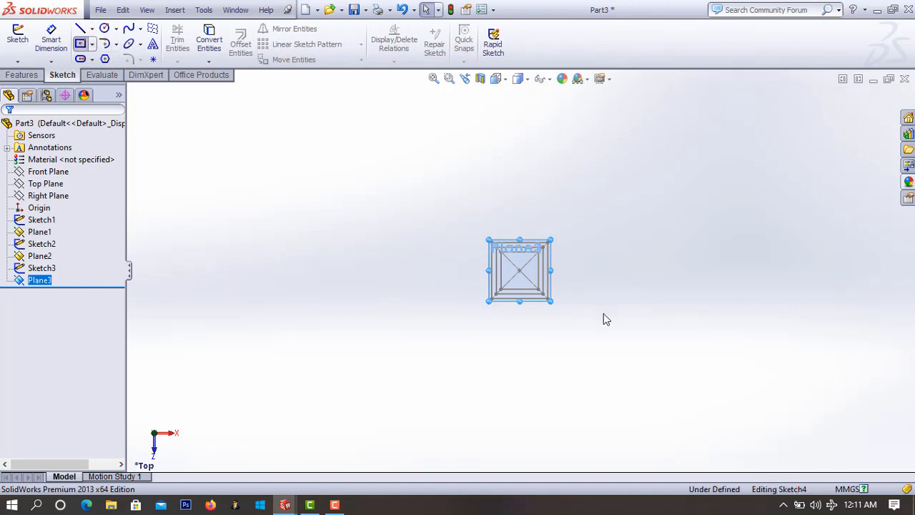
pyautogui.click(519, 270)
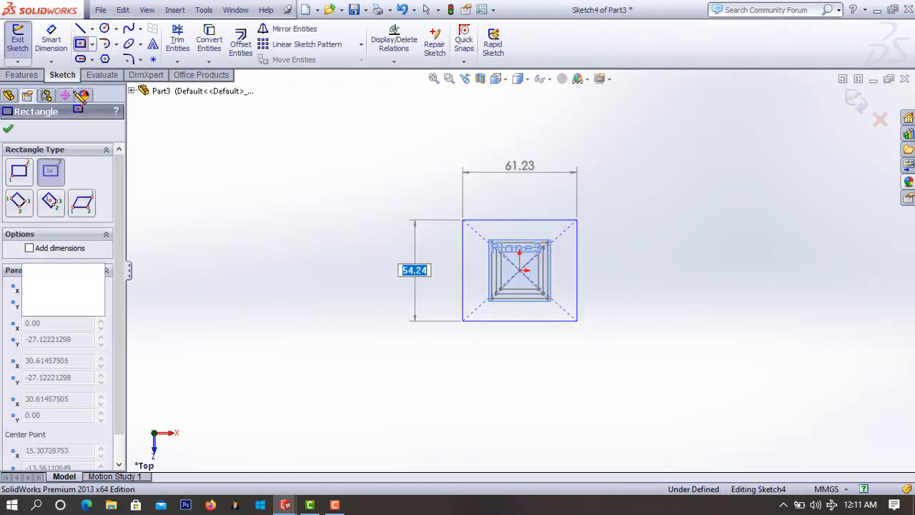
pyautogui.click(577, 320)
# Dimension the rectangle on the 50 mm offset plane to 40 mm wide and 40 mm high and finish the sketch
pyautogui.click(51, 39)
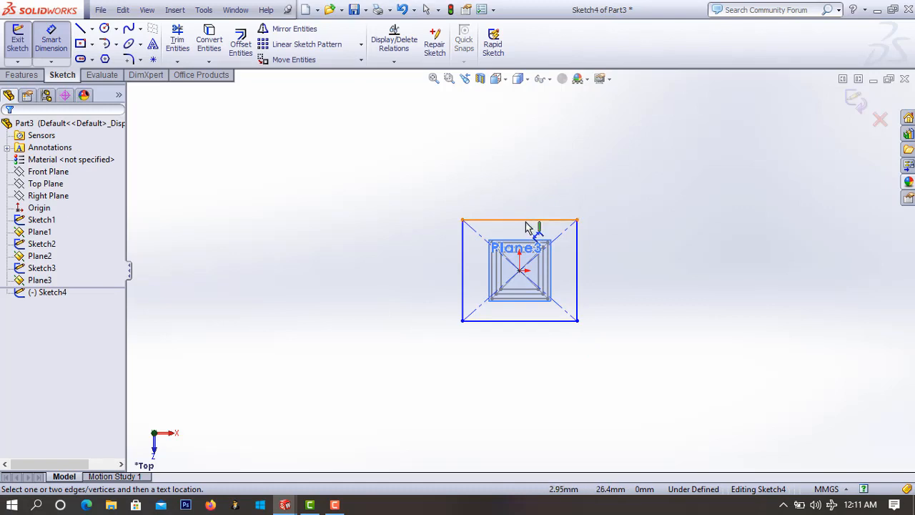
pyautogui.click(525, 226)
pyautogui.click(526, 196)
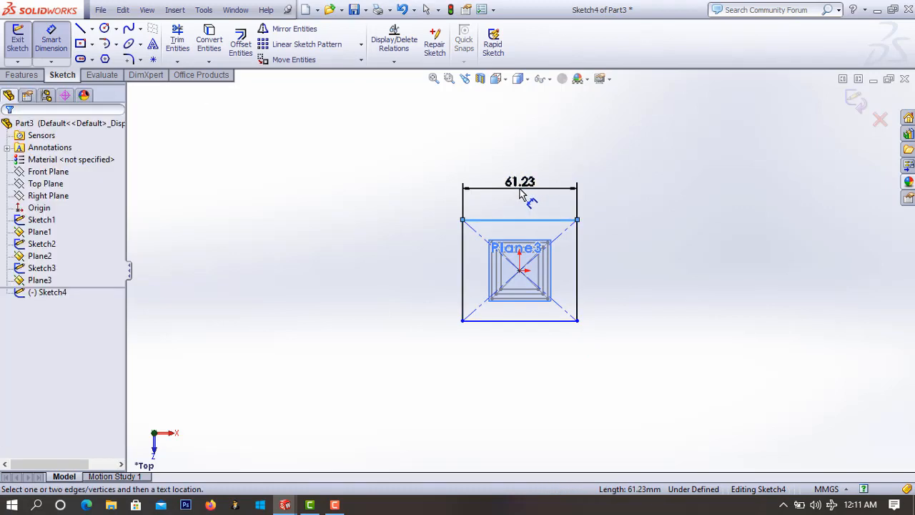
pyautogui.write('40')
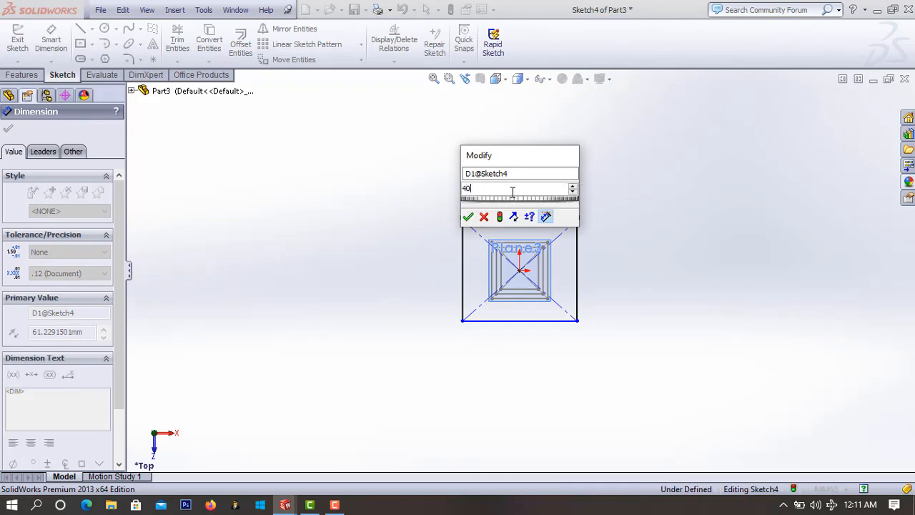
pyautogui.press('Return')
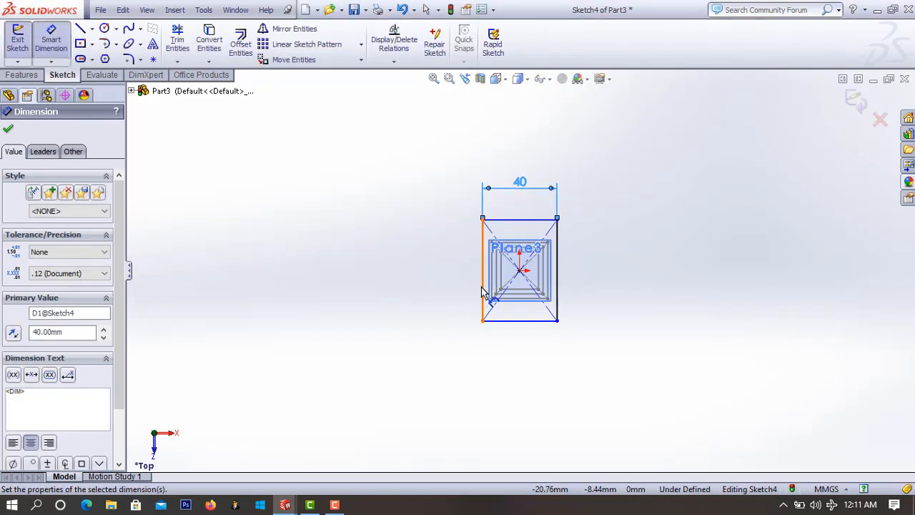
pyautogui.click(446, 274)
pyautogui.click(446, 274)
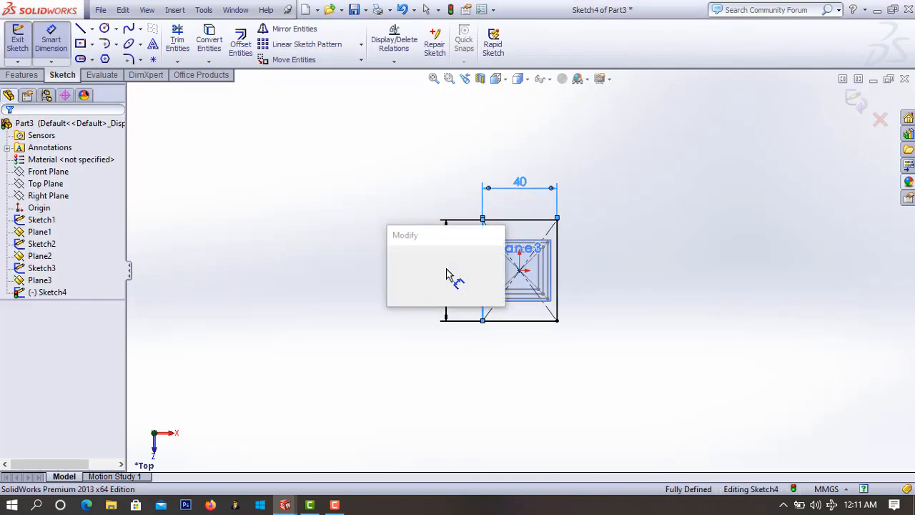
pyautogui.write('40')
pyautogui.press('Return')
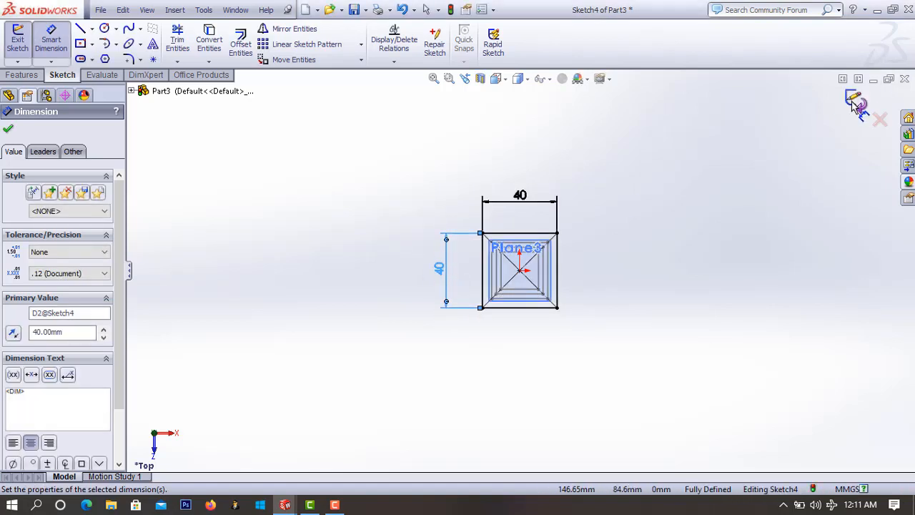
pyautogui.press('Escape')
pyautogui.click(854, 100)
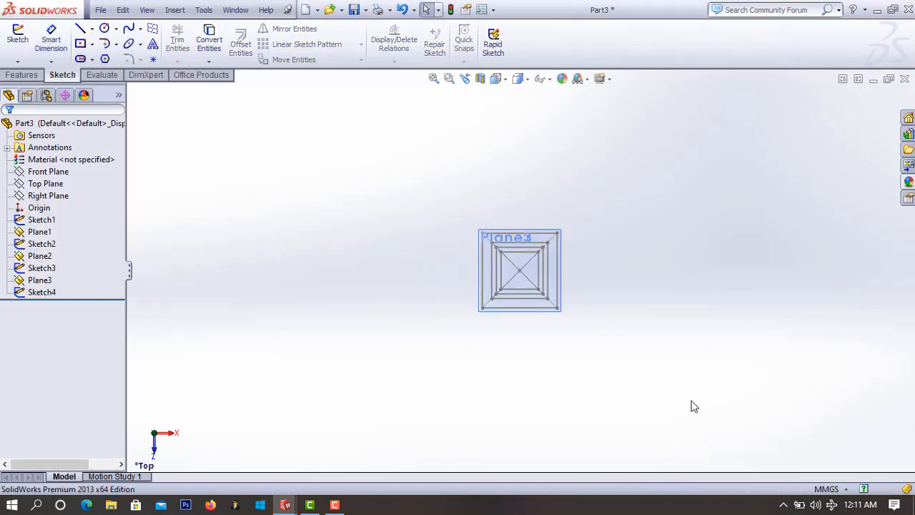
# Start a lofted boss using the three lowest square sketches as profiles, picked from the bottom upward at their front corners
pyautogui.moveTo(692, 406)
pyautogui.mouseDown(button='middle')
pyautogui.moveTo(717, 296)
pyautogui.moveTo(707, 231)
pyautogui.moveTo(682, 191)
pyautogui.moveTo(724, 180)
pyautogui.moveTo(663, 255)
pyautogui.mouseUp(button='middle')
pyautogui.hotkey('ctrl', '7')
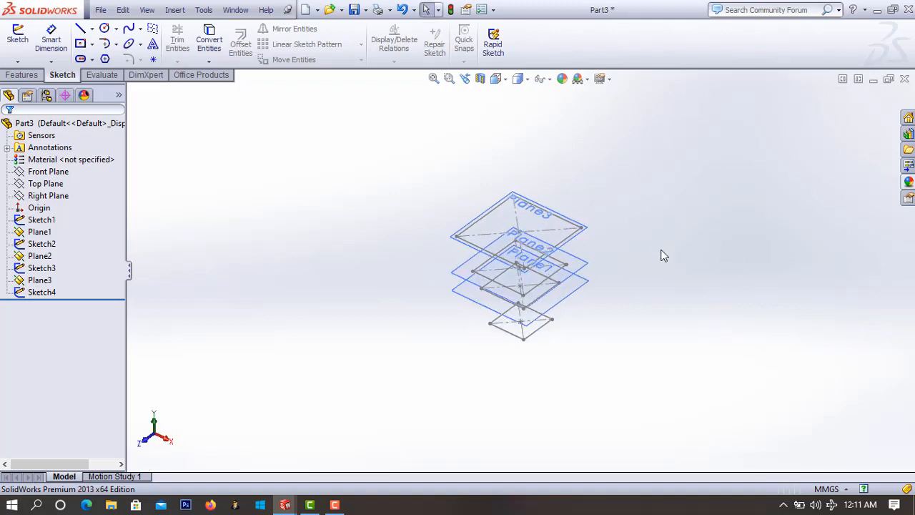
pyautogui.scroll(-2, 578, 395)
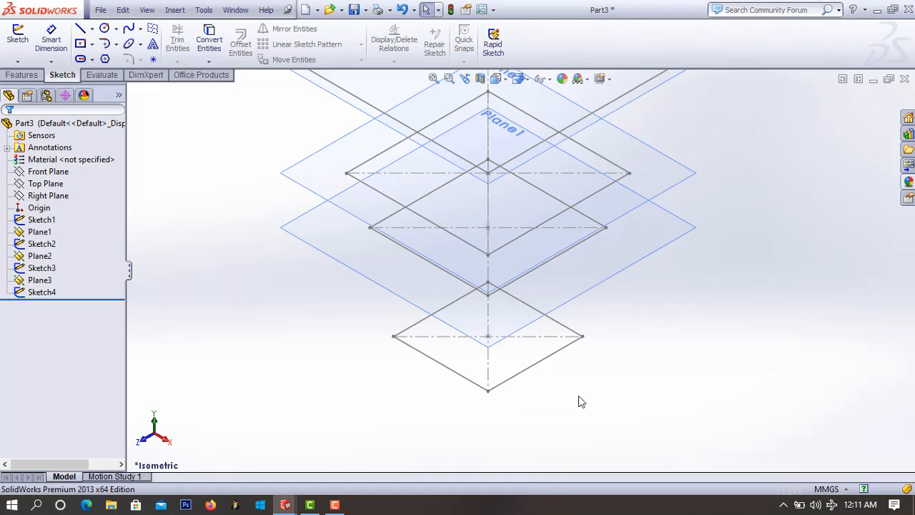
pyautogui.scroll(3, 578, 395)
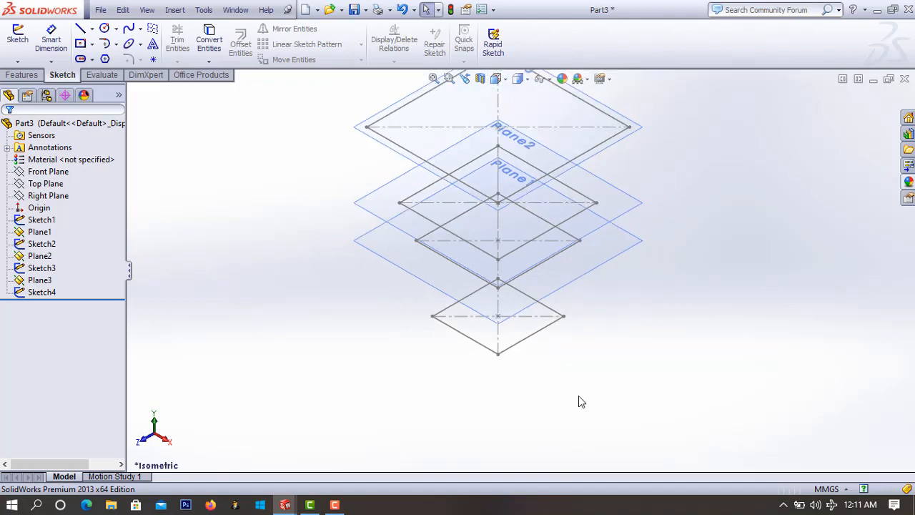
pyautogui.click(21, 75)
pyautogui.click(98, 49)
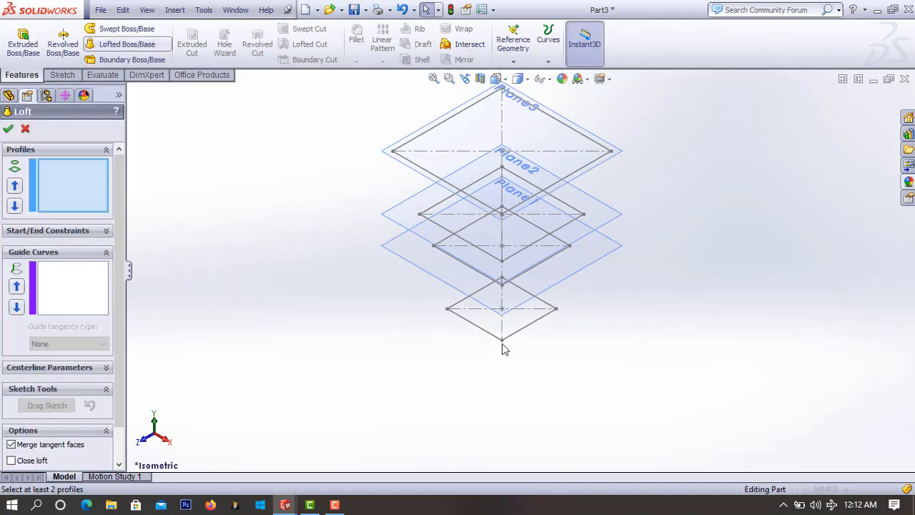
pyautogui.click(502, 341)
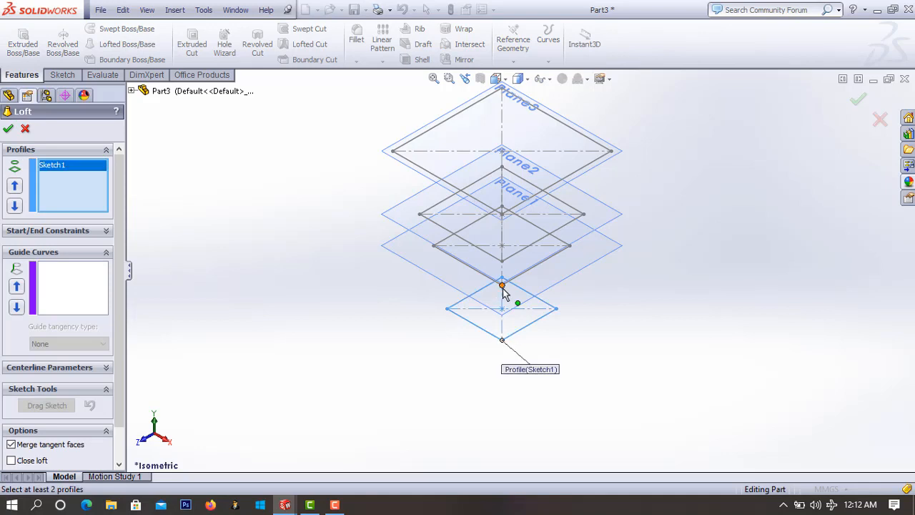
pyautogui.click(501, 285)
pyautogui.click(503, 262)
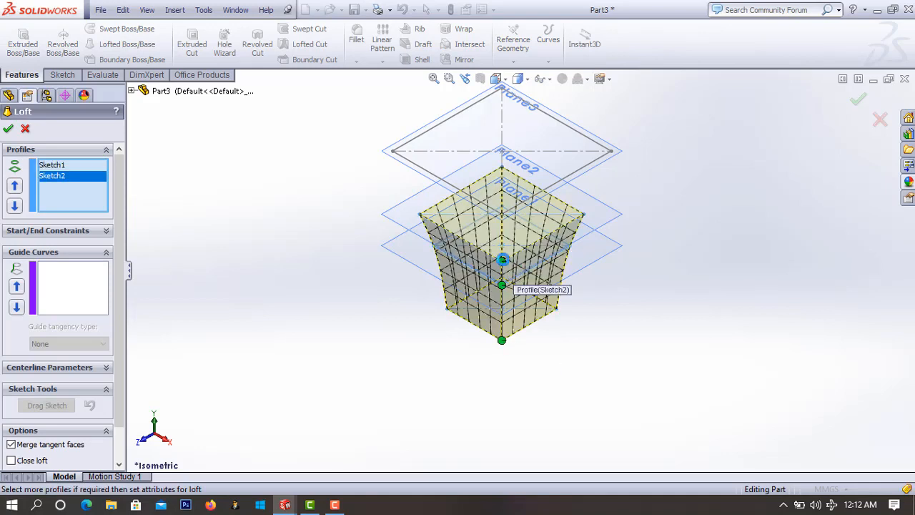
pyautogui.click(503, 216)
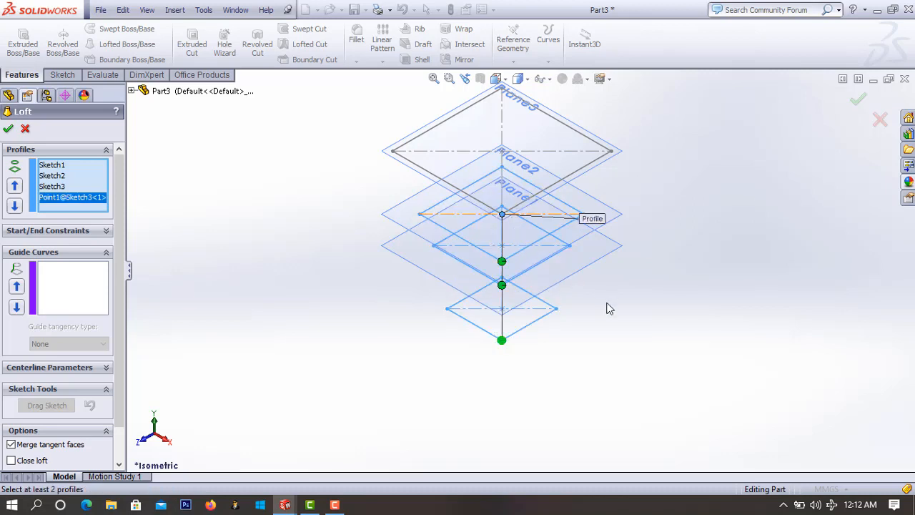
pyautogui.rightClick(61, 200)
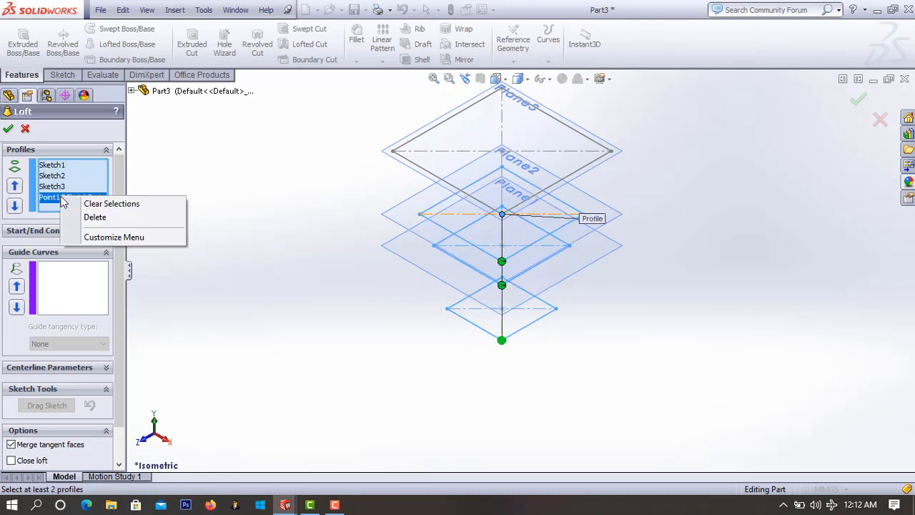
pyautogui.click(100, 218)
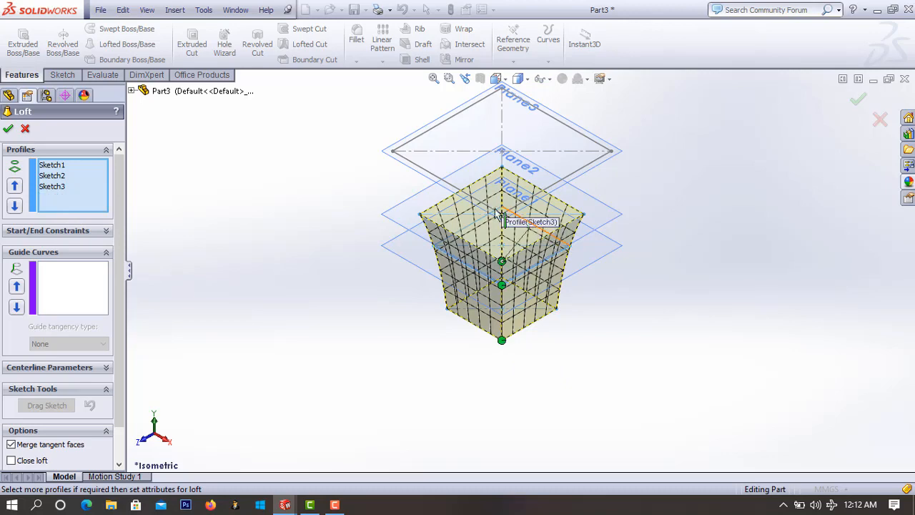
# Add the uppermost 40 mm square as the fourth loft profile and remove the stray sketch point from the profile selection
pyautogui.scroll(-2, 516, 231)
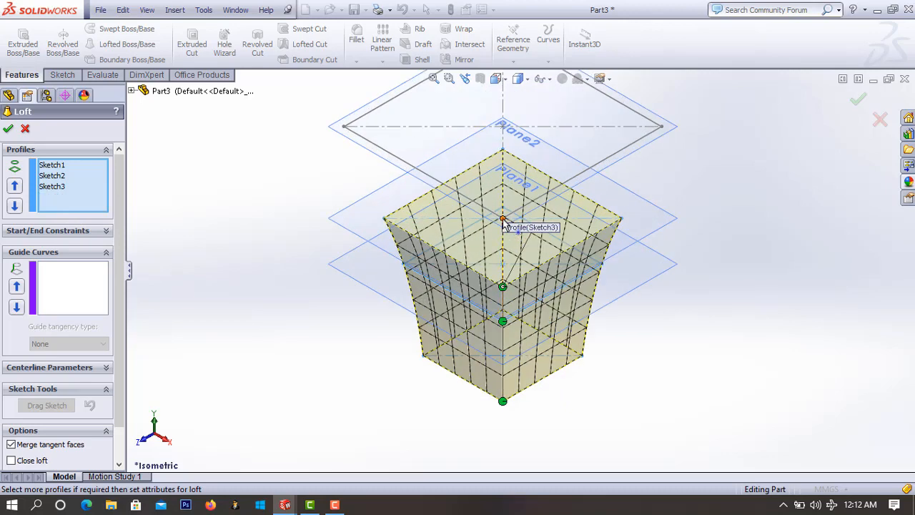
pyautogui.click(503, 218)
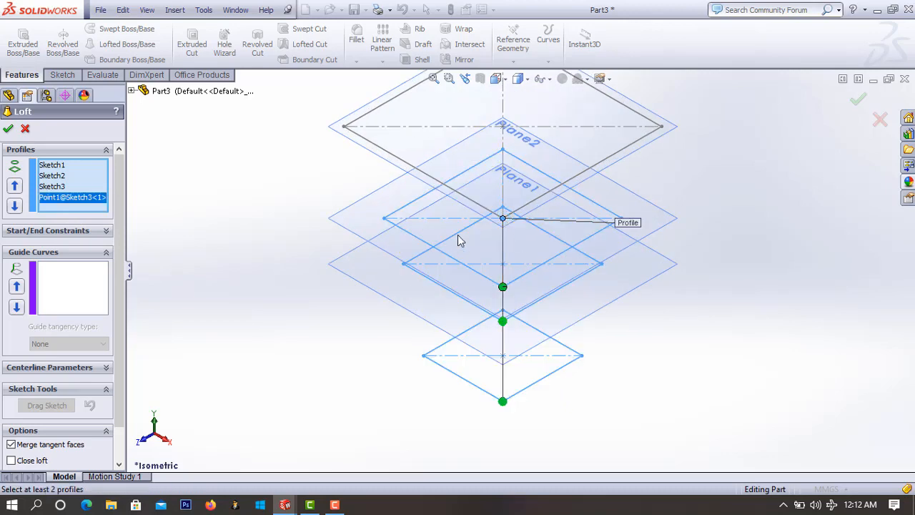
pyautogui.click(498, 217)
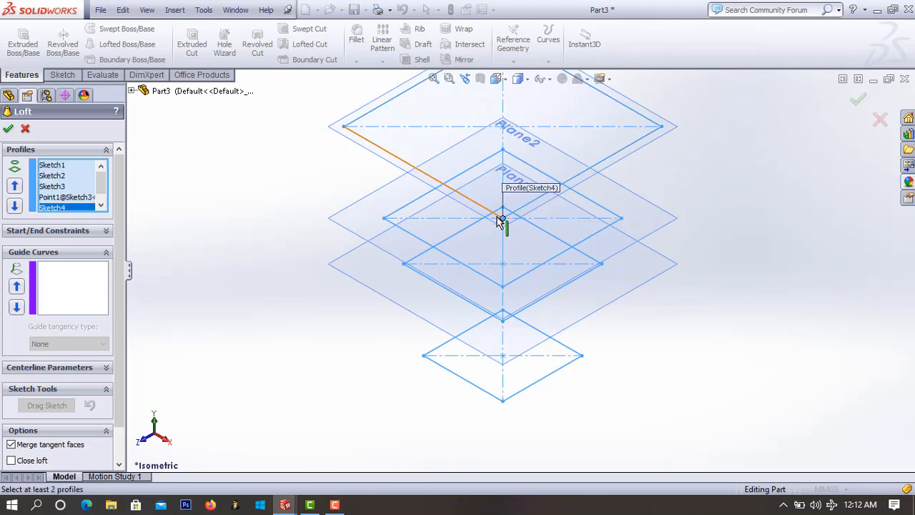
pyautogui.rightClick(70, 198)
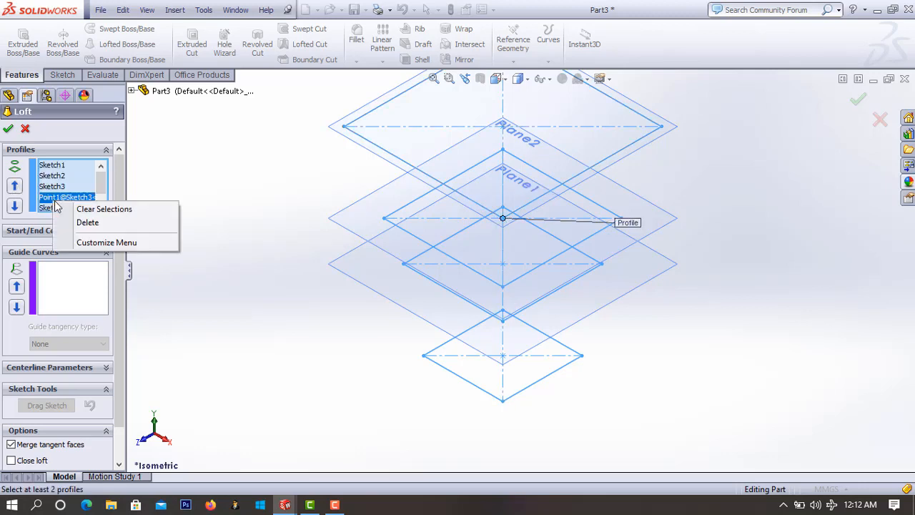
pyautogui.click(87, 223)
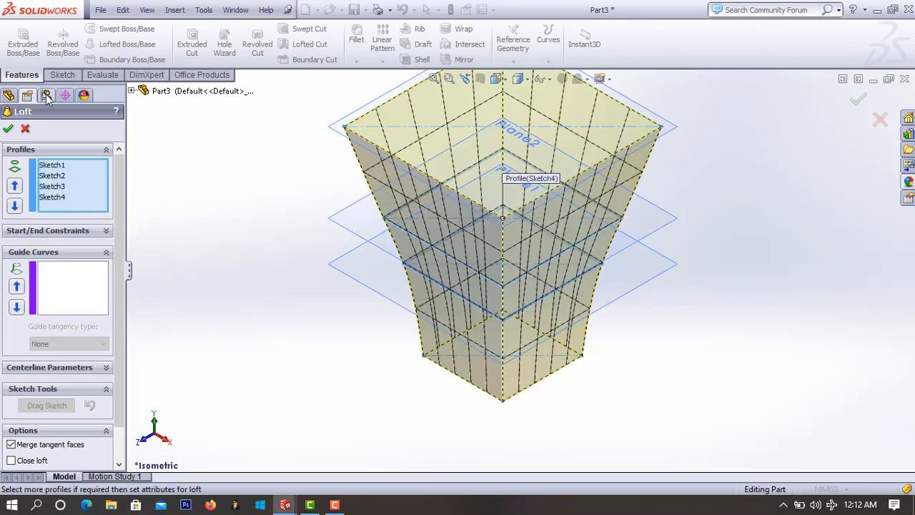
# Complete the loft through the four square profiles and compare the solid with the finished Bin Design part
pyautogui.click(8, 129)
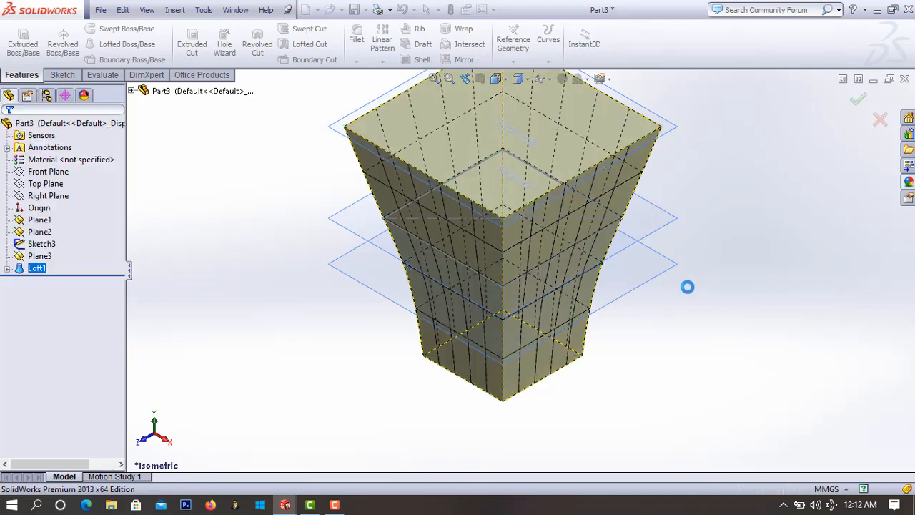
pyautogui.moveTo(689, 285); pyautogui.dragTo(633, 286, button='middle')
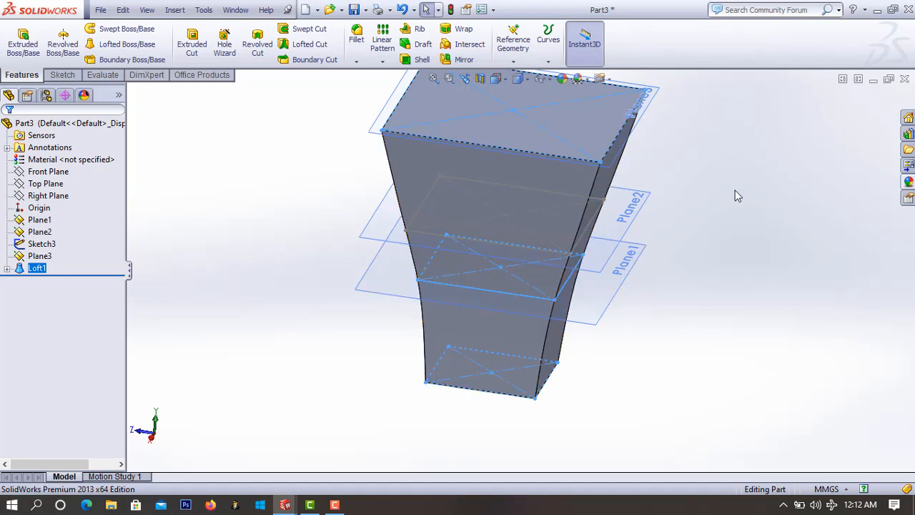
pyautogui.moveTo(740, 250); pyautogui.dragTo(713, 241, button='middle')
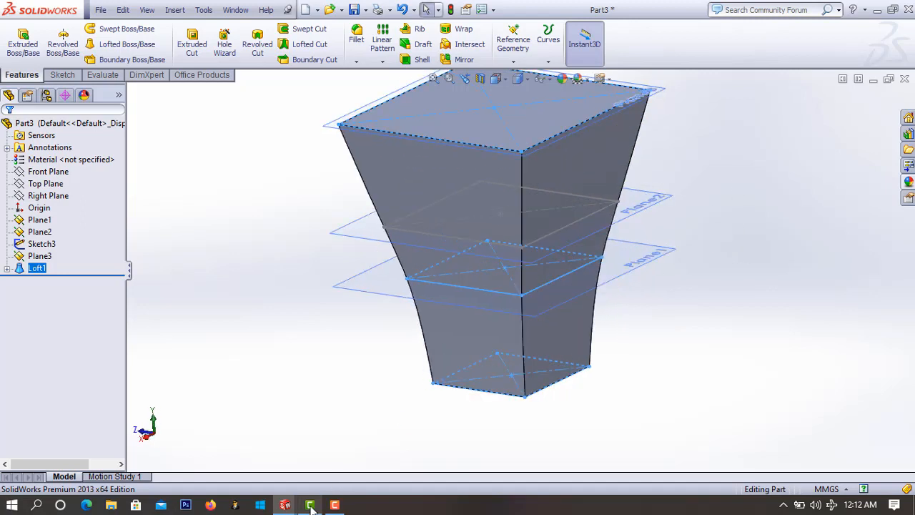
pyautogui.moveTo(292, 506)
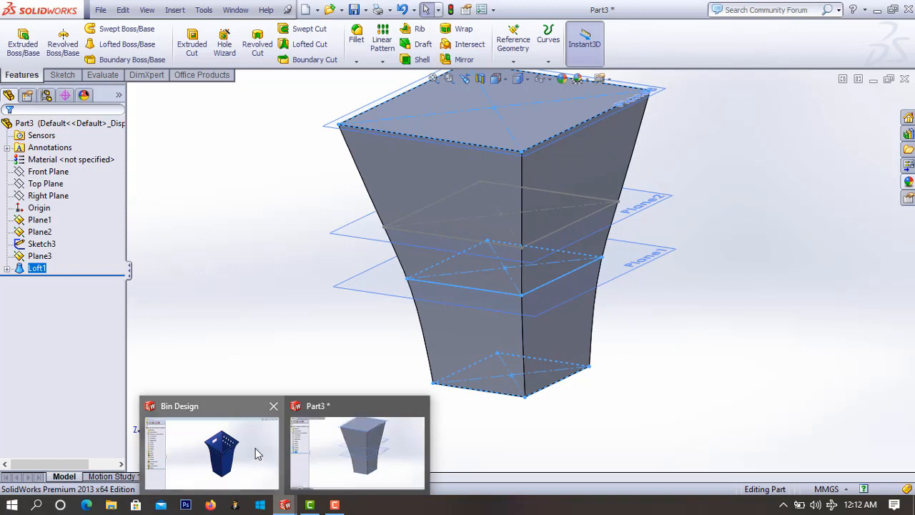
pyautogui.click(255, 453)
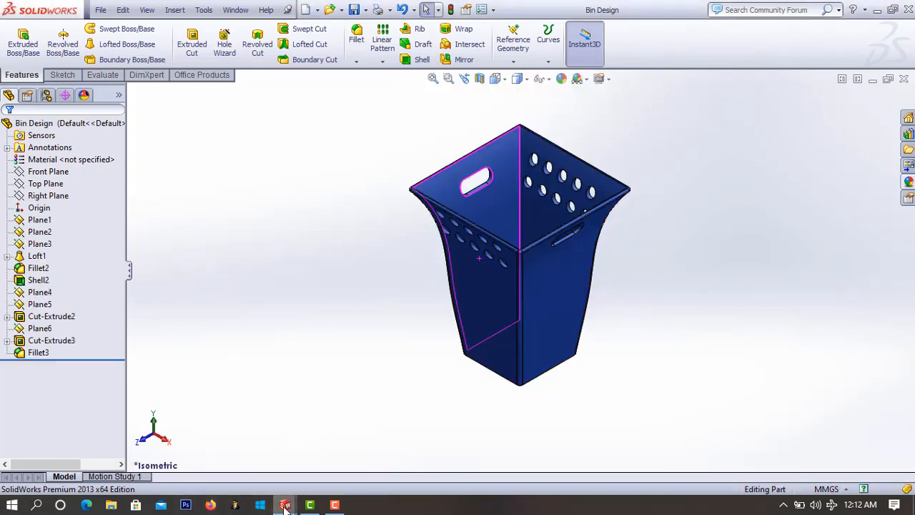
pyautogui.moveTo(284, 504)
pyautogui.click(371, 445)
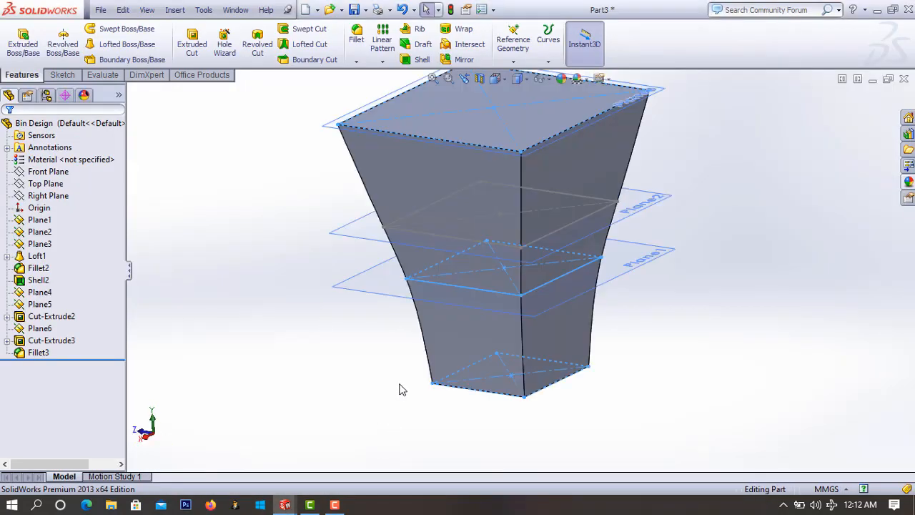
pyautogui.scroll(3, 559, 189)
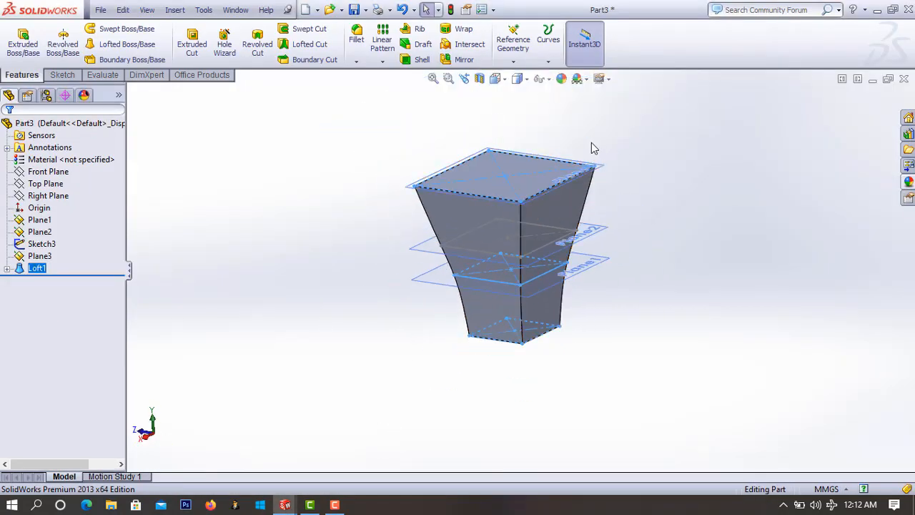
pyautogui.scroll(-2, 608, 159)
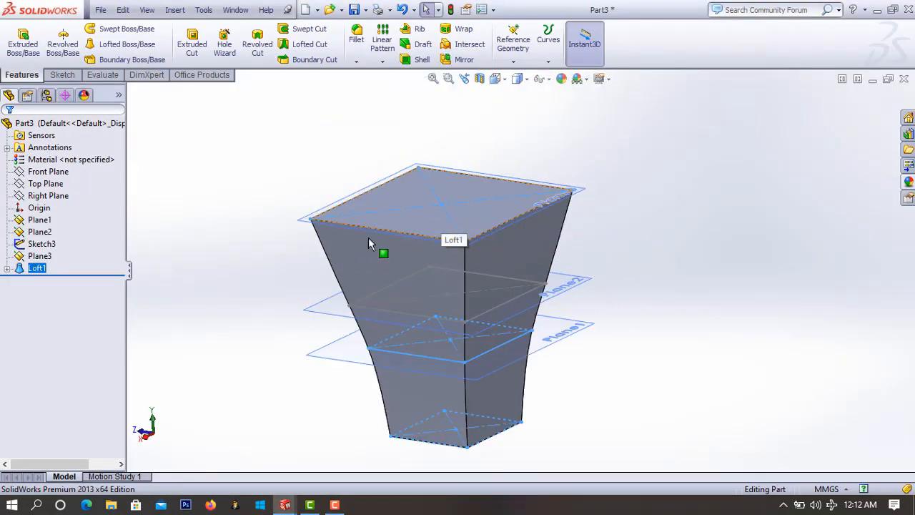
# Fillet the four corner edges running up the sides of the lofted body with a 1 mm constant radius
pyautogui.click(354, 45)
pyautogui.click(464, 281)
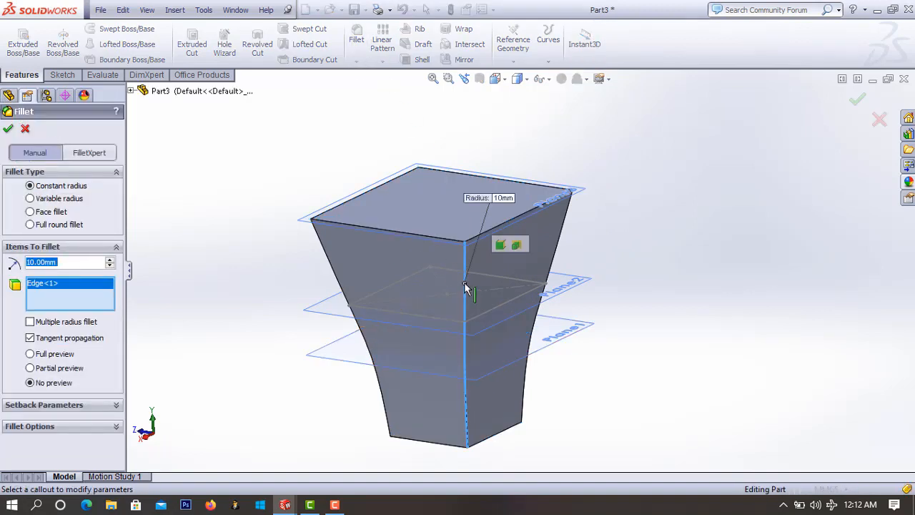
pyautogui.click(337, 284)
pyautogui.moveTo(339, 284); pyautogui.dragTo(433, 287, button='middle')
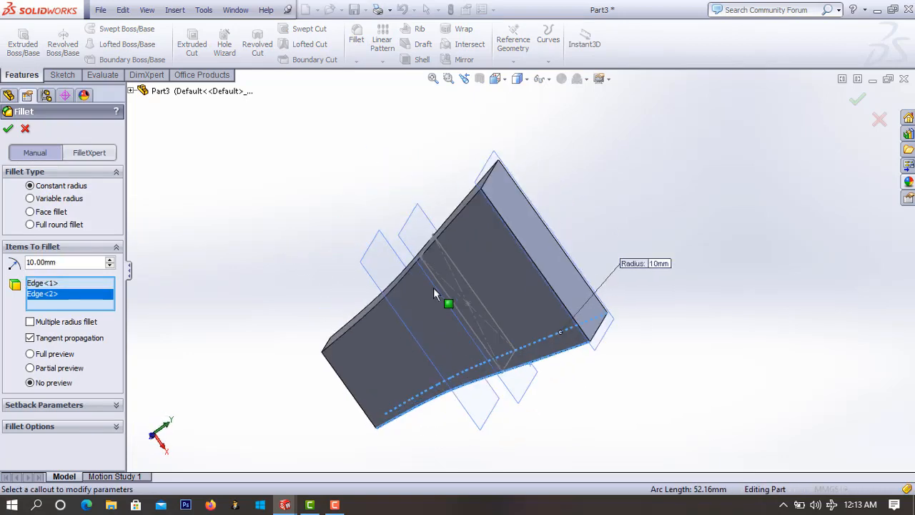
pyautogui.click(442, 243)
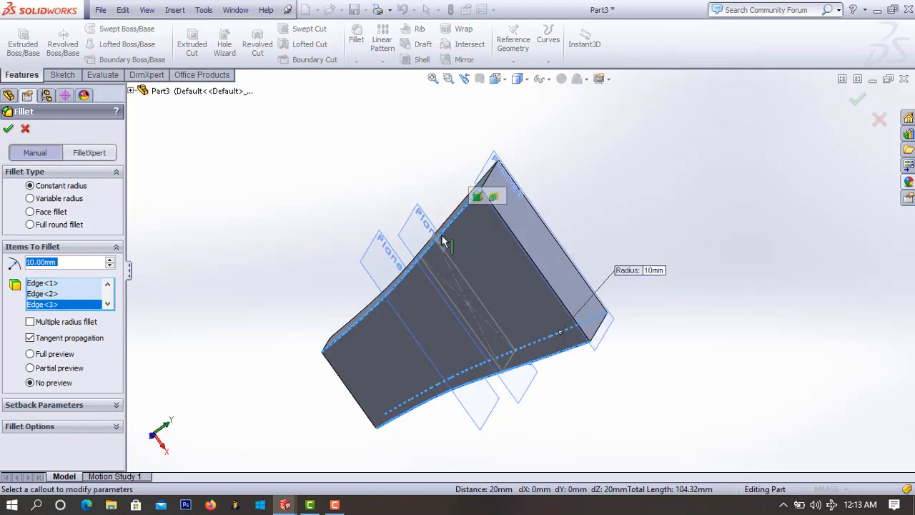
pyautogui.moveTo(486, 197); pyautogui.dragTo(407, 277, button='middle')
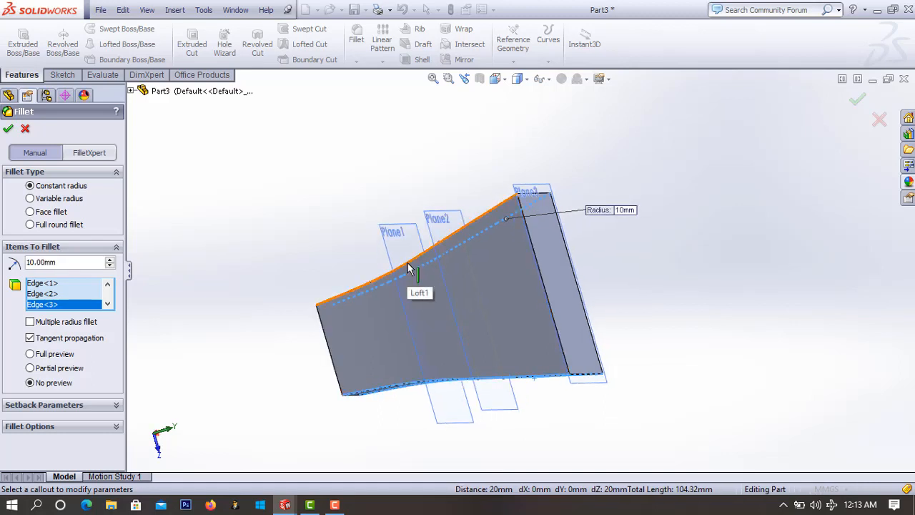
pyautogui.click(408, 264)
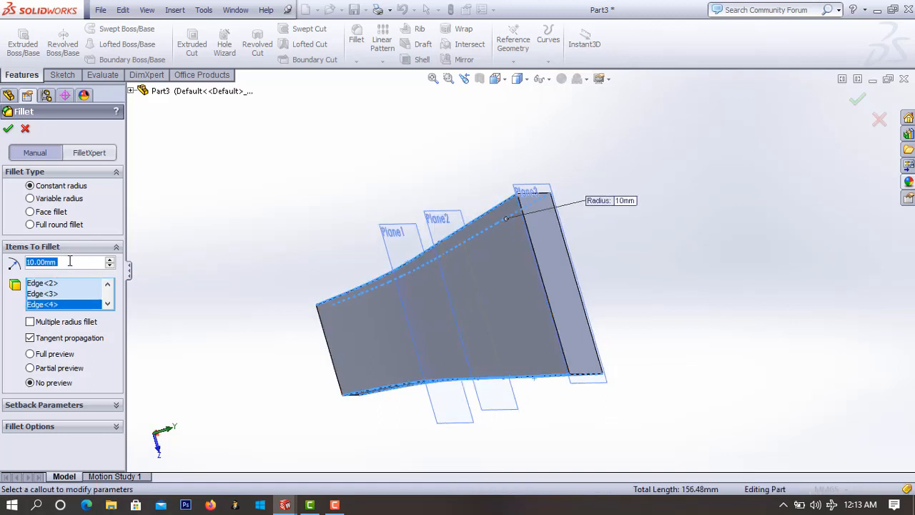
pyautogui.write('1')
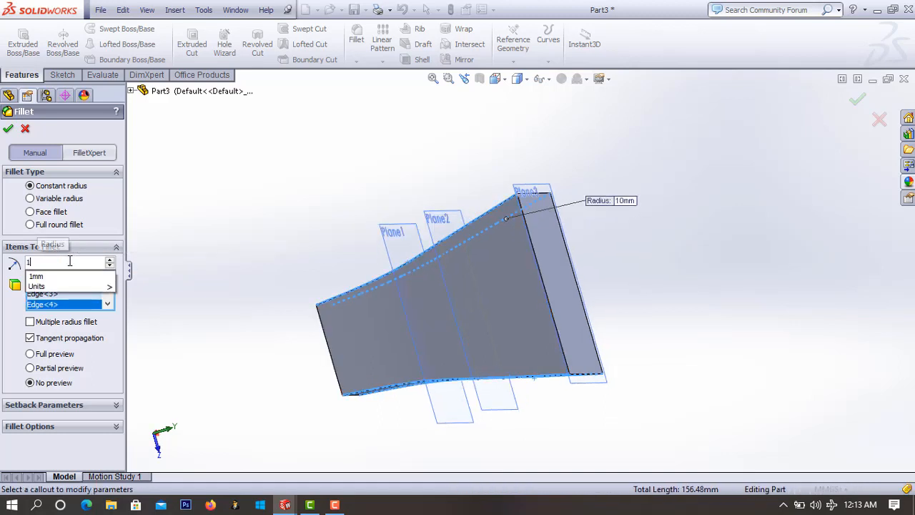
pyautogui.press('Return')
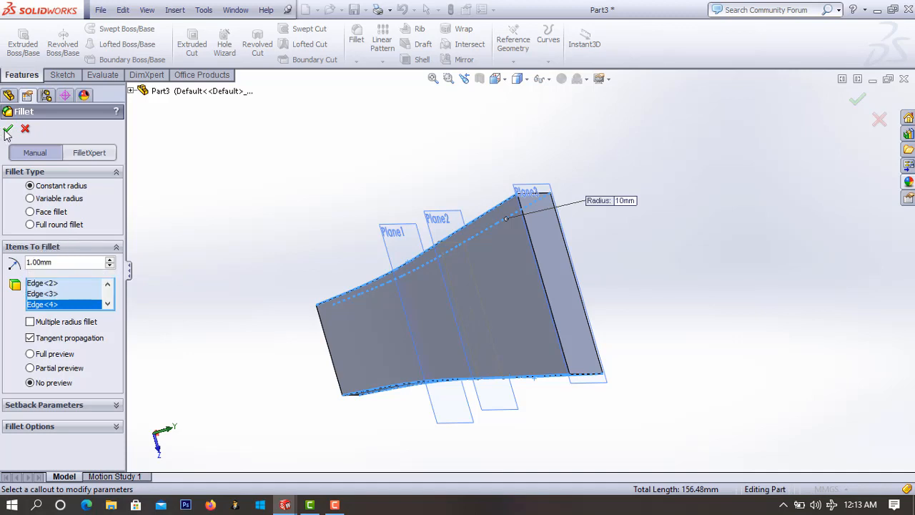
pyautogui.click(8, 129)
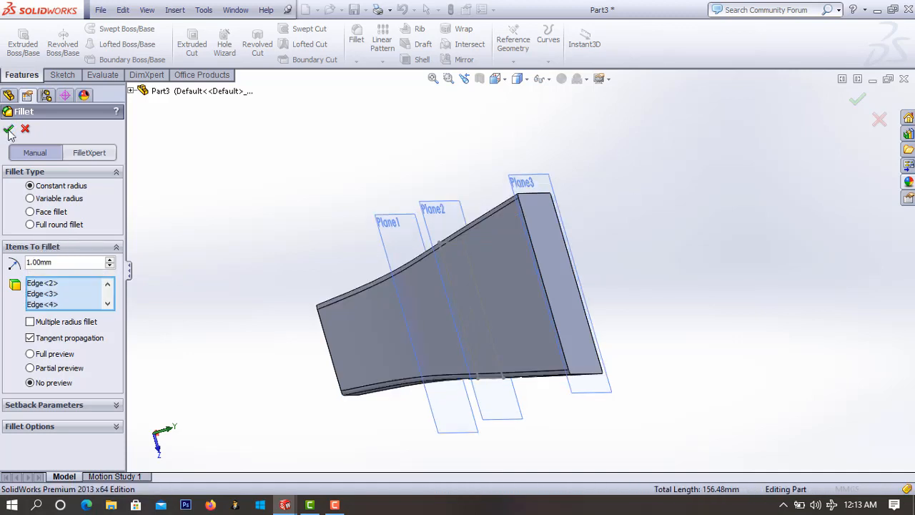
pyautogui.moveTo(412, 153); pyautogui.dragTo(358, 168, button='middle')
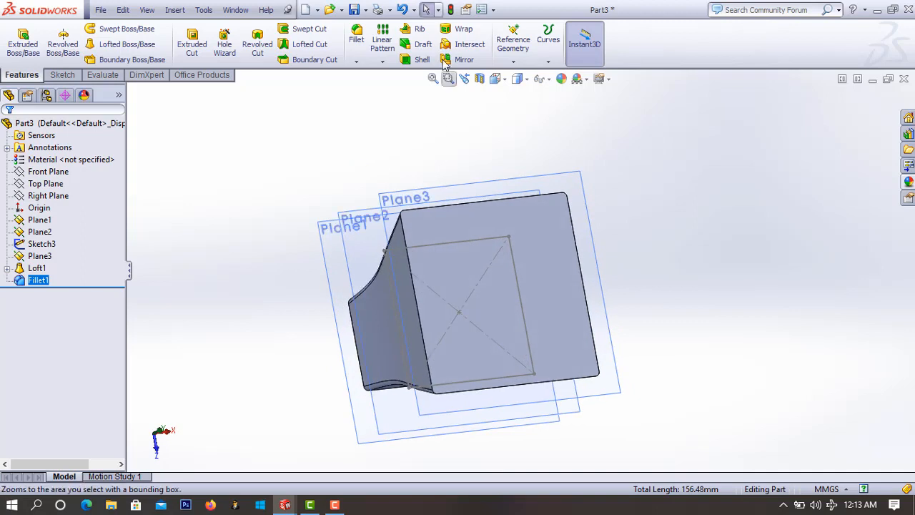
pyautogui.click(530, 231)
pyautogui.moveTo(298, 163); pyautogui.dragTo(383, 189, button='middle')
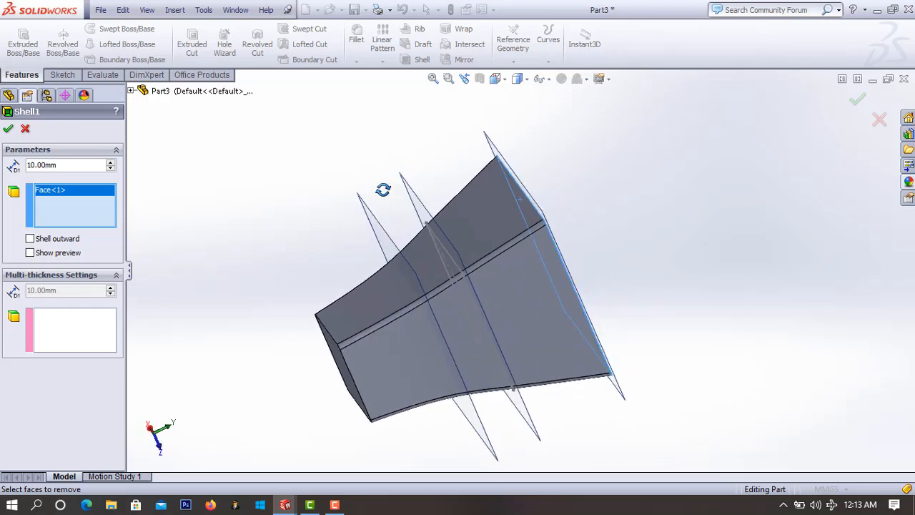
pyautogui.click(27, 129)
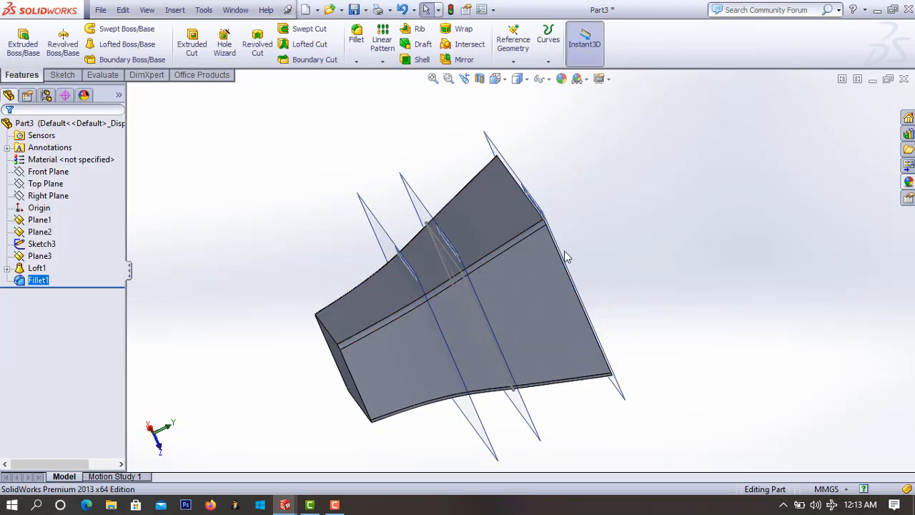
# Undo the corner fillet and the loft to get back to the four square profile sketches
pyautogui.hotkey('ctrl', 'z')
pyautogui.hotkey('ctrl', 'z')
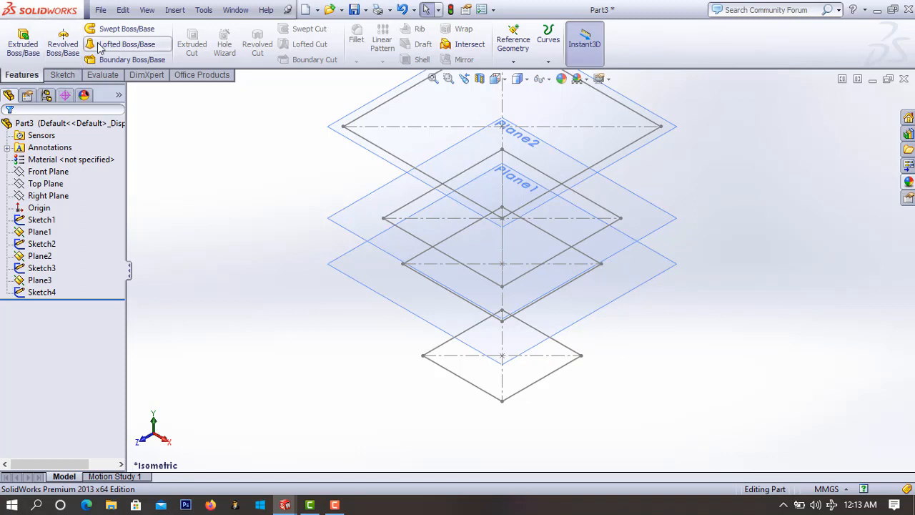
# Start a lofted boss through Sketch1, Sketch2 and Sketch3, picking the front corner of each square from the bottom upward
pyautogui.click(125, 44)
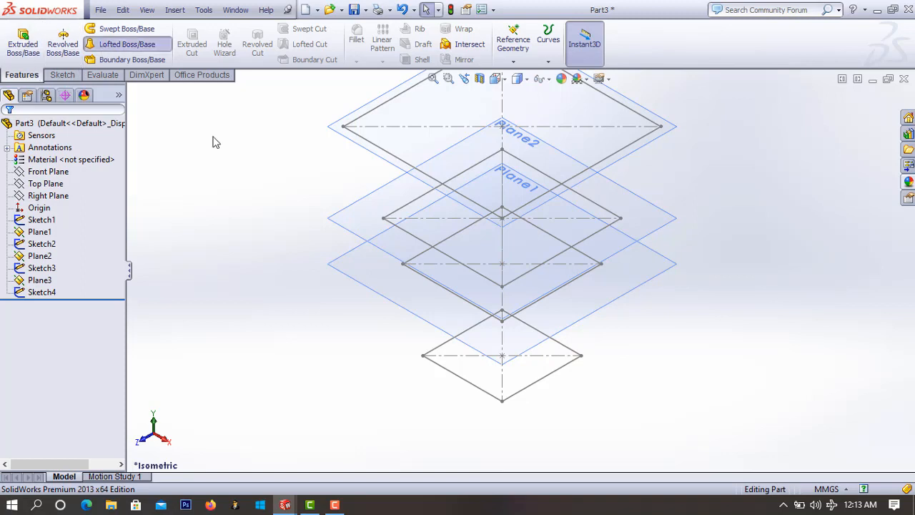
pyautogui.click(504, 401)
pyautogui.click(502, 322)
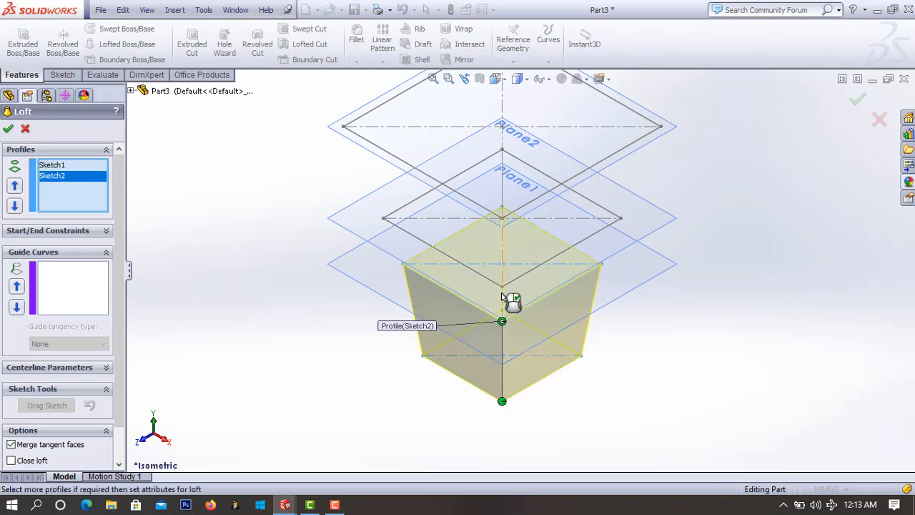
pyautogui.click(501, 288)
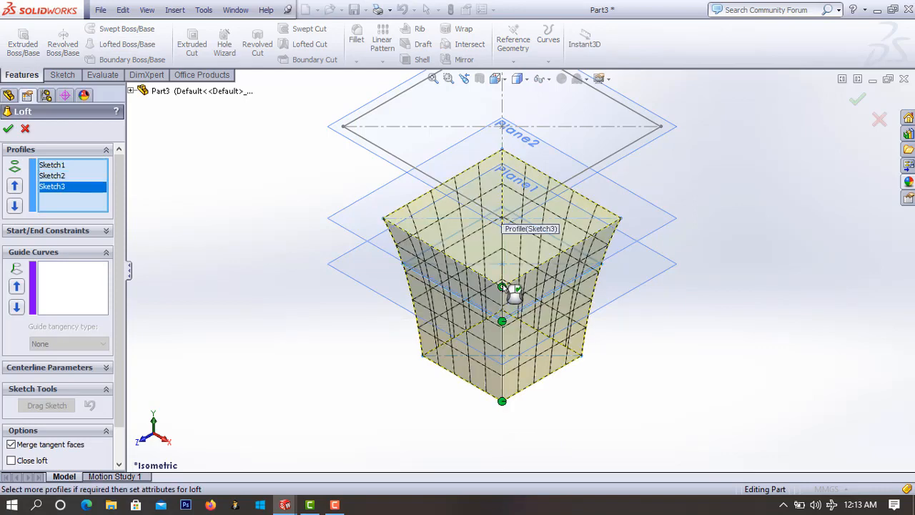
# Add the uppermost square, Sketch4, as the fourth profile, removing the stray sketch point from the profiles, and complete the loft
pyautogui.scroll(-5, 504, 222)
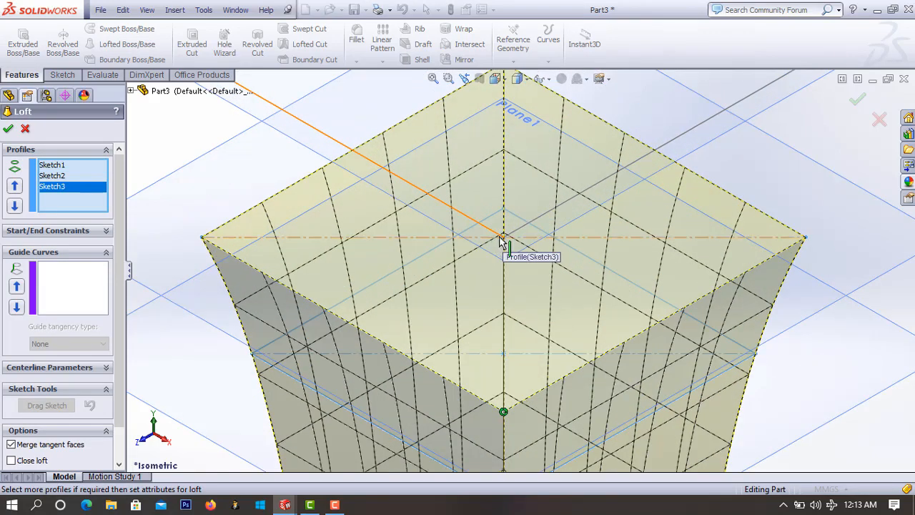
pyautogui.click(503, 238)
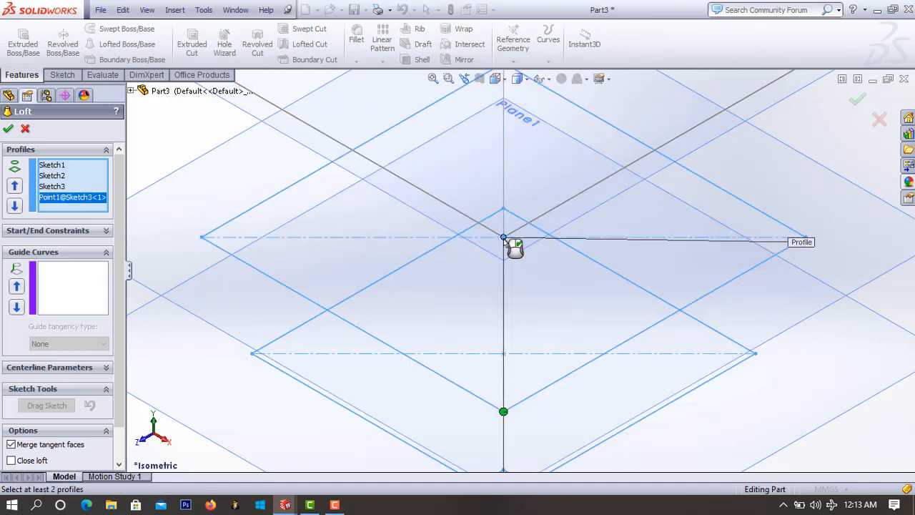
pyautogui.rightClick(75, 198)
pyautogui.click(109, 215)
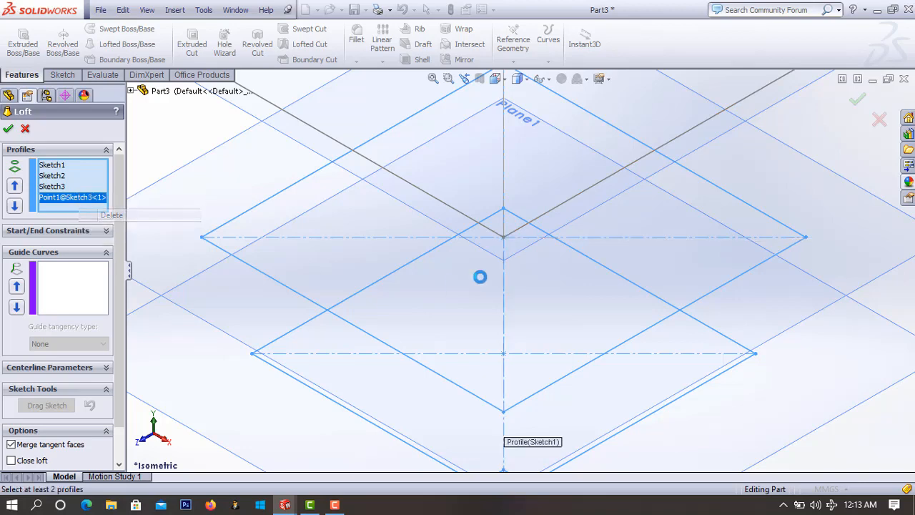
pyautogui.click(510, 238)
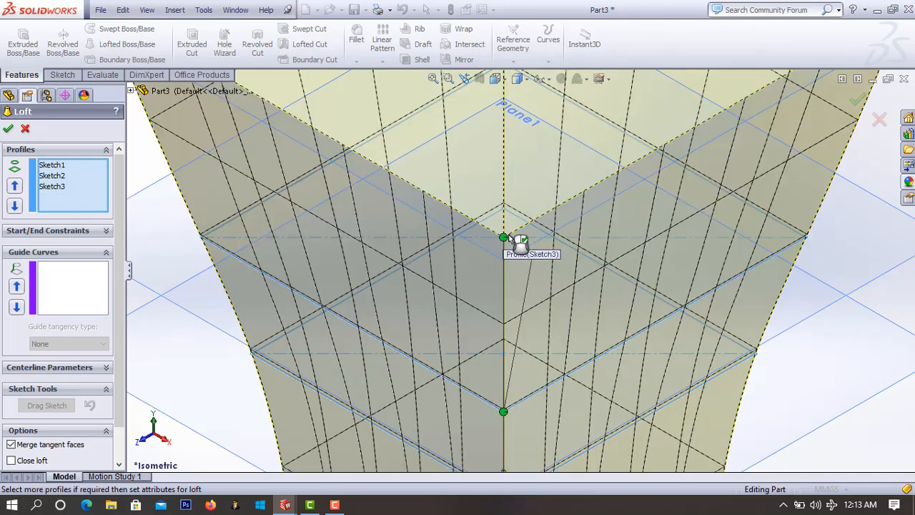
pyautogui.click(8, 130)
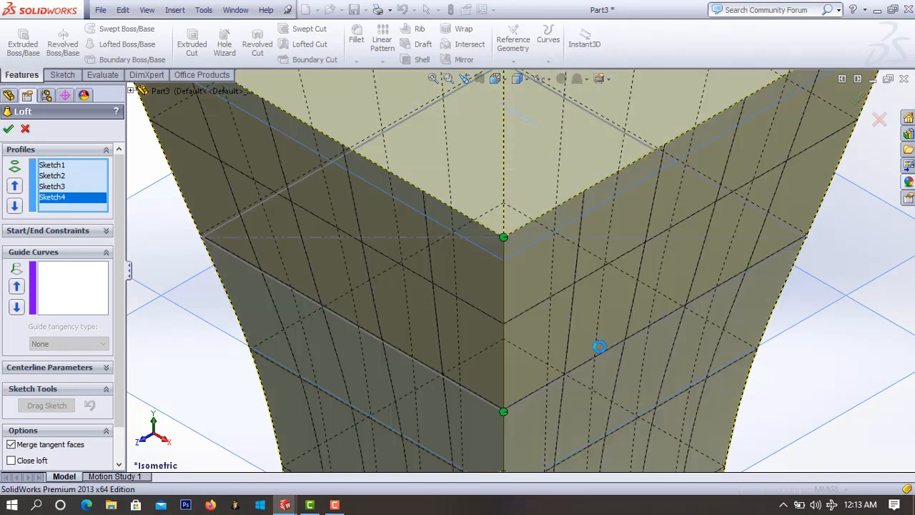
# Apply a 1 mm constant-radius fillet to the four curved corner edges between the side faces of the bin
pyautogui.scroll(-3, 652, 330)
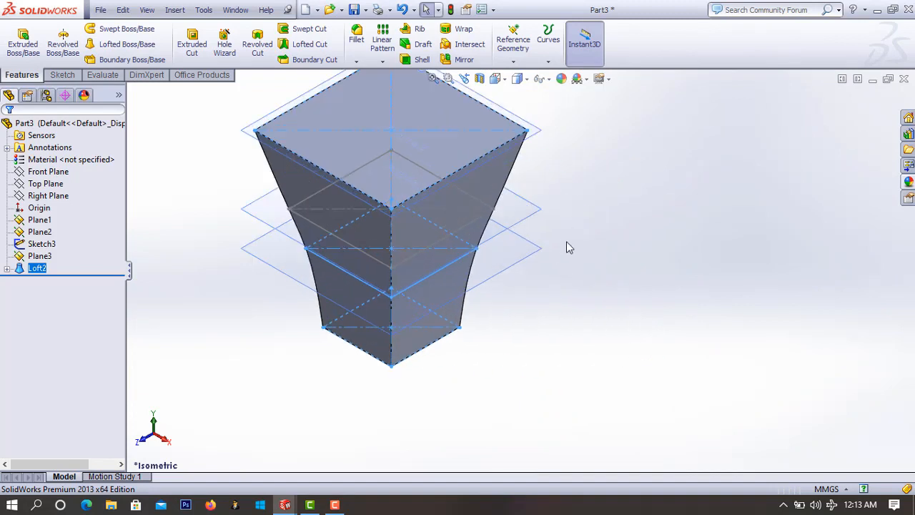
pyautogui.scroll(2, 566, 247)
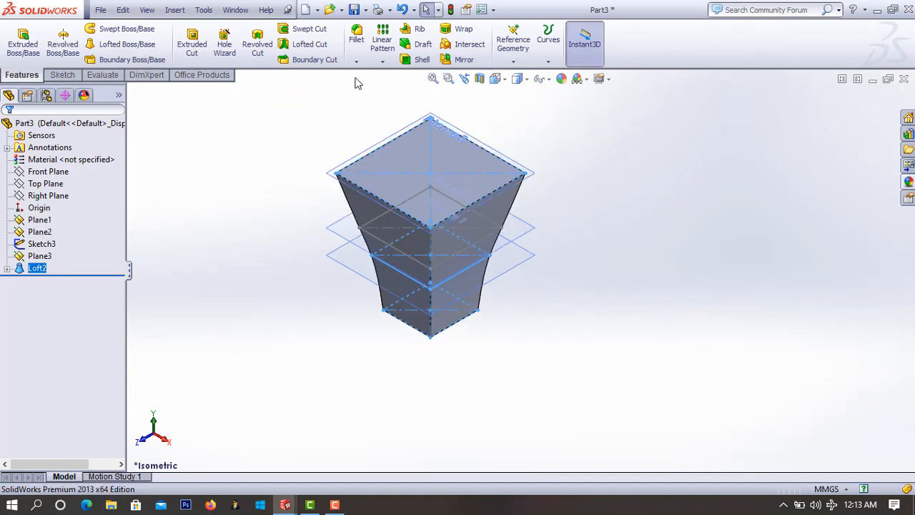
pyautogui.click(355, 36)
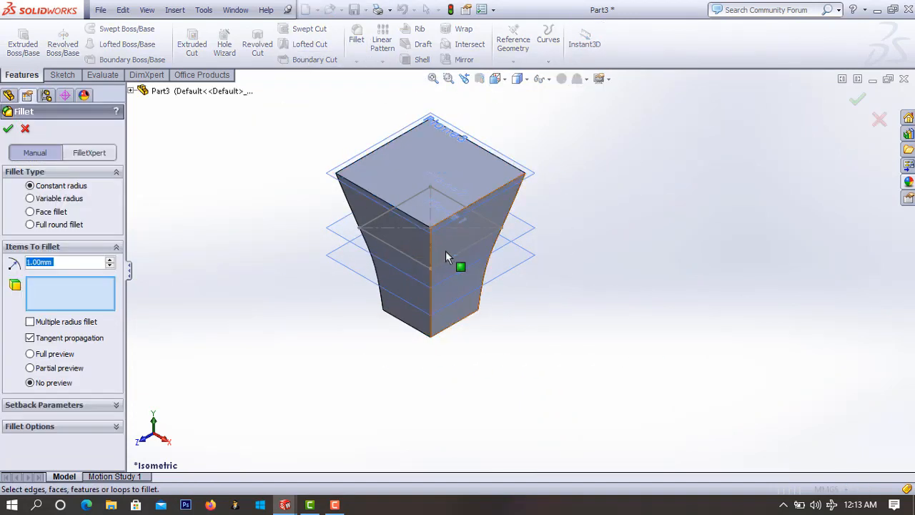
pyautogui.scroll(-3, 446, 258)
pyautogui.click(433, 255)
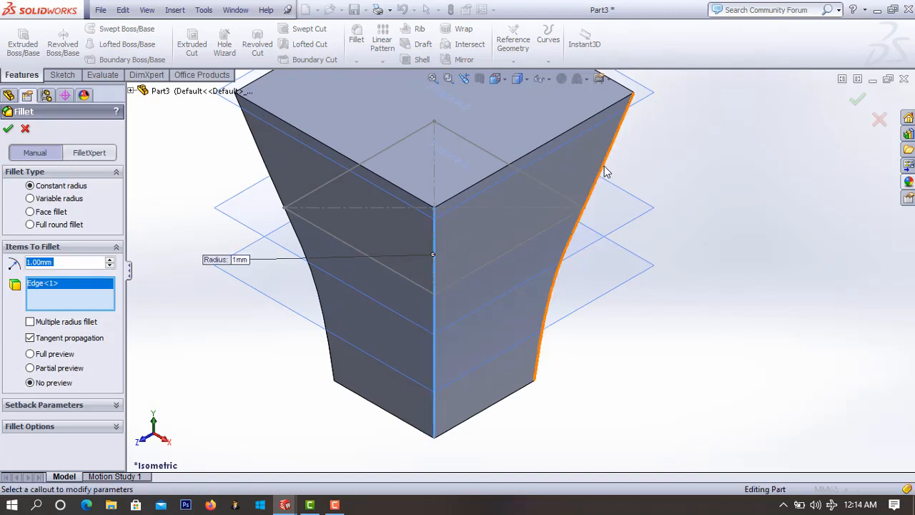
pyautogui.click(602, 166)
pyautogui.moveTo(222, 155); pyautogui.dragTo(298, 137, button='middle')
pyautogui.click(293, 134)
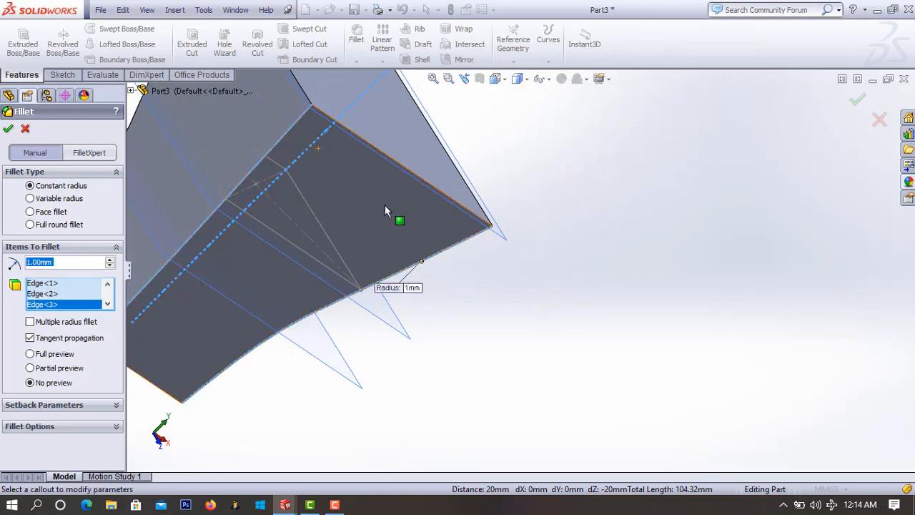
pyautogui.moveTo(384, 204); pyautogui.dragTo(407, 190, button='middle')
pyautogui.moveTo(550, 143); pyautogui.dragTo(411, 240, button='middle')
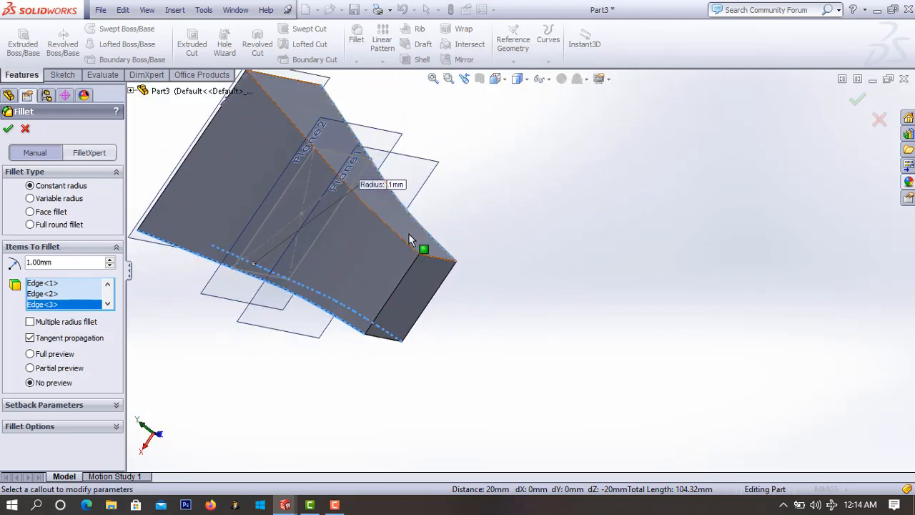
pyautogui.click(403, 241)
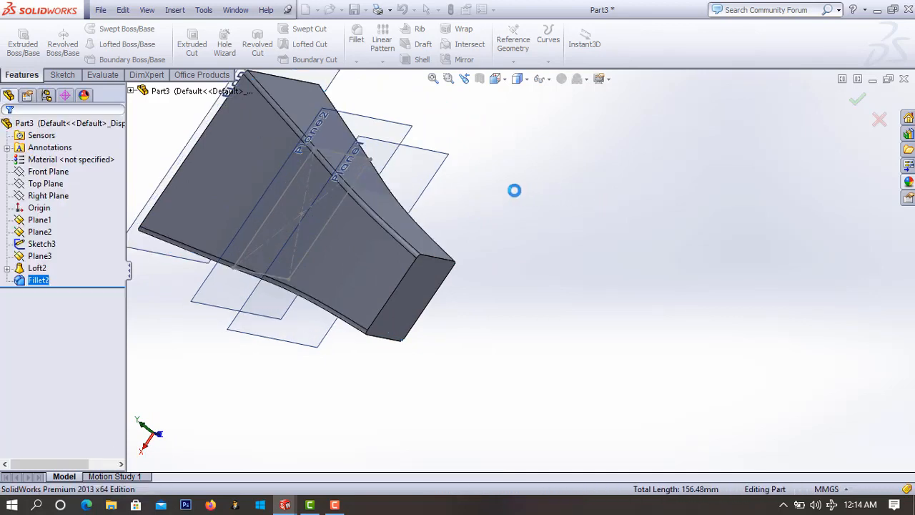
# Shell the bin to a 1 mm wall thickness, removing the large square face at its wide end
pyautogui.moveTo(514, 190); pyautogui.dragTo(593, 272, button='middle')
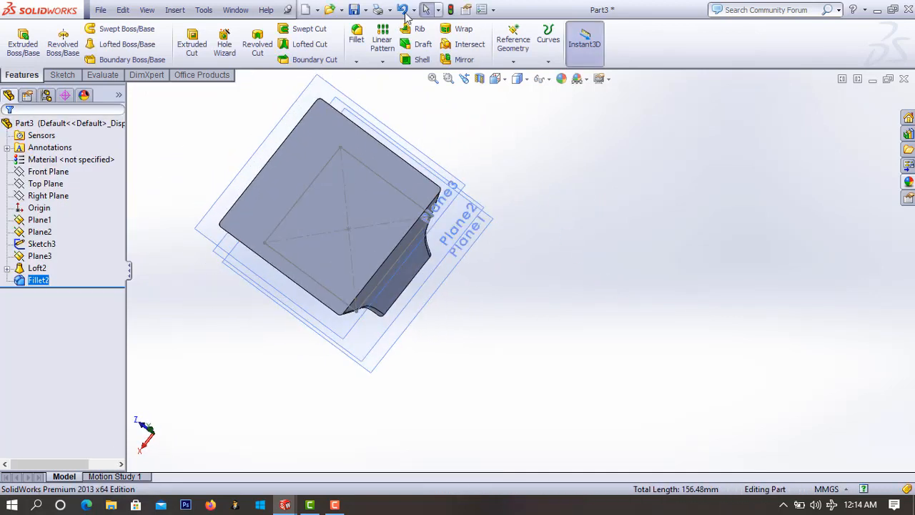
pyautogui.click(422, 60)
pyautogui.click(340, 156)
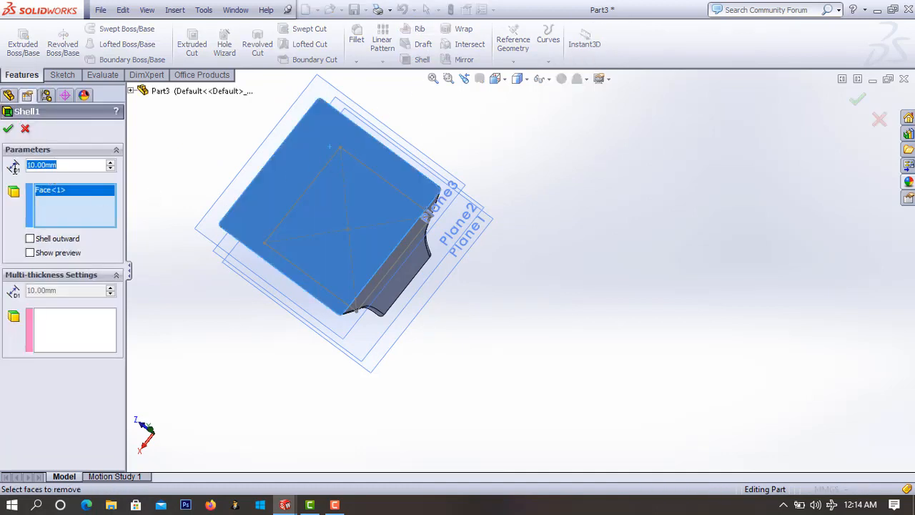
pyautogui.write('1')
pyautogui.click(8, 130)
pyautogui.click(8, 131)
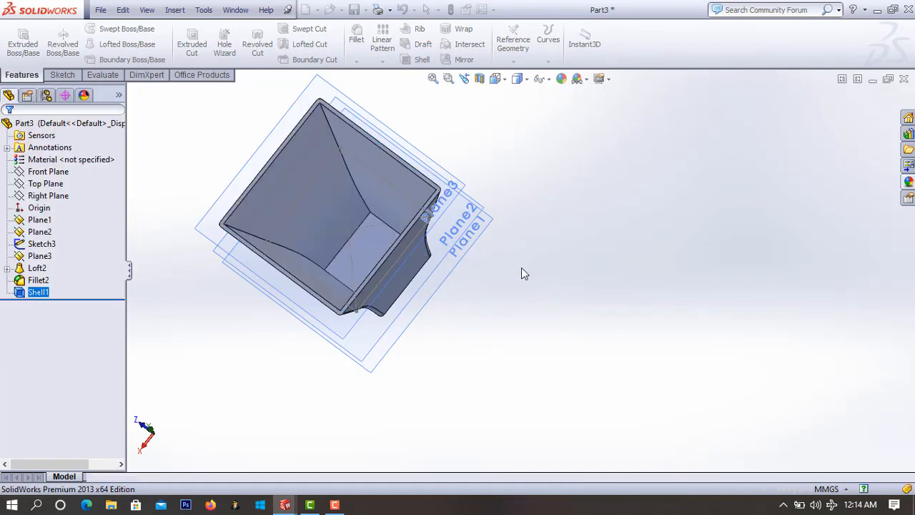
# Create a reference plane offset 20 mm from the Front Plane, in front of the bin
pyautogui.moveTo(537, 289); pyautogui.dragTo(271, 230, button='middle')
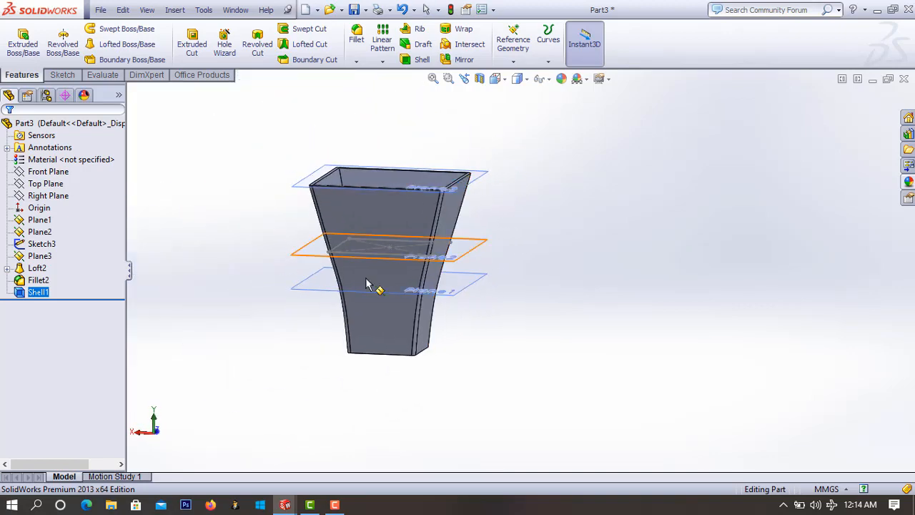
pyautogui.click(49, 175)
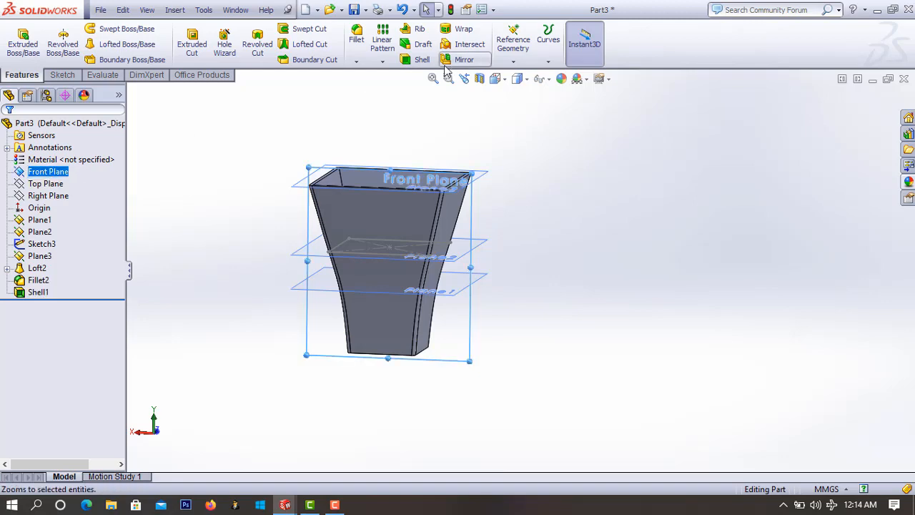
pyautogui.click(512, 60)
pyautogui.click(515, 75)
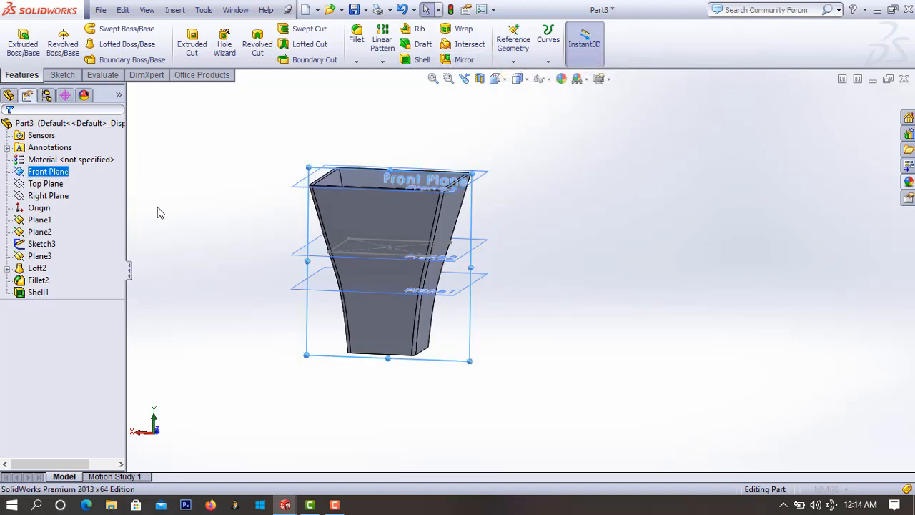
pyautogui.moveTo(258, 206); pyautogui.dragTo(307, 262, button='middle')
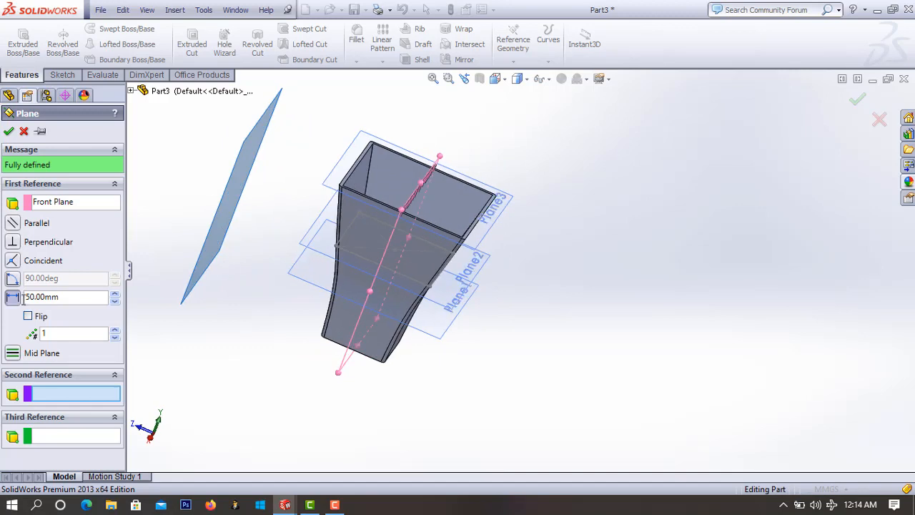
pyautogui.click(102, 299)
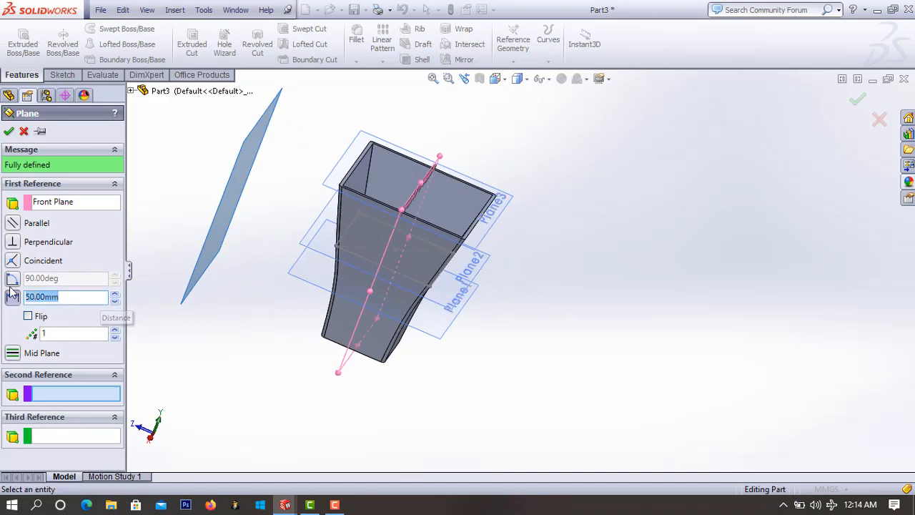
pyautogui.write('20')
pyautogui.press('Return')
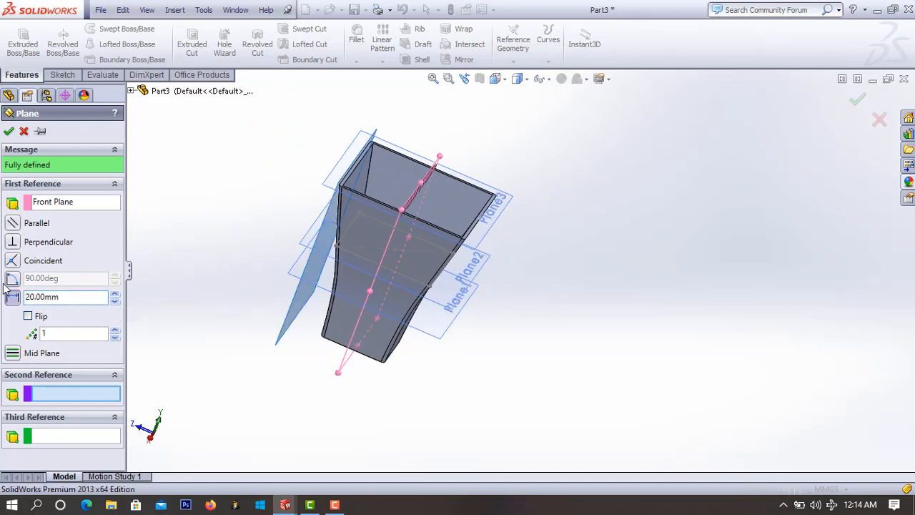
pyautogui.click(8, 132)
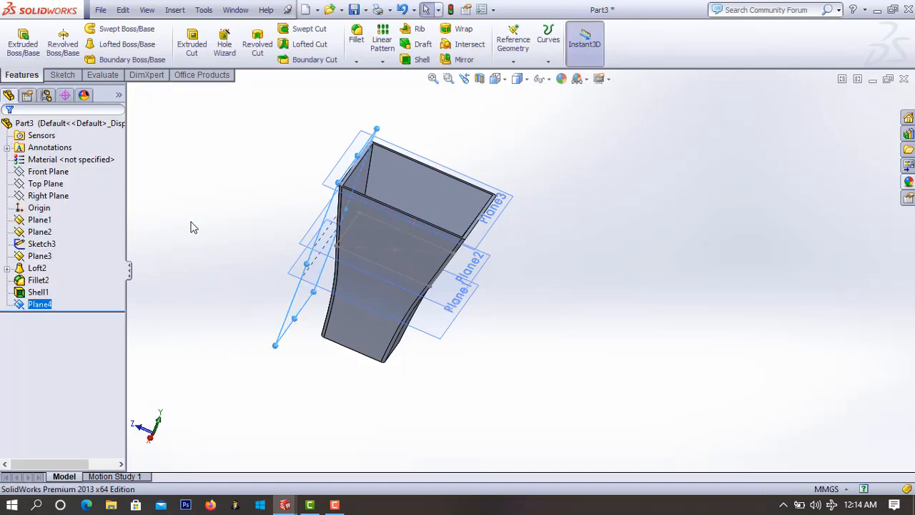
# Start an extruded cut sketch on the new offset plane and draw a circle about 5 mm in diameter near the bin's upper-left corner
pyautogui.hotkey('ctrl', '8')
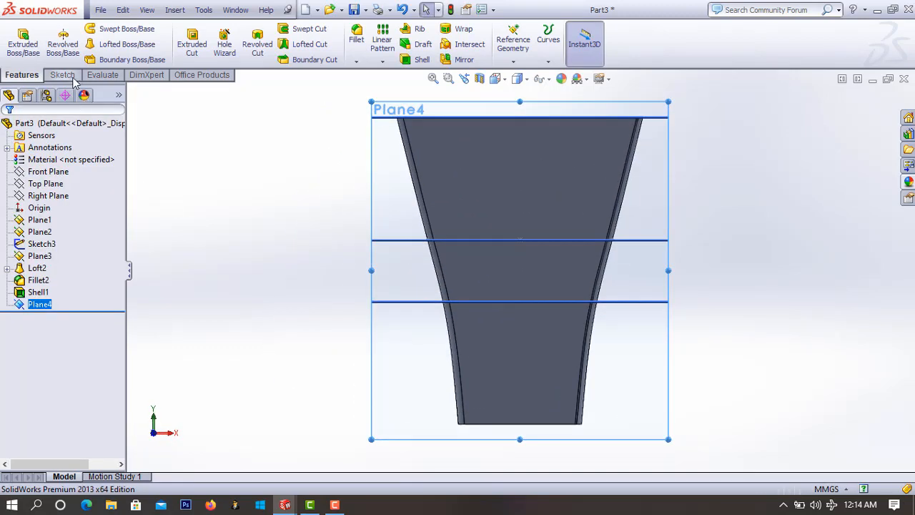
pyautogui.click(68, 75)
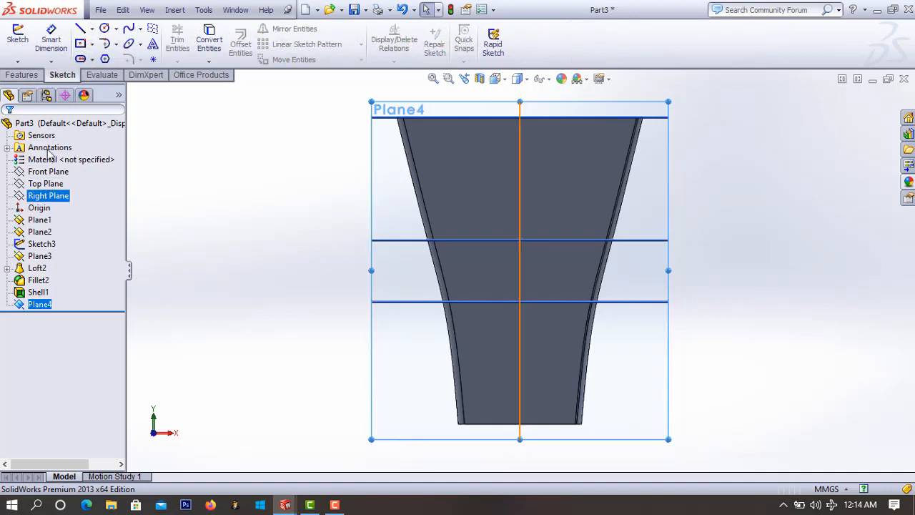
pyautogui.click(30, 79)
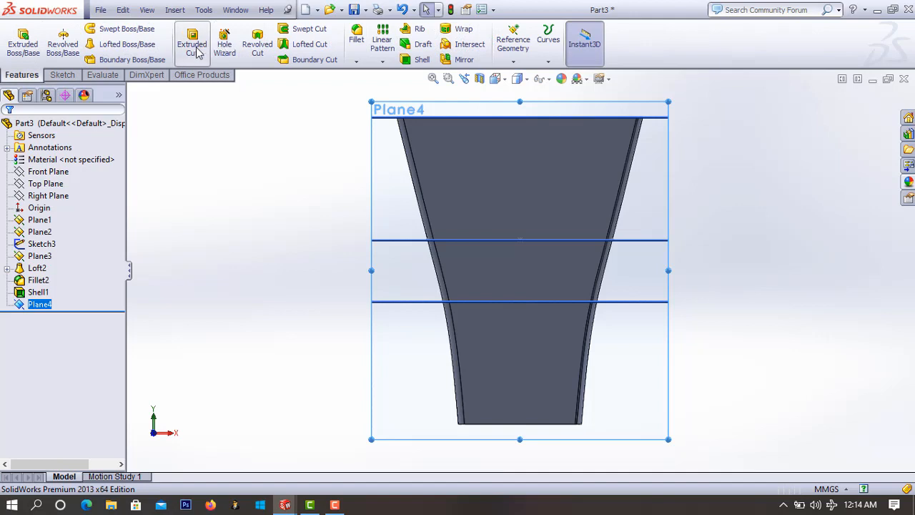
pyautogui.click(200, 43)
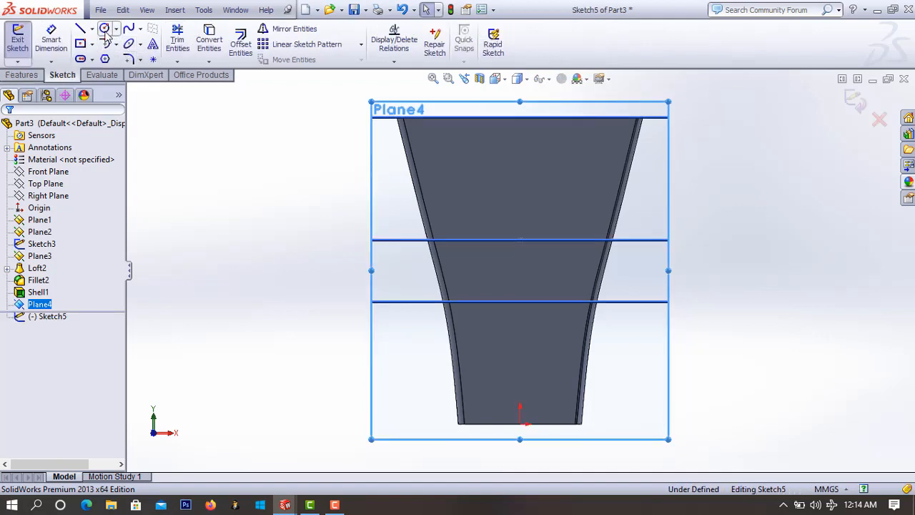
pyautogui.click(104, 30)
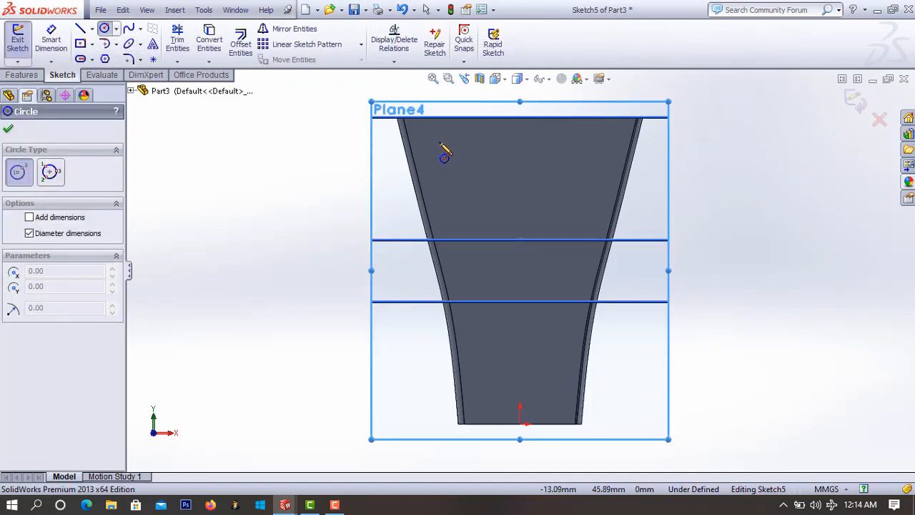
pyautogui.click(439, 135)
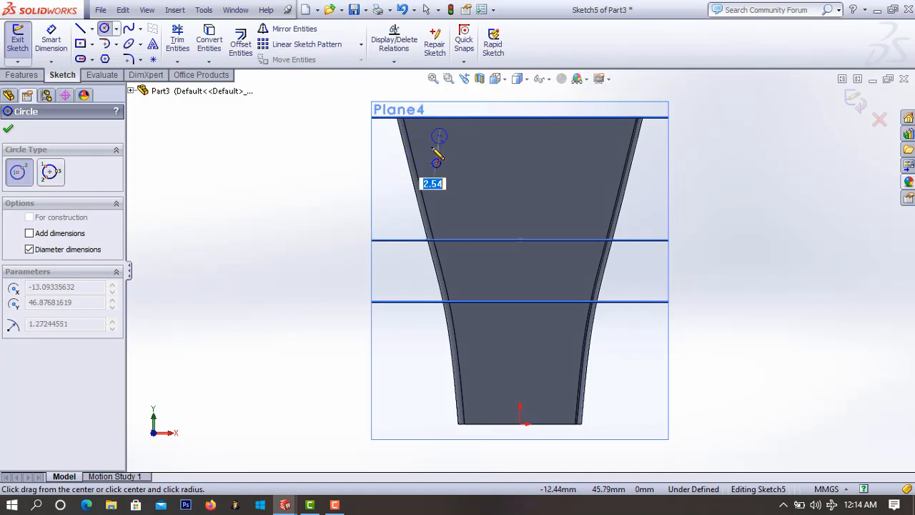
pyautogui.click(436, 156)
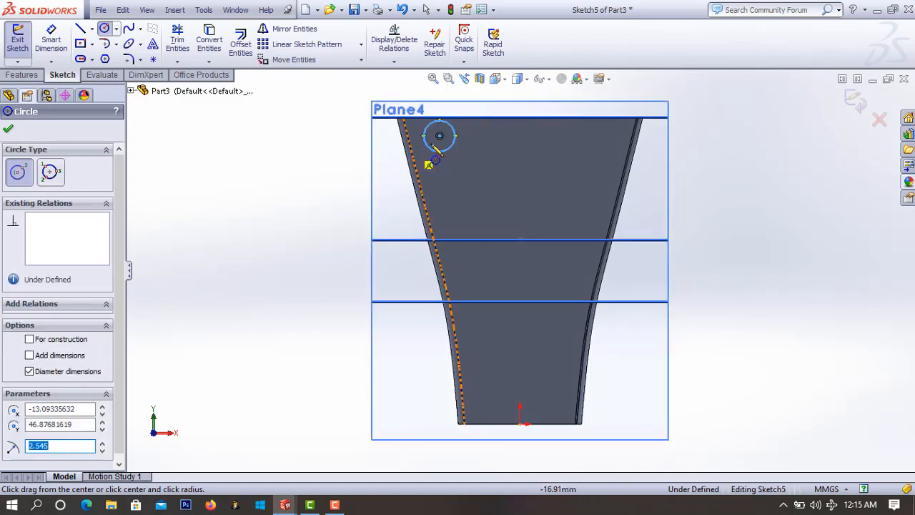
# Dimension the circle to a 3 mm diameter and set its centre 5 mm below the bin's top edge plane
pyautogui.press('d')
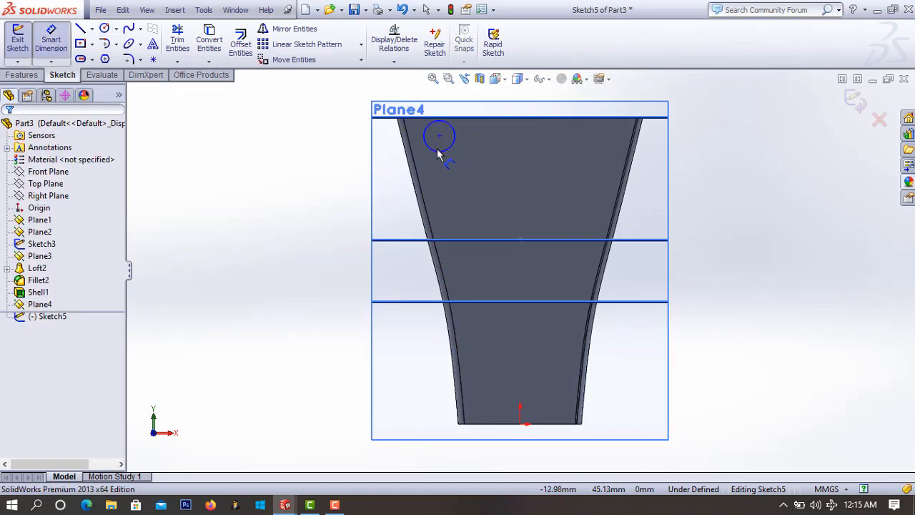
pyautogui.click(428, 143)
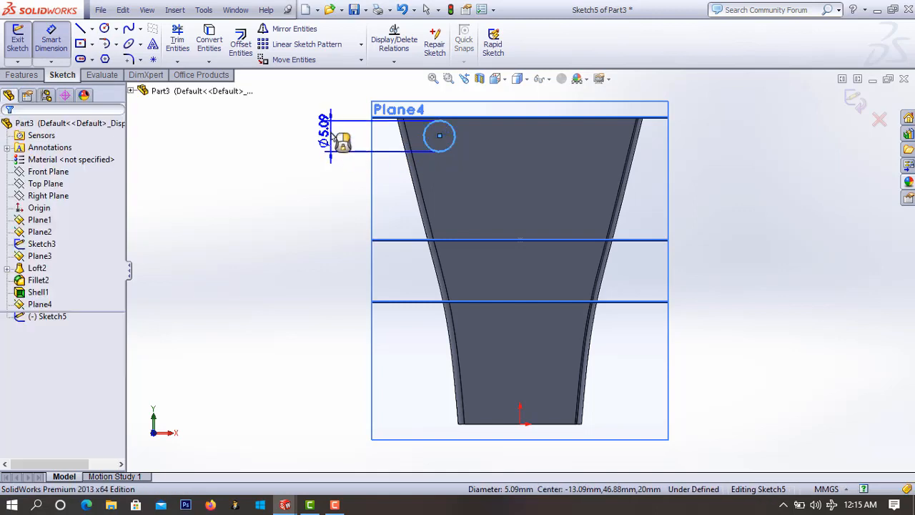
pyautogui.click(330, 141)
pyautogui.click(319, 146)
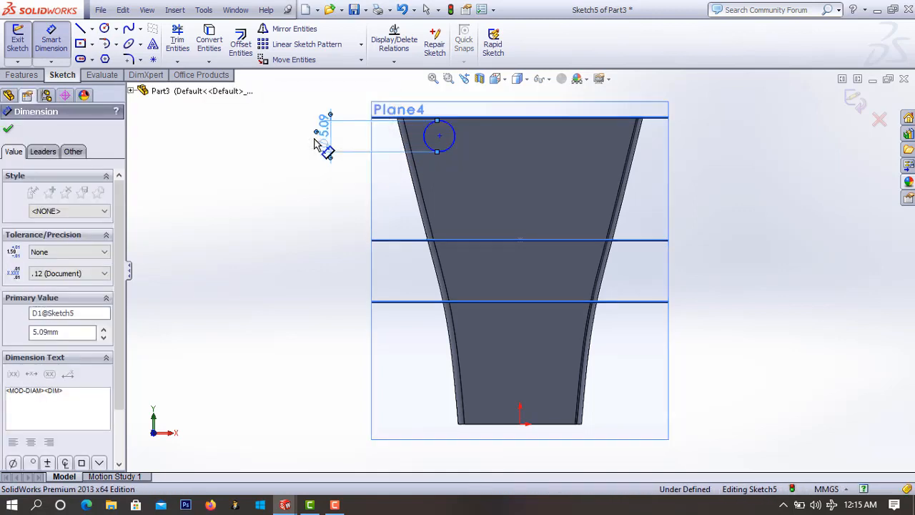
pyautogui.click(439, 137)
pyautogui.click(458, 118)
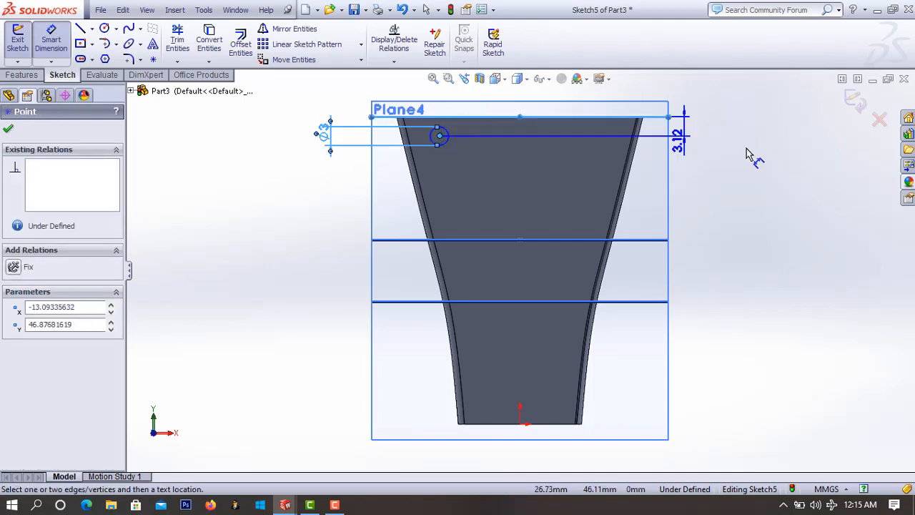
pyautogui.click(727, 127)
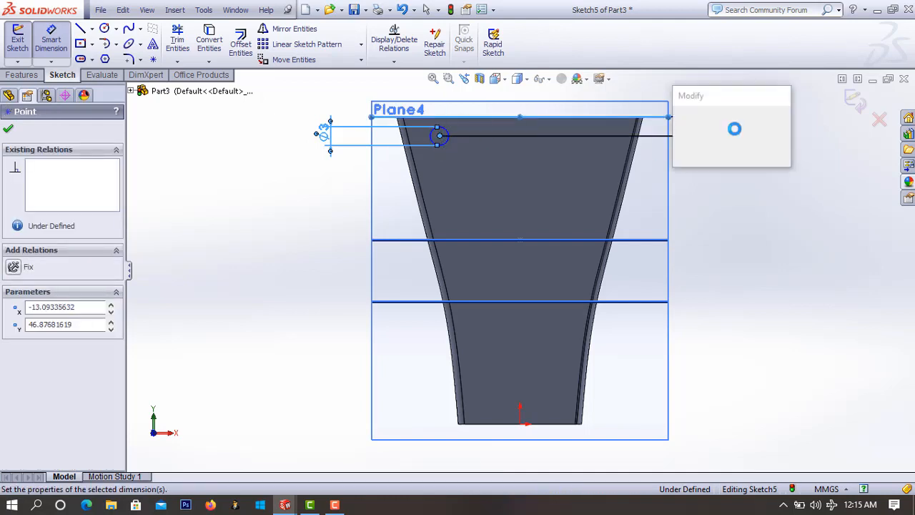
pyautogui.write('5')
pyautogui.press('Return')
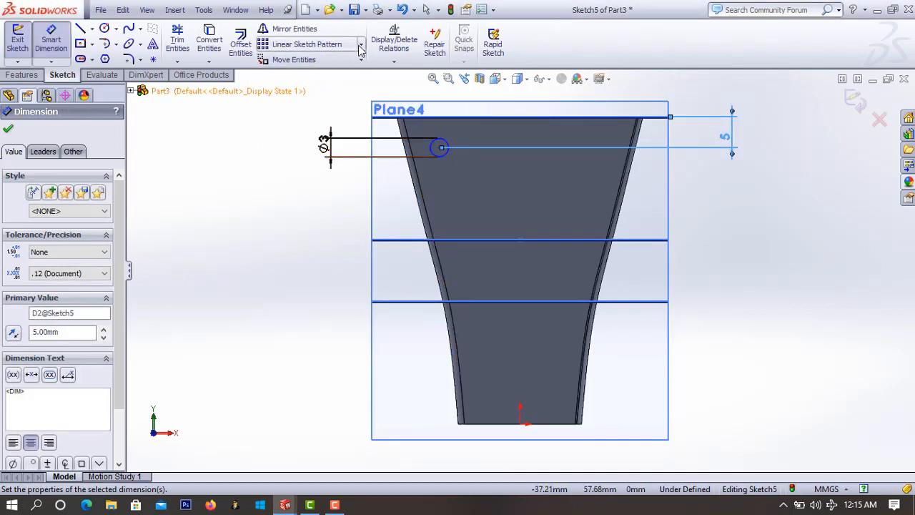
# Pattern the 3 mm circle linearly along the X-axis with 5 mm spacing and 6 instances
pyautogui.click(315, 45)
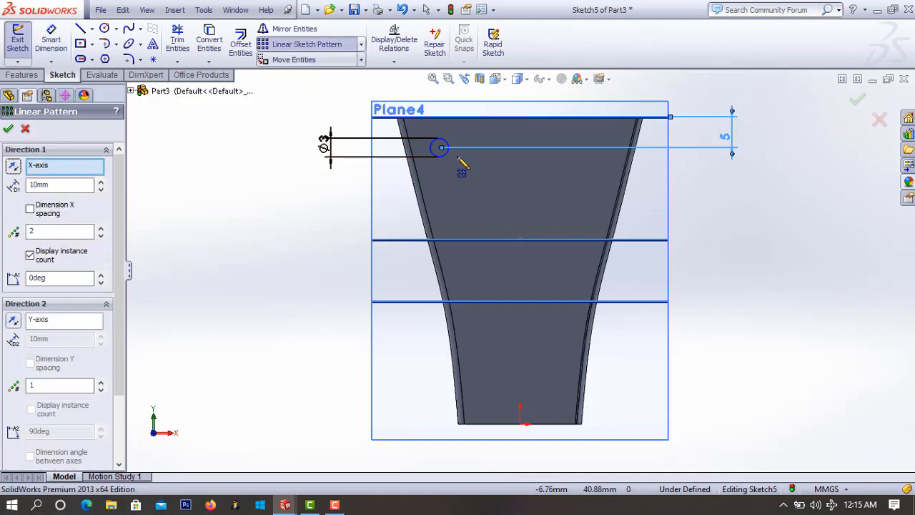
pyautogui.click(448, 158)
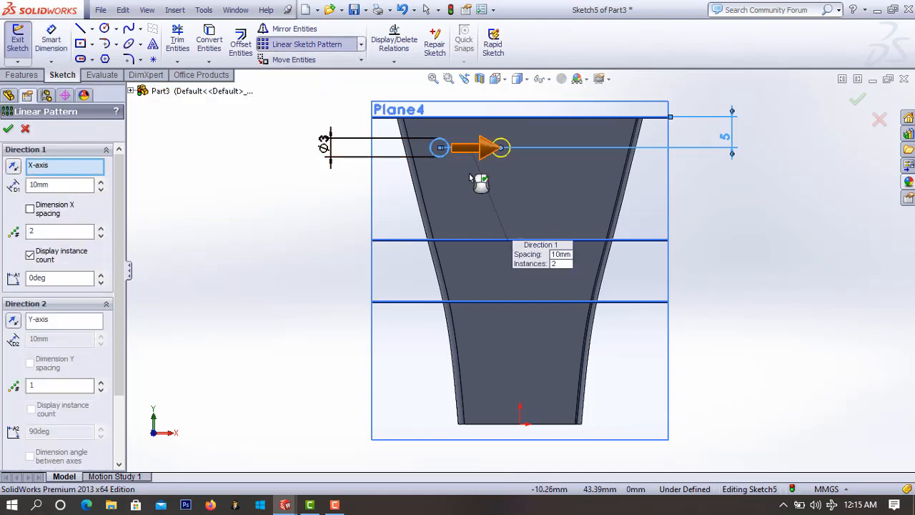
pyautogui.moveTo(70, 185); pyautogui.dragTo(12, 182)
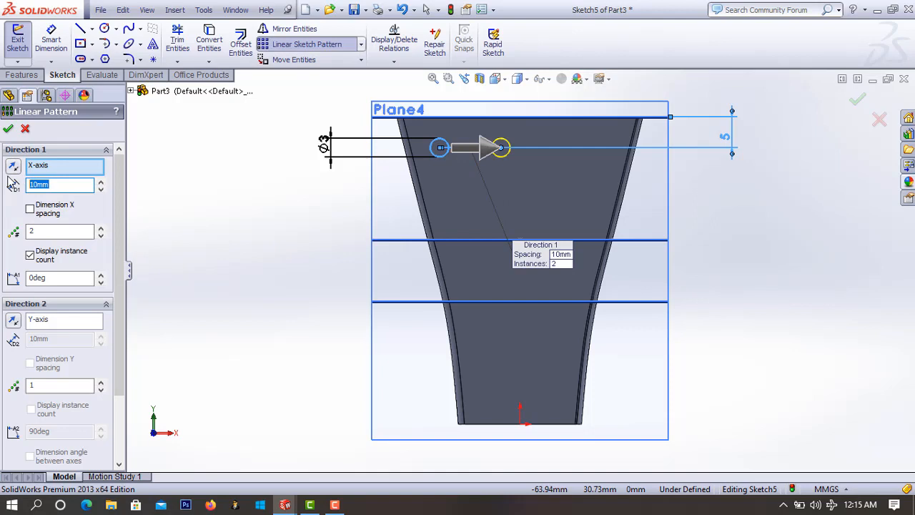
pyautogui.write('5mm')
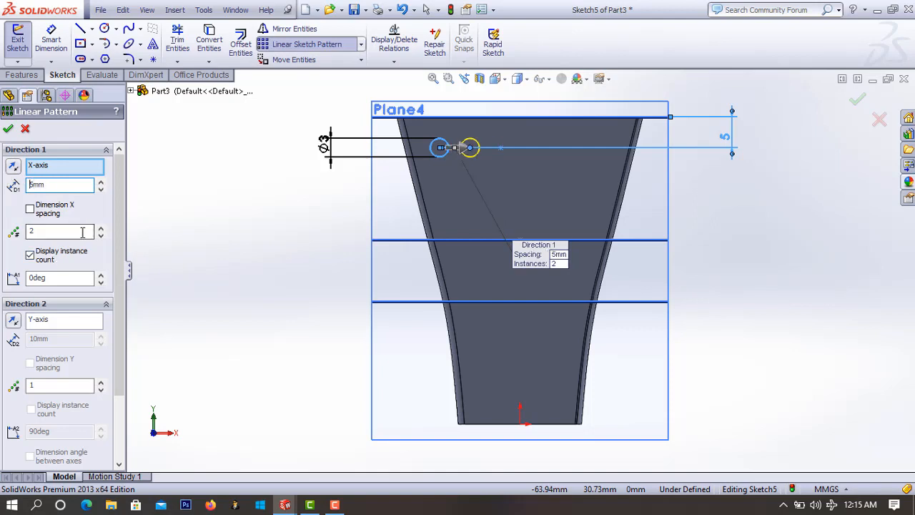
pyautogui.moveTo(70, 231); pyautogui.dragTo(3, 228)
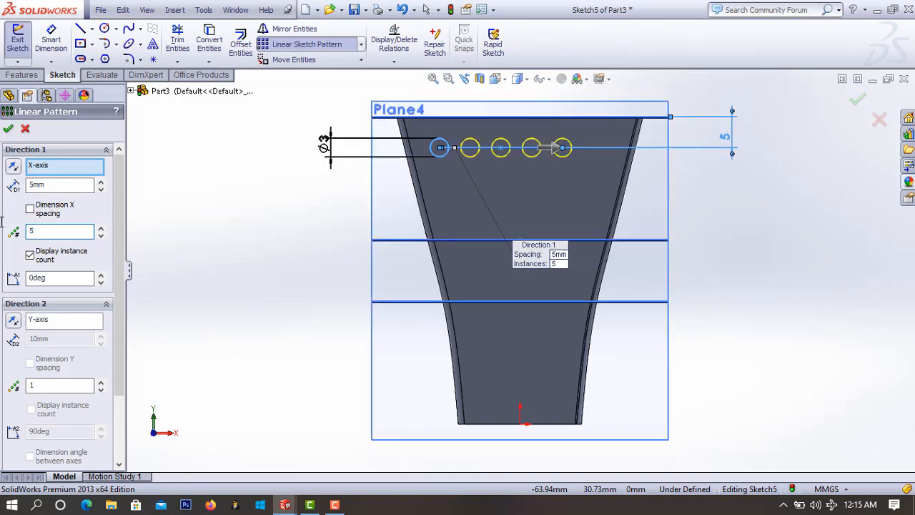
pyautogui.click(100, 228)
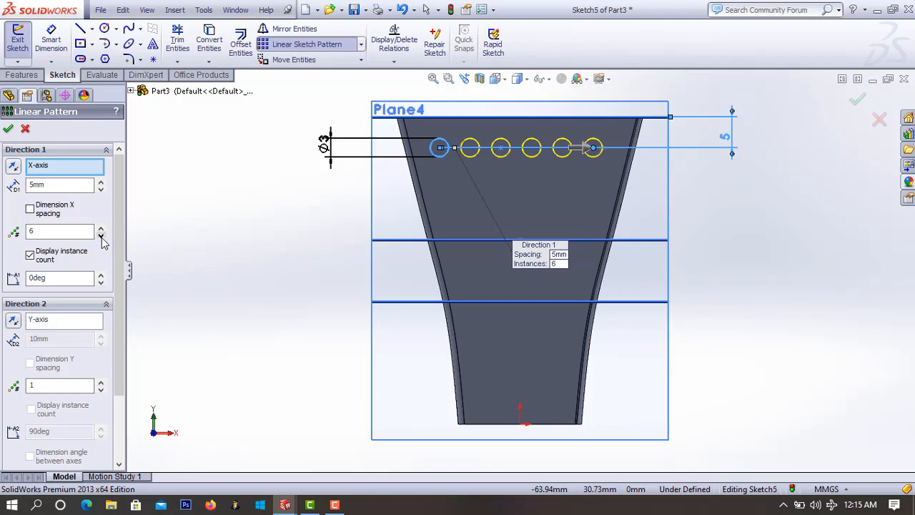
pyautogui.click(8, 128)
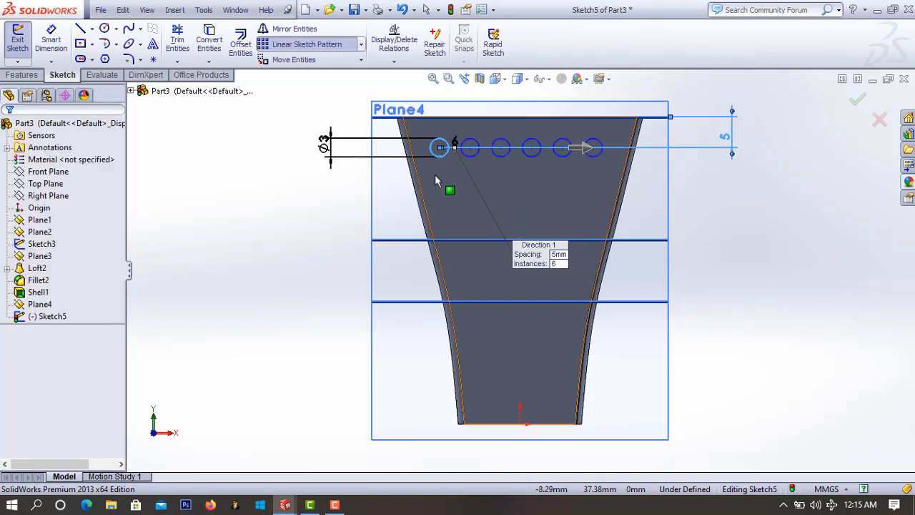
# Copy the leftmost circle of the row to a spot just below it, shifted slightly toward the second circle
pyautogui.click(441, 157)
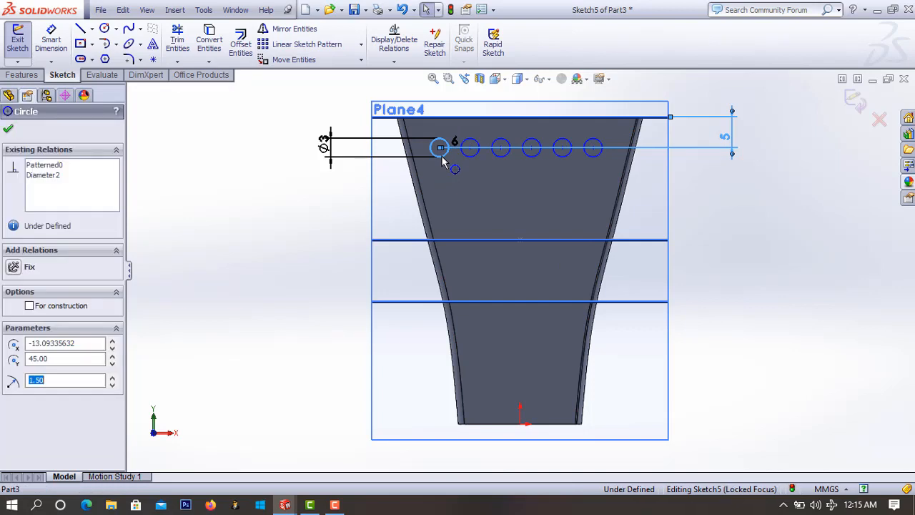
pyautogui.rightClick(441, 157)
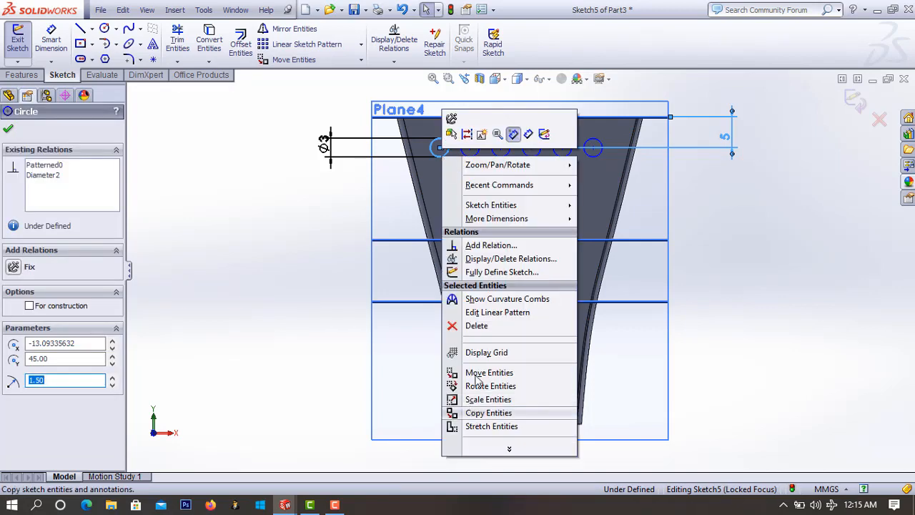
pyautogui.click(489, 412)
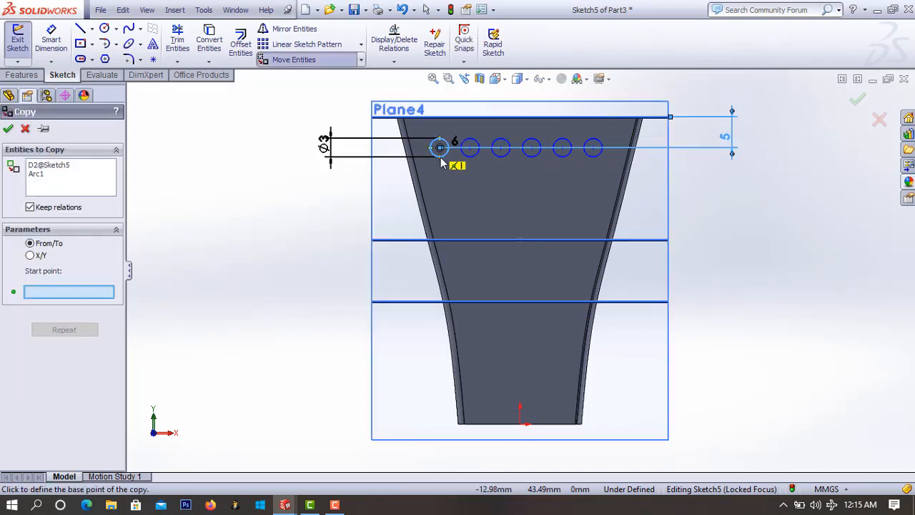
pyautogui.click(441, 163)
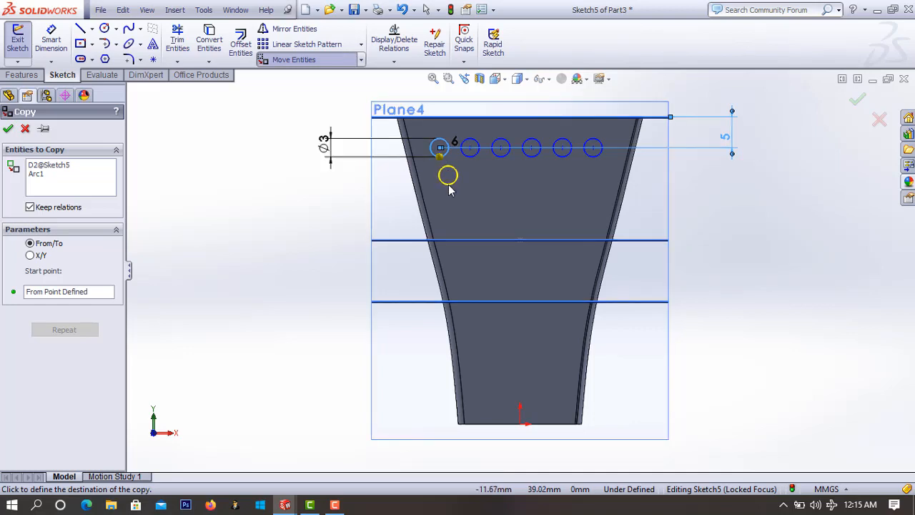
pyautogui.click(448, 190)
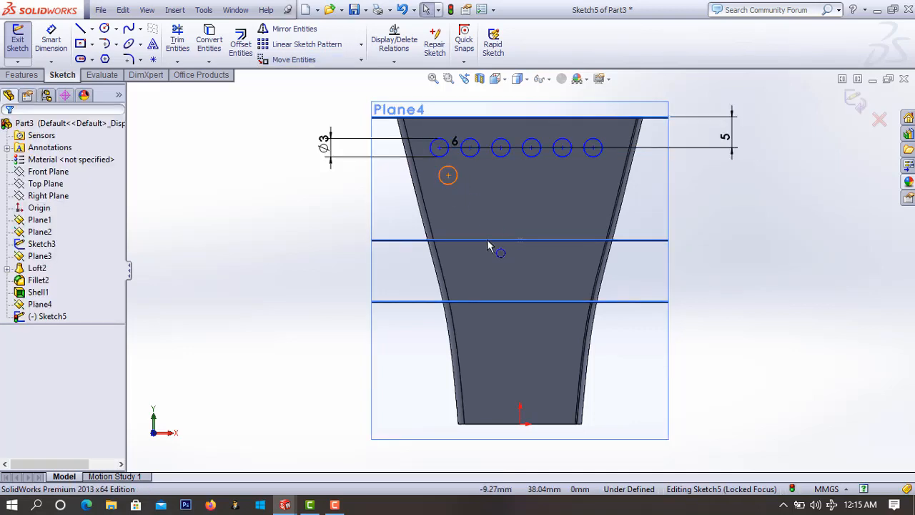
# Pattern the lower 3 mm circle linearly along the X-axis with 5 mm spacing and 5 instances
pyautogui.click(348, 47)
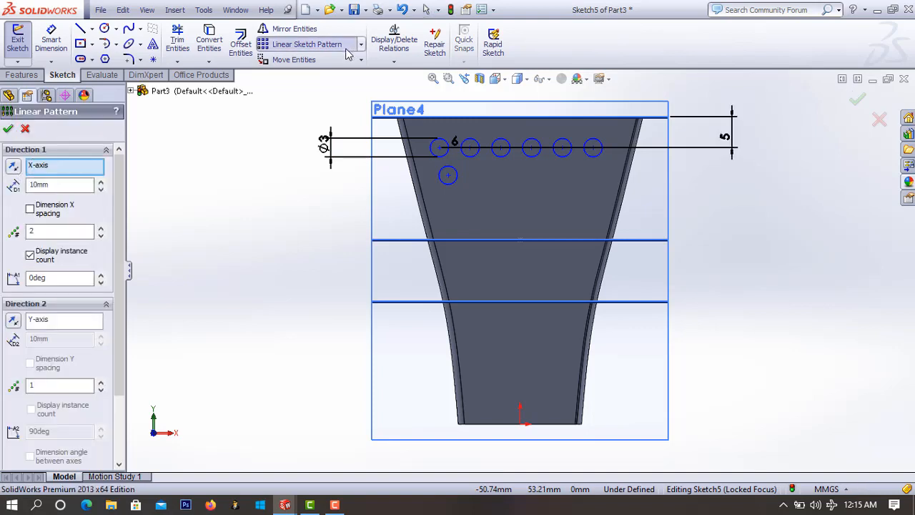
pyautogui.click(448, 185)
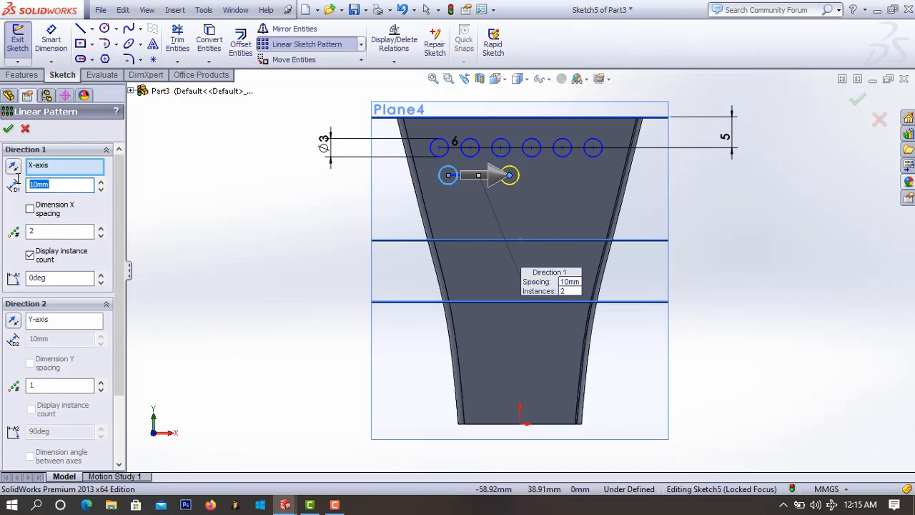
pyautogui.write('5')
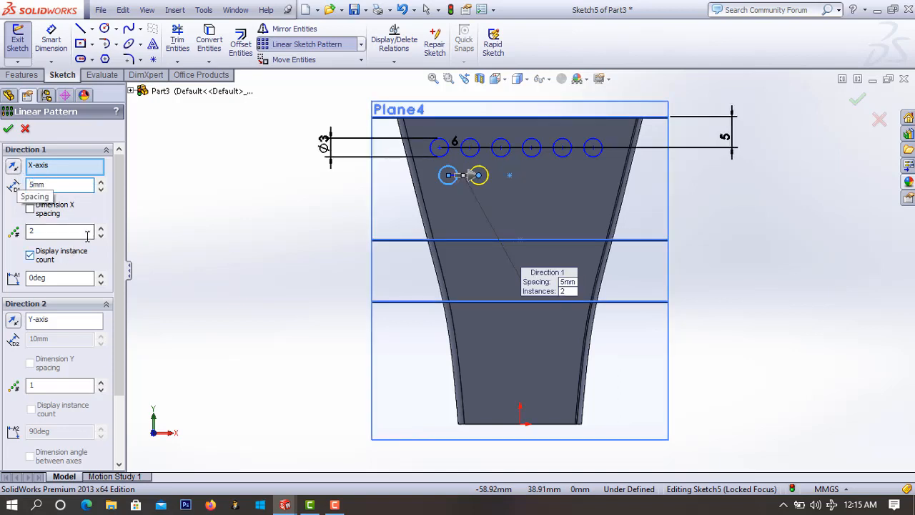
pyautogui.click(101, 230)
pyautogui.click(101, 231)
pyautogui.click(101, 230)
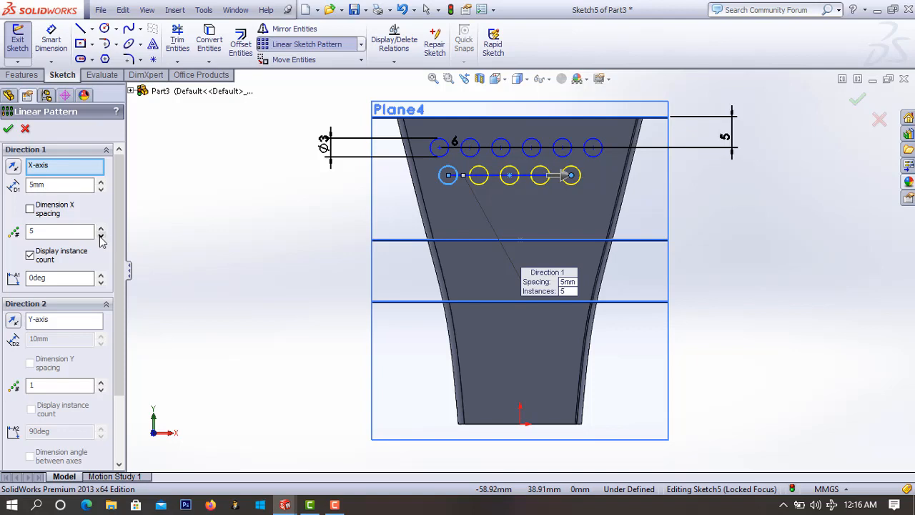
pyautogui.click(10, 128)
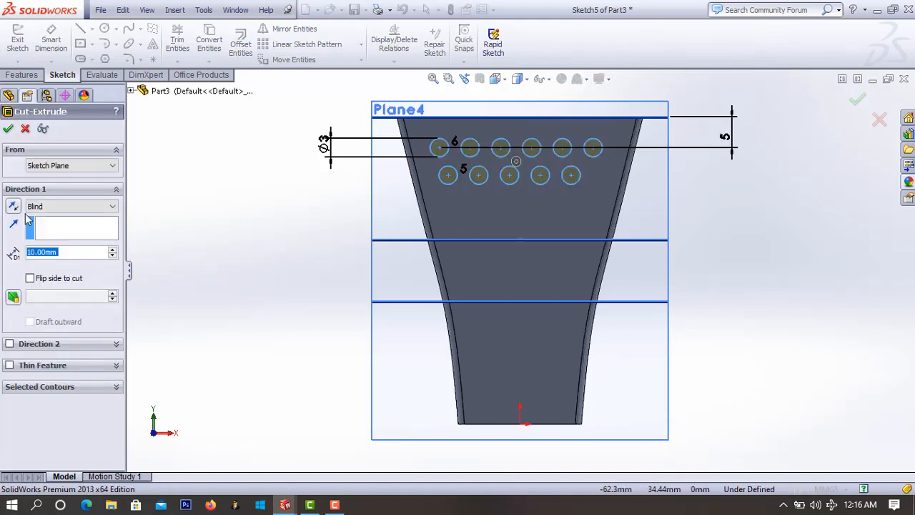
# Cut both rows of circles through the bin with a Through All end condition
pyautogui.click(44, 206)
pyautogui.click(45, 227)
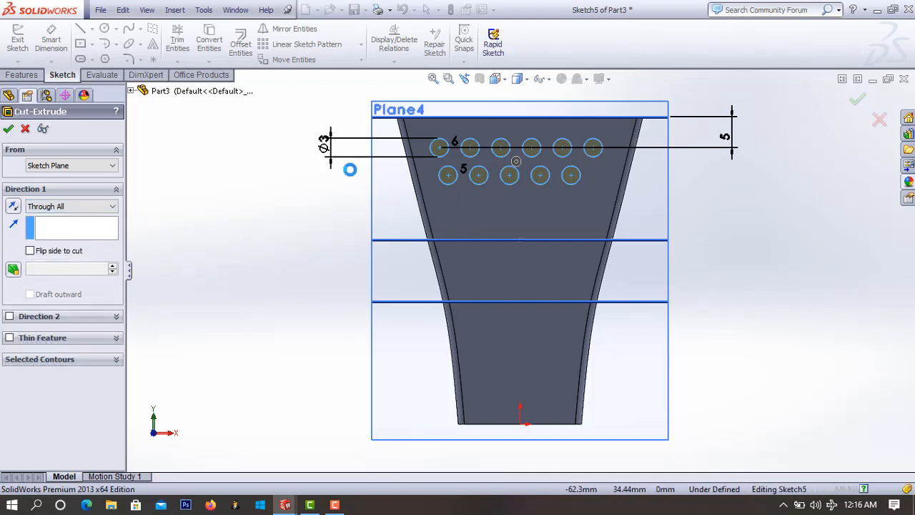
pyautogui.press('Return')
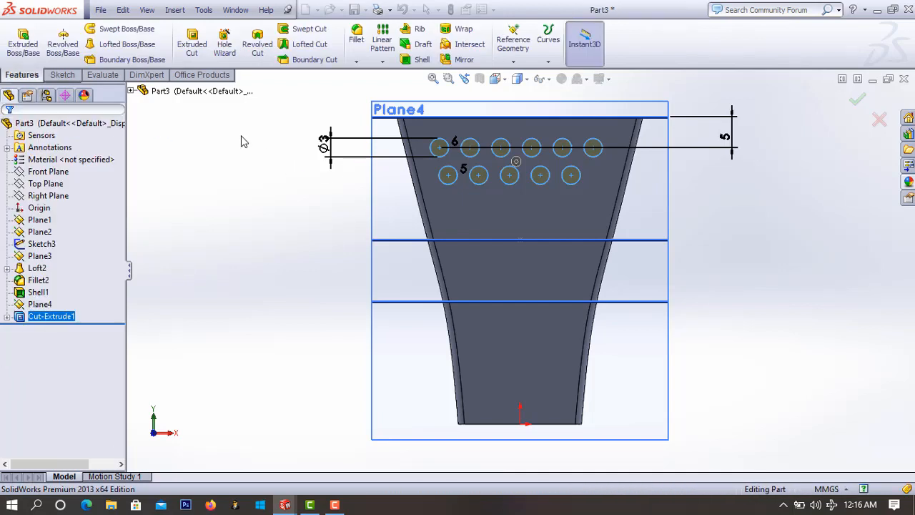
# Create a reference plane offset 20 mm from the Right Plane, beside the bin
pyautogui.moveTo(230, 151); pyautogui.dragTo(225, 233, button='middle')
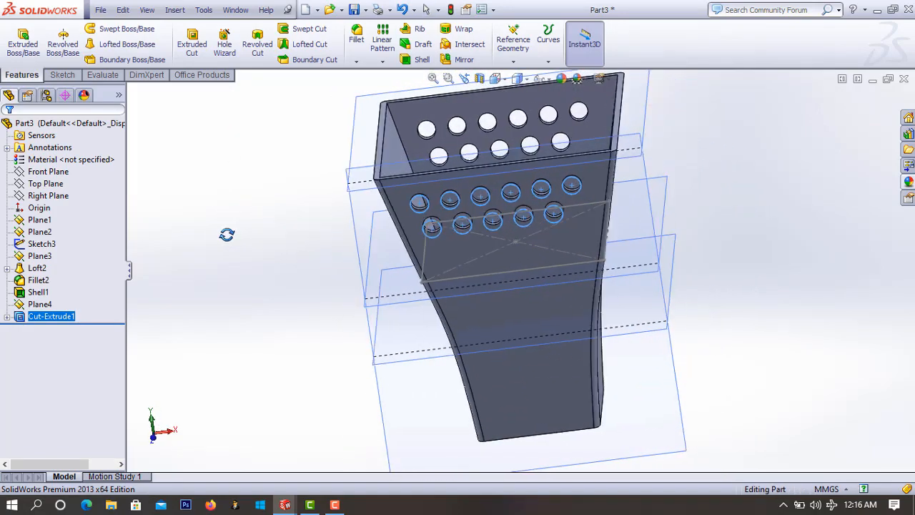
pyautogui.click(47, 195)
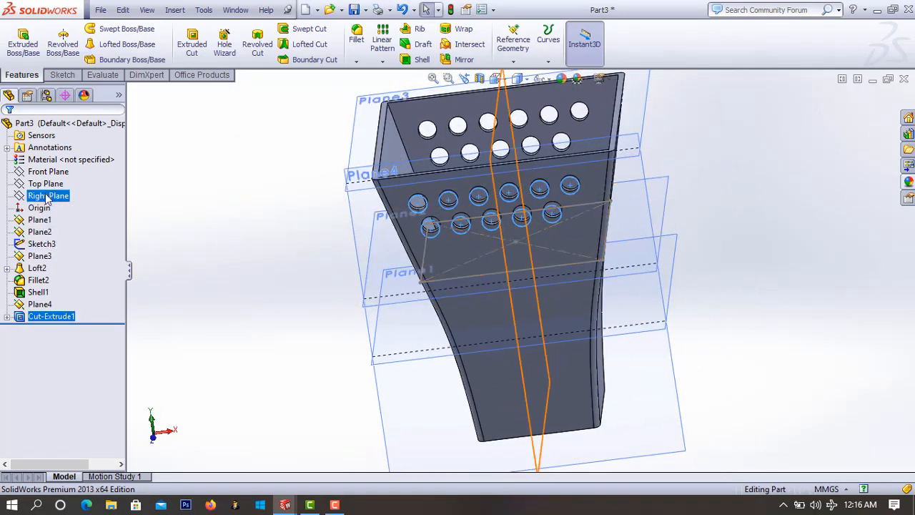
pyautogui.click(513, 65)
pyautogui.click(525, 71)
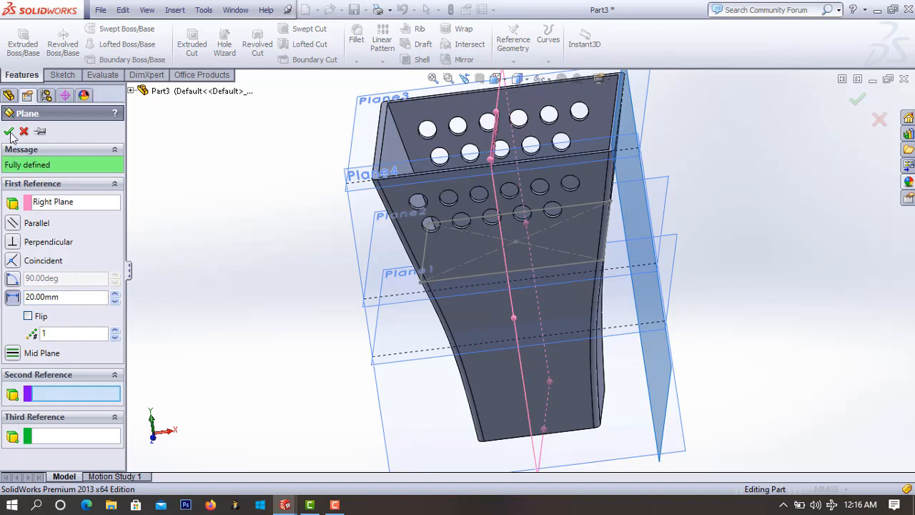
pyautogui.click(8, 131)
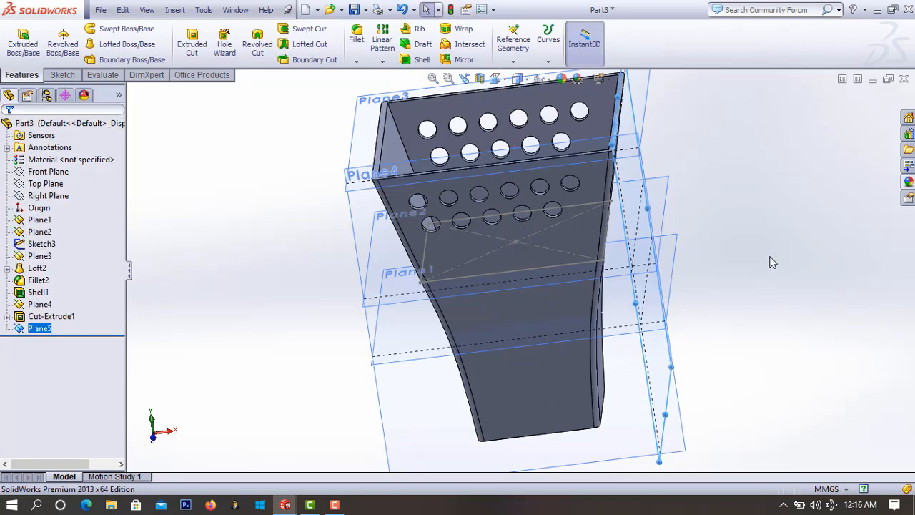
# Start an extruded cut sketch on the new plane and draw a horizontal centerpoint slot about 8.7 by 3.9 mm near the bin's top
pyautogui.hotkey('ctrl', '8')
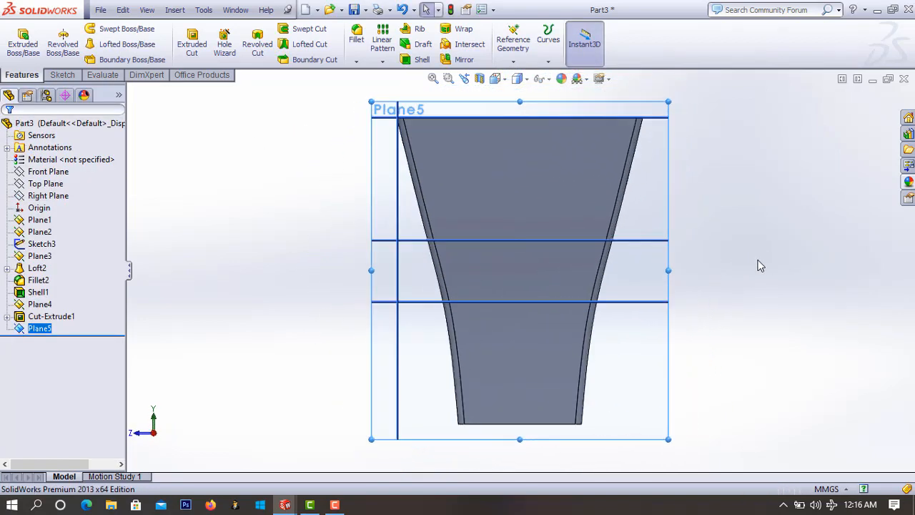
pyautogui.click(187, 50)
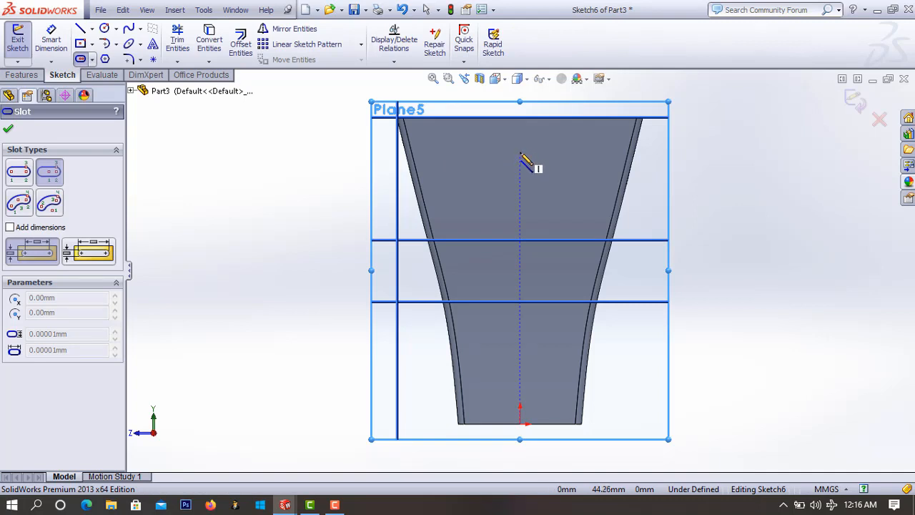
pyautogui.click(519, 151)
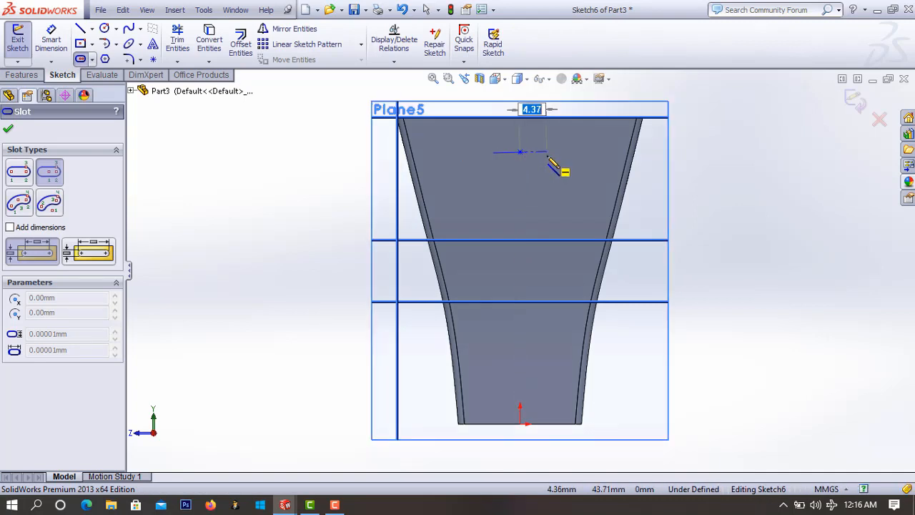
pyautogui.click(547, 153)
pyautogui.click(552, 164)
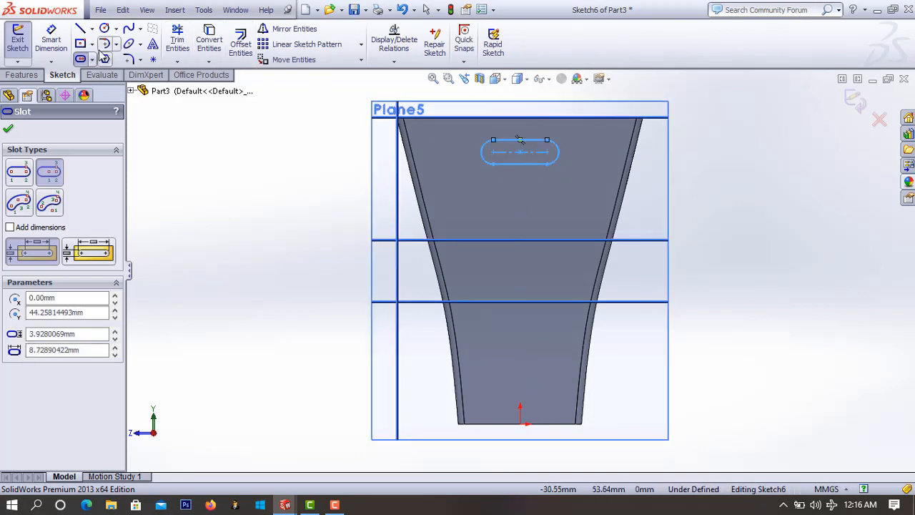
# Dimension the distance from the slot's centre point to its end-arc centre as 5 mm
pyautogui.click(57, 46)
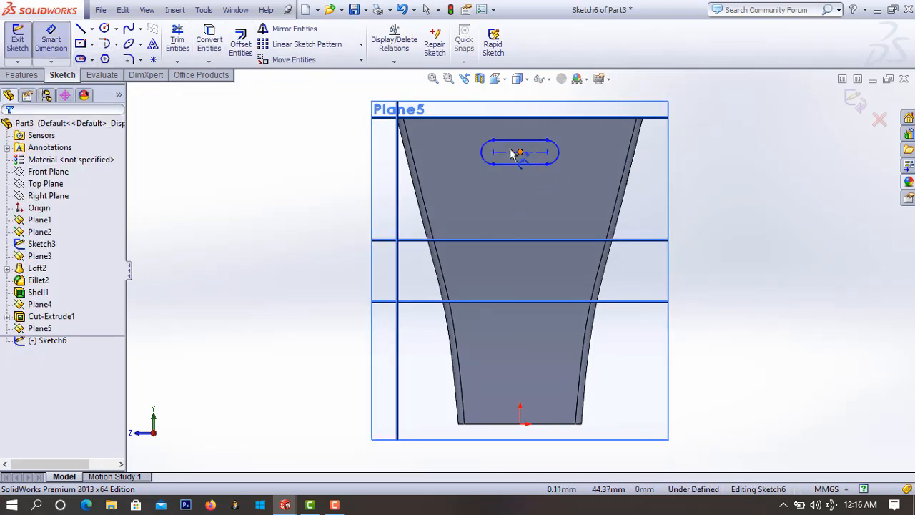
pyautogui.click(483, 156)
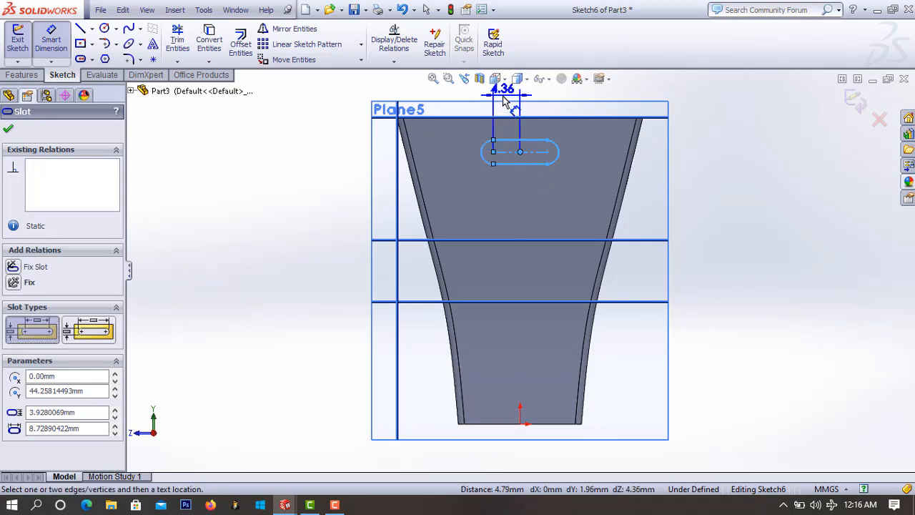
pyautogui.click(508, 93)
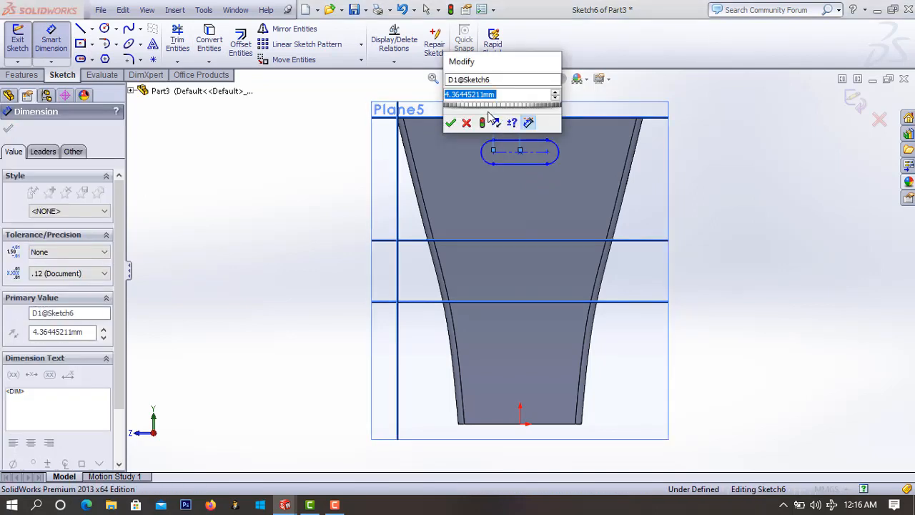
pyautogui.write('8')
pyautogui.press('Return')
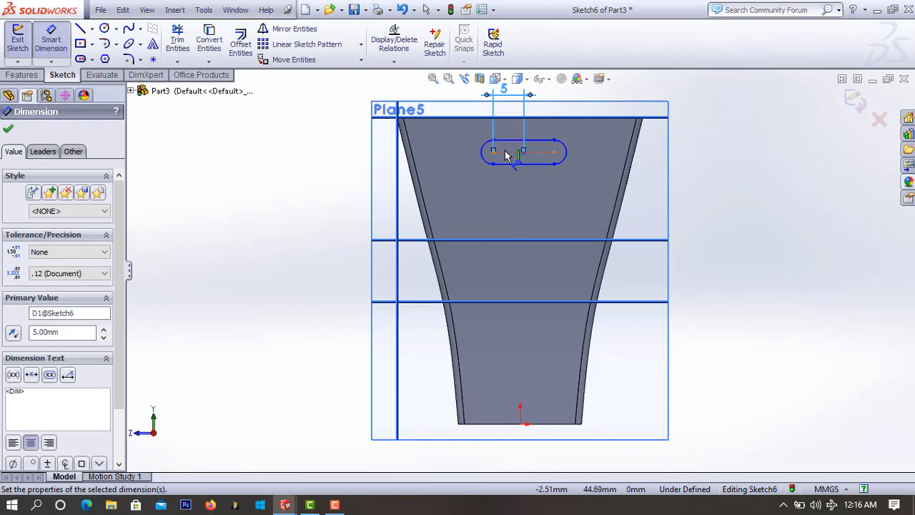
# Dimension the slot's width between its two straight edges as 4 mm
pyautogui.click(512, 151)
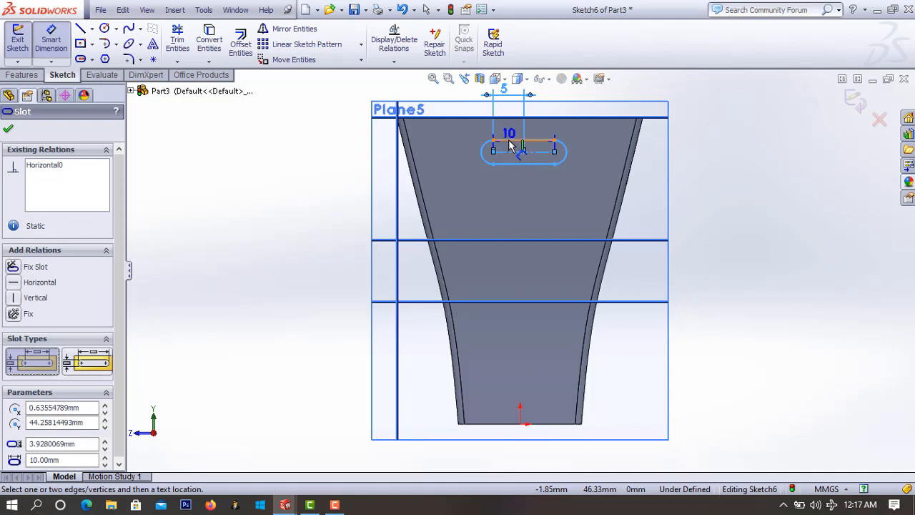
pyautogui.click(509, 140)
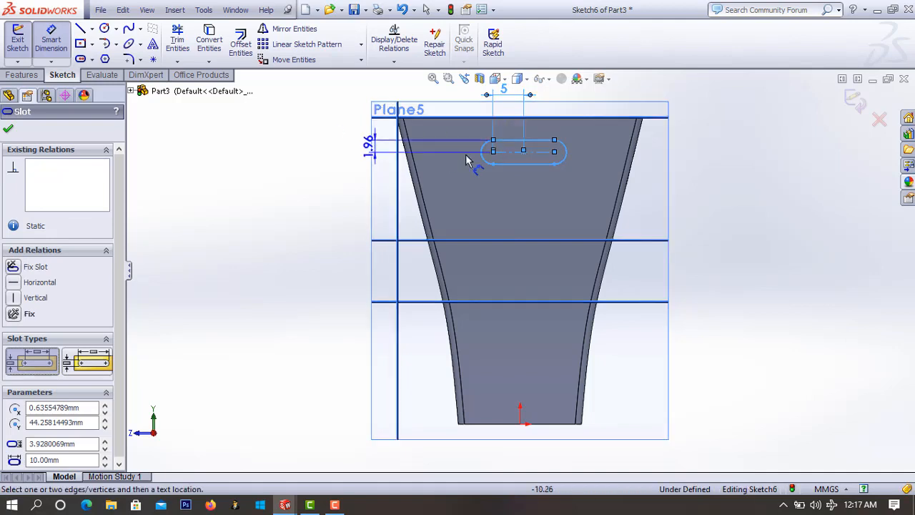
pyautogui.click(333, 153)
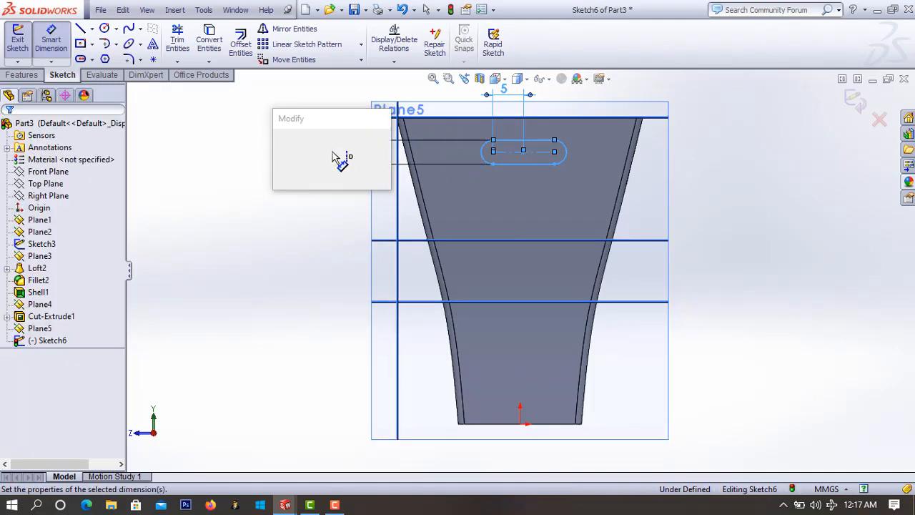
pyautogui.write('4')
pyautogui.press('Return')
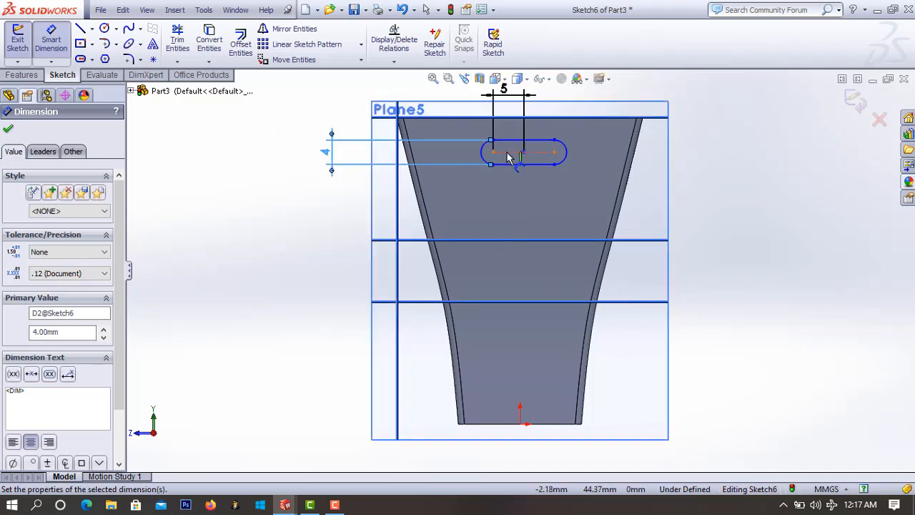
# Set the slot's centreline 6 mm below the bin's top edge plane
pyautogui.click(506, 156)
pyautogui.click(513, 118)
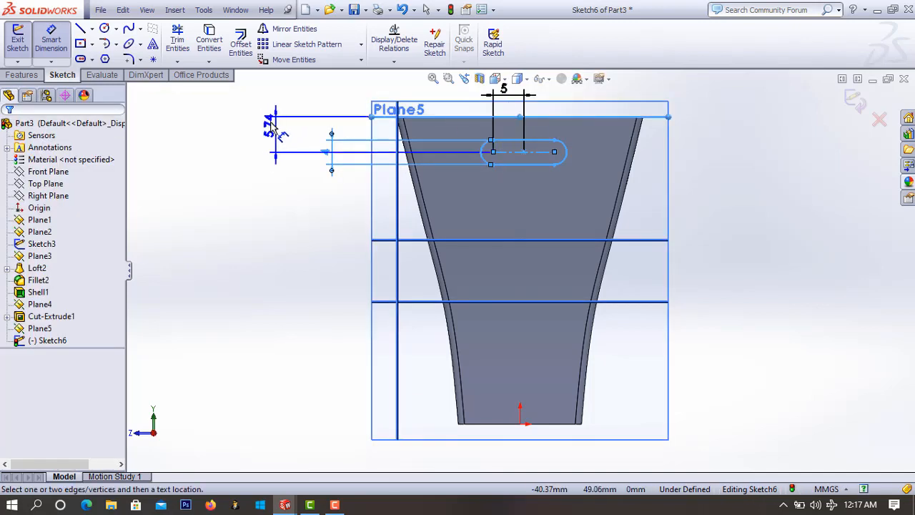
pyautogui.click(272, 136)
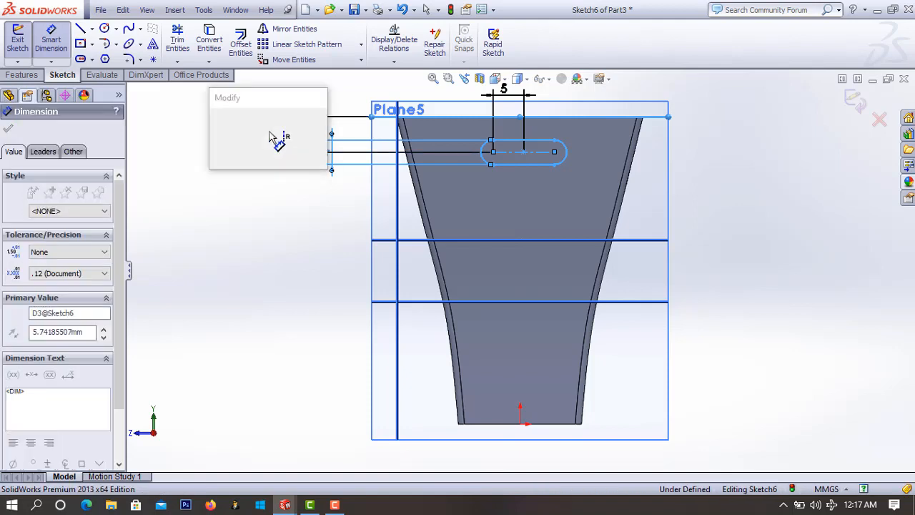
pyautogui.write('6')
pyautogui.press('Return')
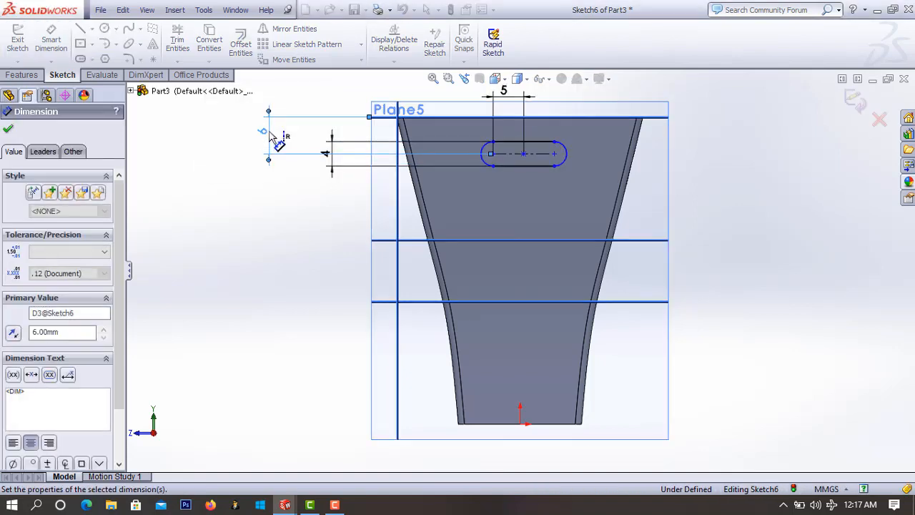
# Finish the slot sketch and cut it through the bin with a Through All end condition
pyautogui.click(857, 102)
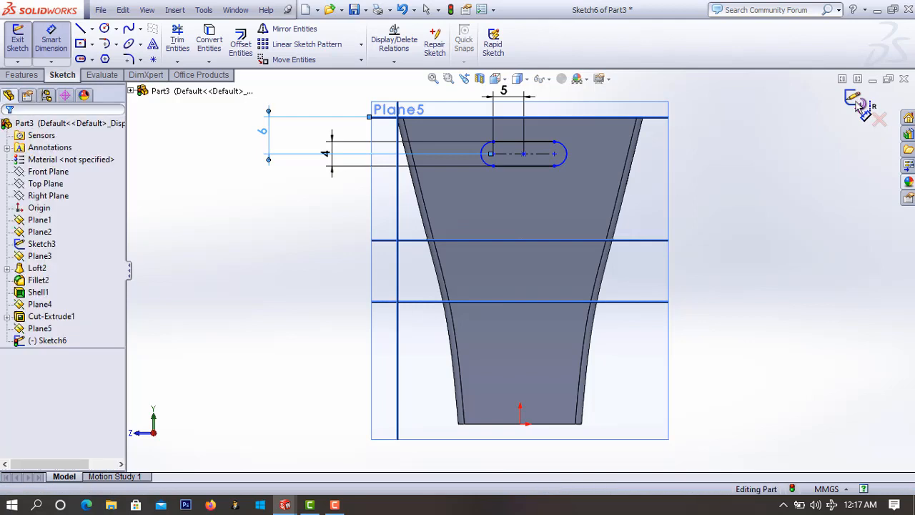
pyautogui.click(857, 102)
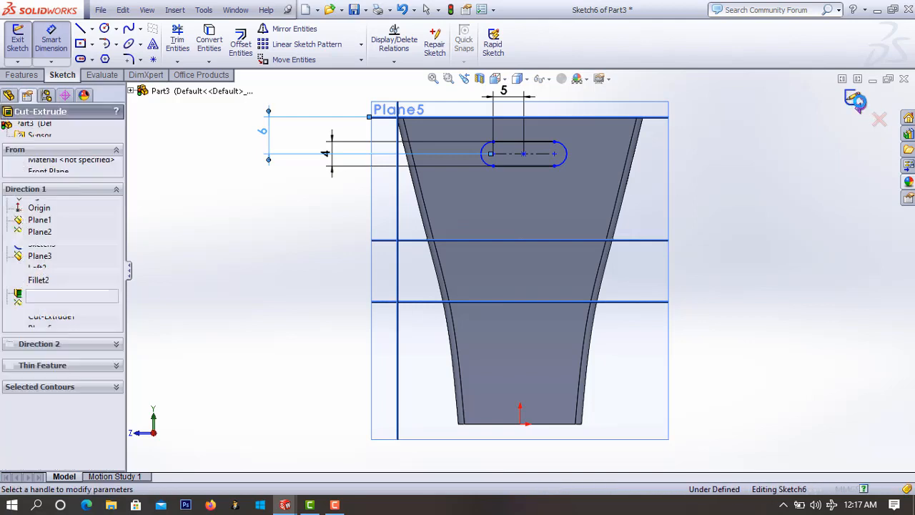
pyautogui.click(79, 206)
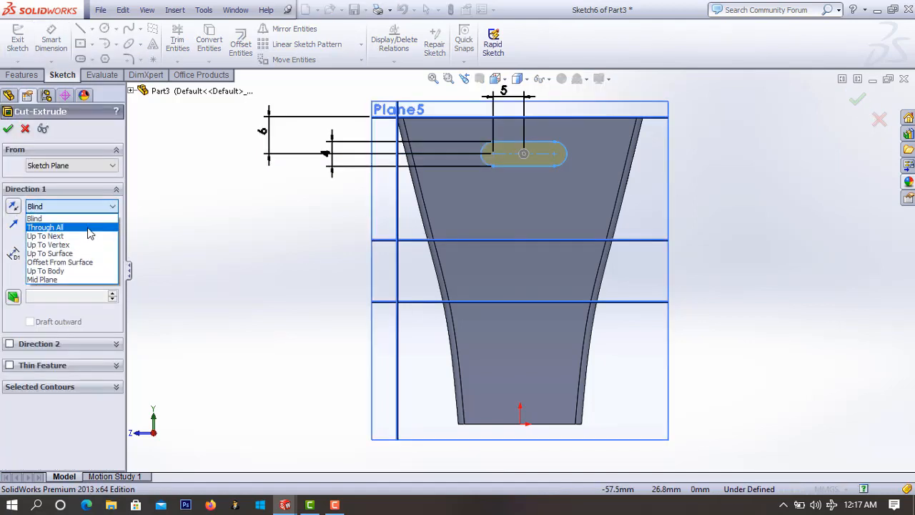
pyautogui.click(89, 227)
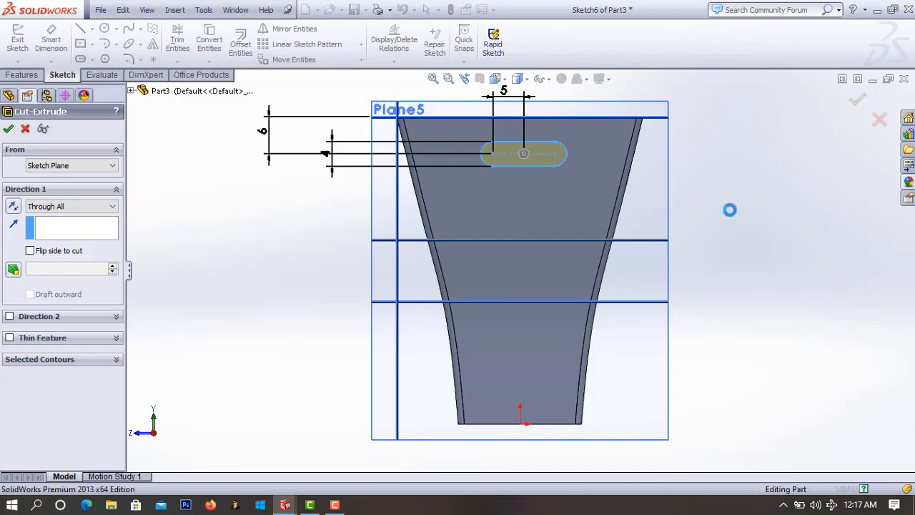
pyautogui.press('Return')
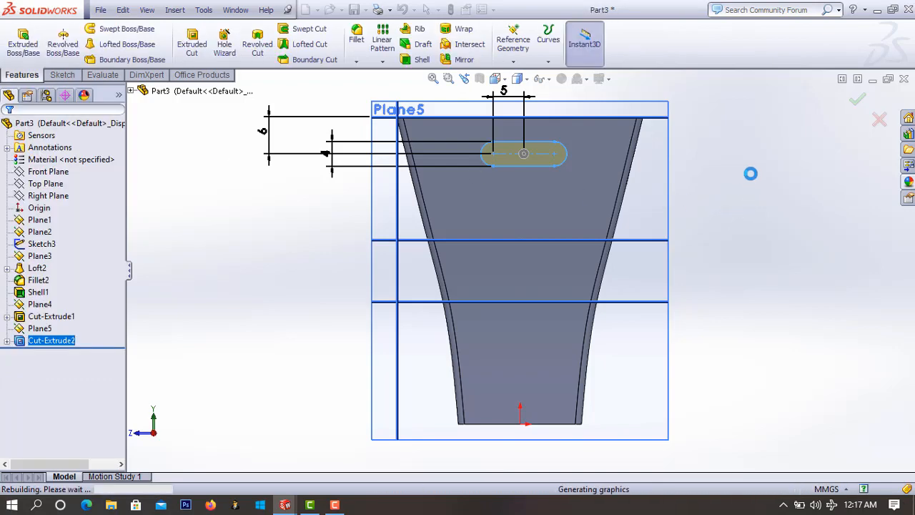
# Start a constant-radius fillet and select the four straight outer edges of the bin's top rim
pyautogui.moveTo(768, 135); pyautogui.dragTo(725, 231, button='middle')
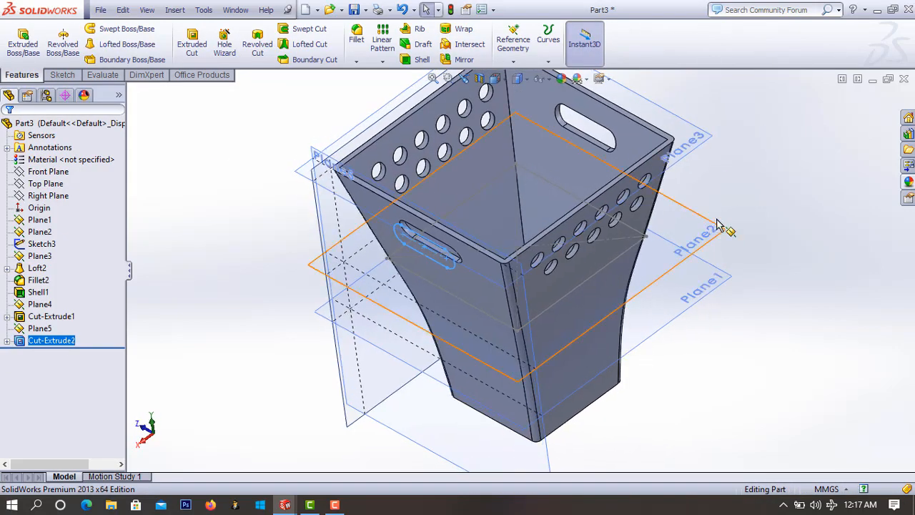
pyautogui.click(353, 42)
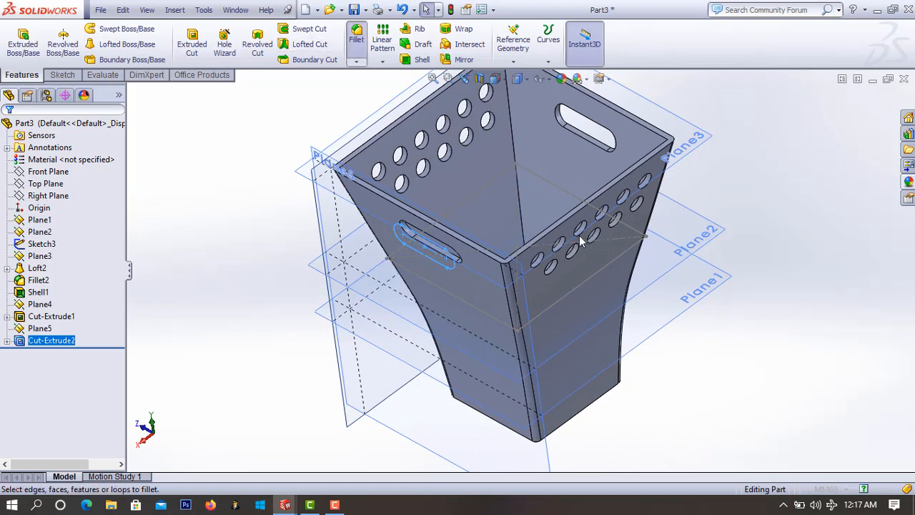
pyautogui.scroll(-3, 581, 225)
pyautogui.click(580, 216)
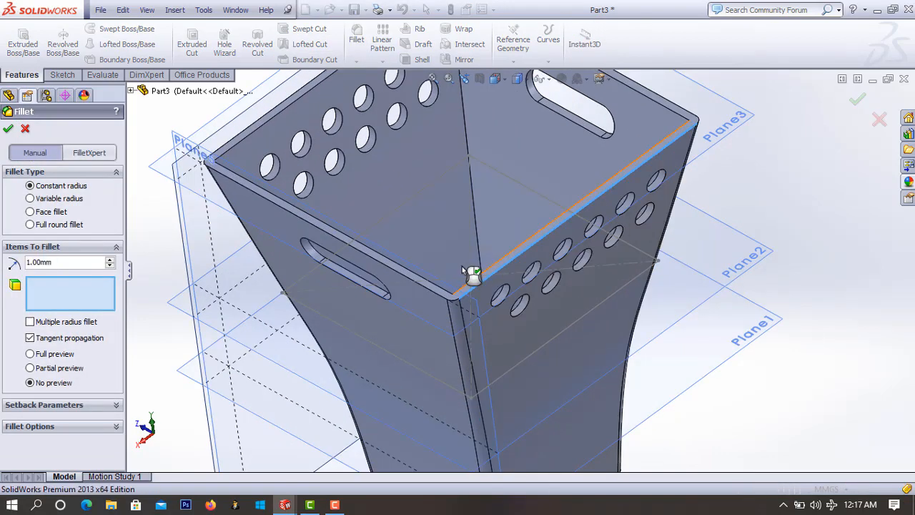
pyautogui.click(424, 291)
pyautogui.scroll(3, 522, 270)
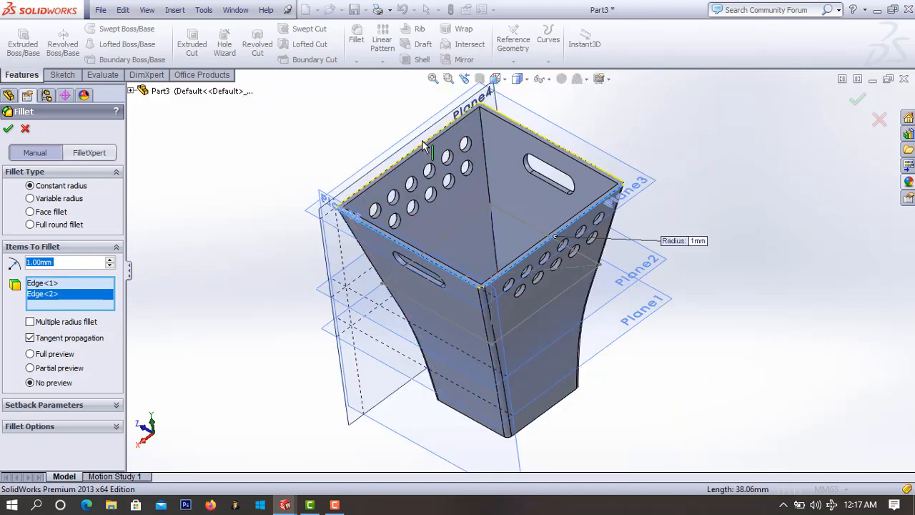
pyautogui.click(422, 147)
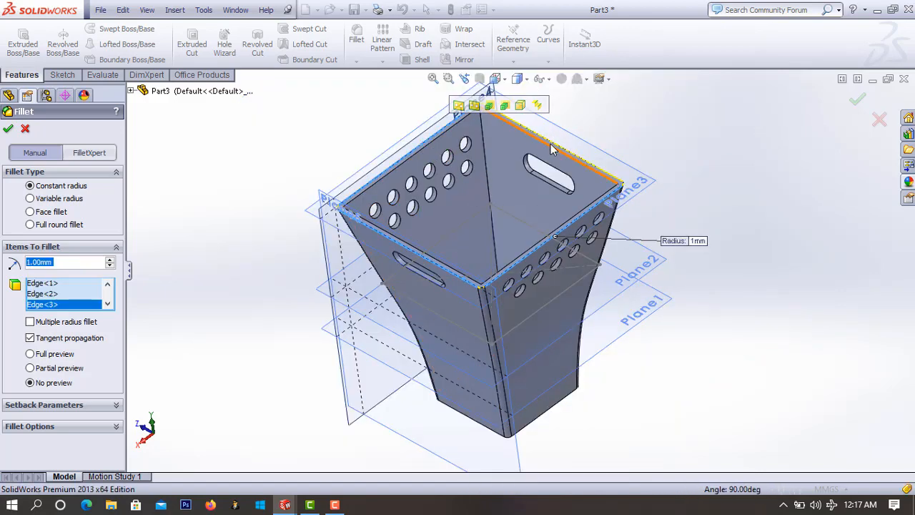
pyautogui.click(554, 148)
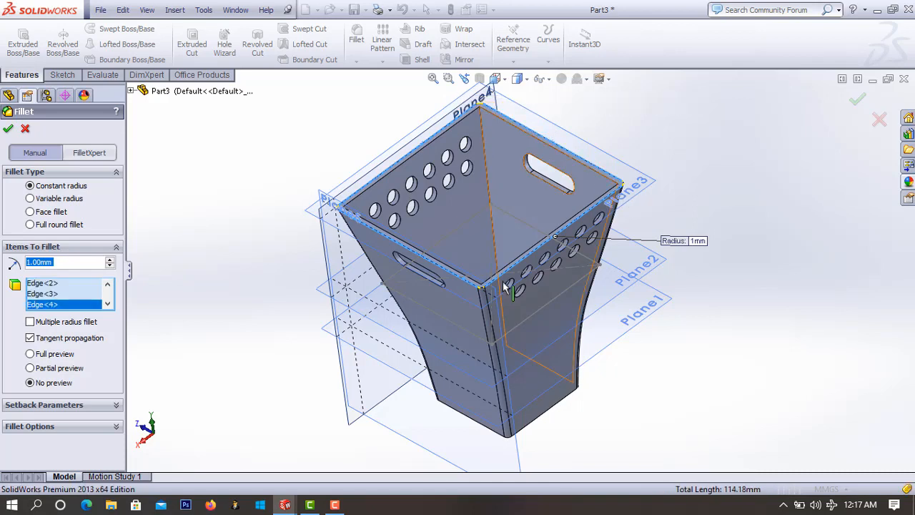
# Add the four short corner edges of the outer rim to the fillet selection
pyautogui.click(483, 292)
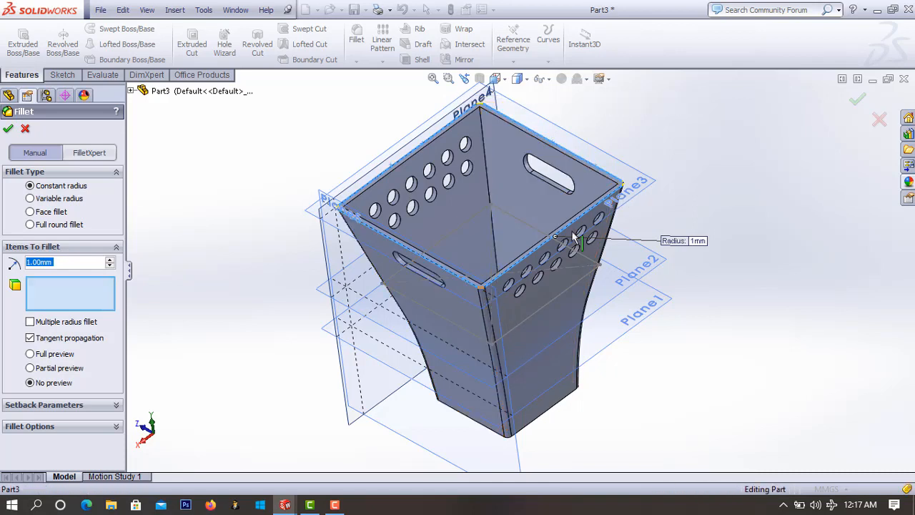
pyautogui.click(623, 188)
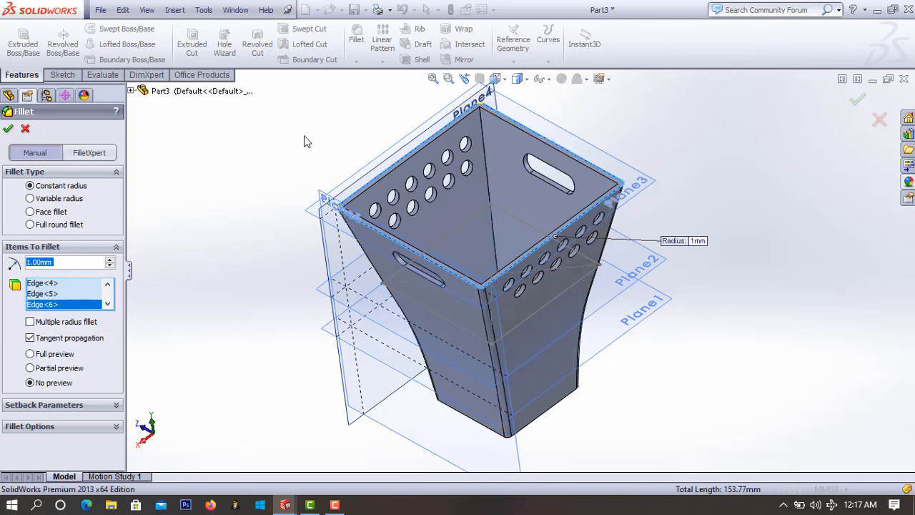
pyautogui.moveTo(306, 138); pyautogui.dragTo(394, 204, button='middle')
pyautogui.scroll(-3, 576, 286)
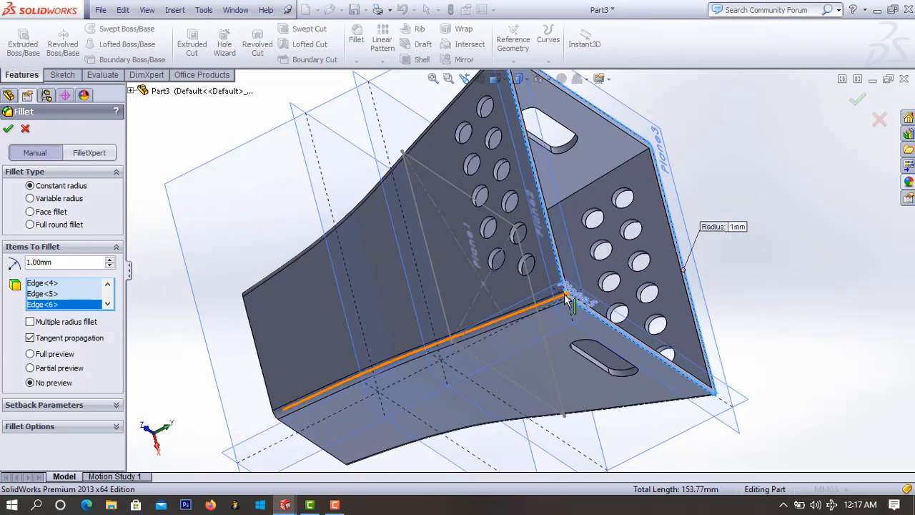
pyautogui.click(527, 118)
pyautogui.scroll(3, 526, 120)
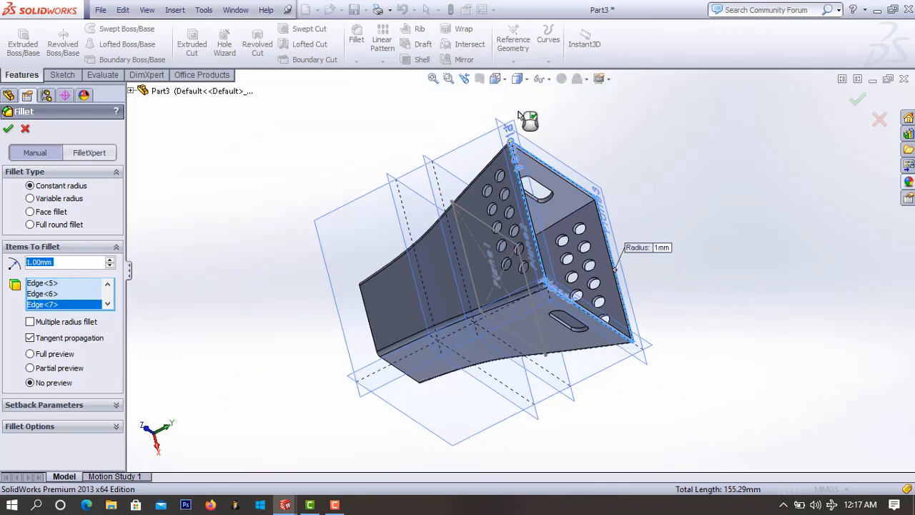
pyautogui.scroll(-2, 525, 129)
pyautogui.moveTo(525, 129); pyautogui.dragTo(536, 219, button='middle')
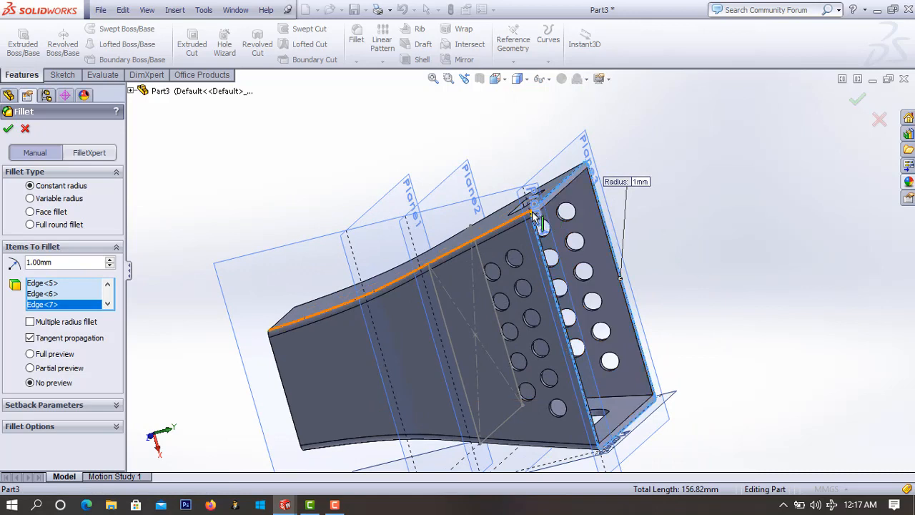
pyautogui.click(532, 218)
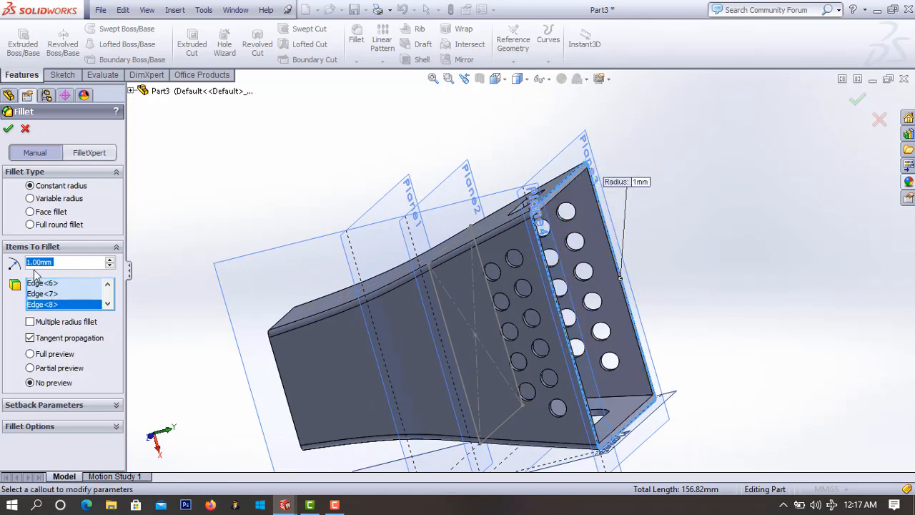
# Try the rim fillet with a 1 mm radius, then set the radius to 0.5 mm and apply it
pyautogui.click(8, 129)
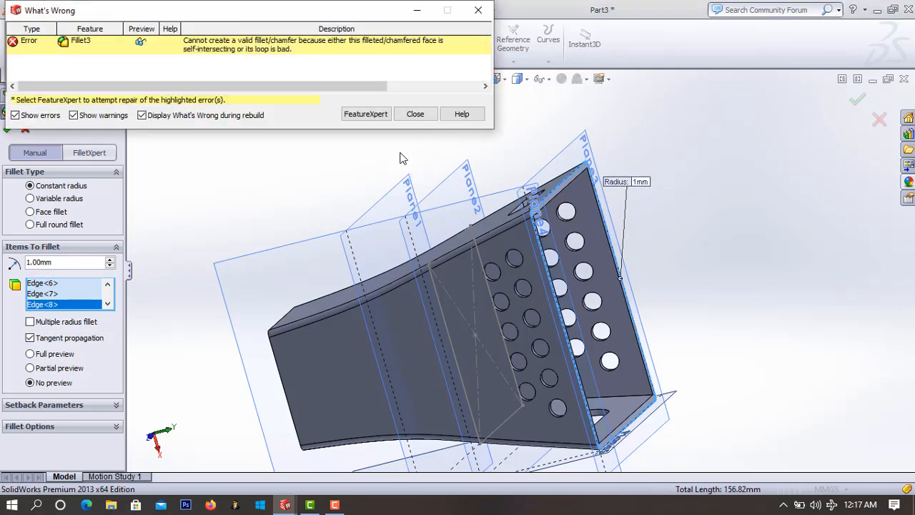
pyautogui.click(415, 114)
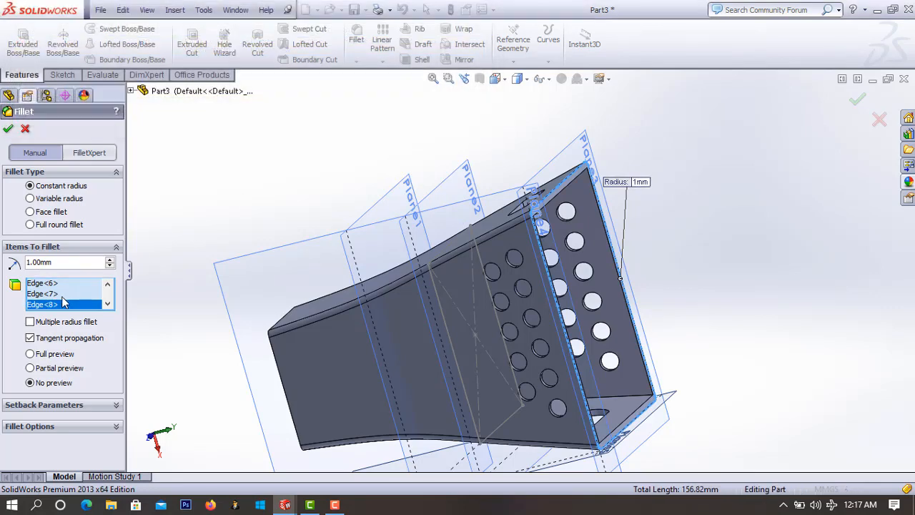
pyautogui.write('0.5')
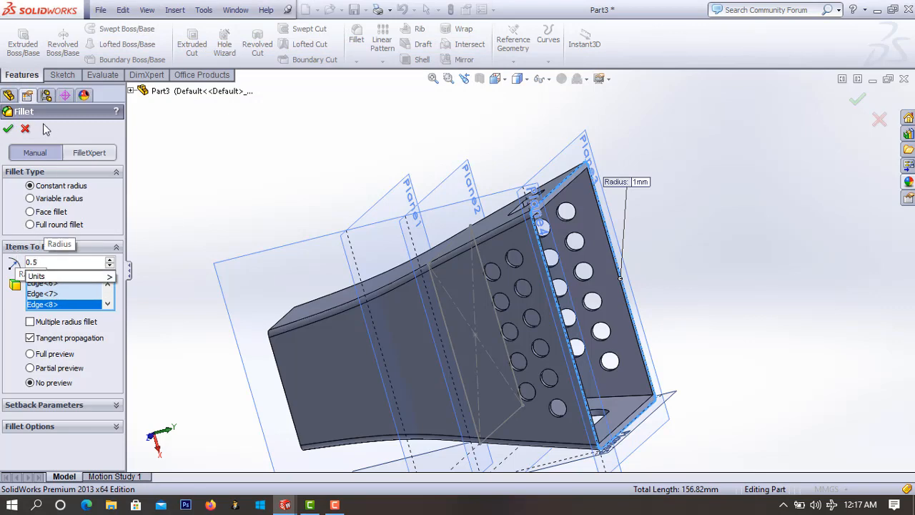
pyautogui.click(6, 131)
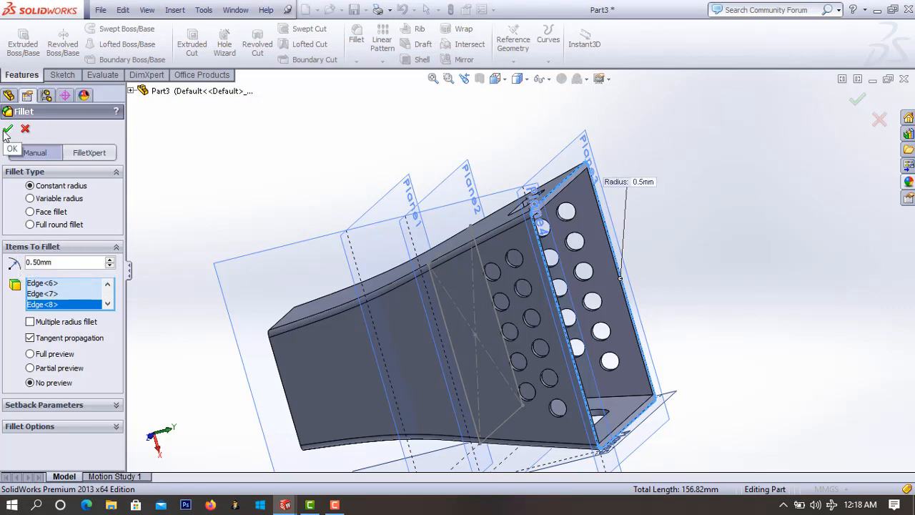
pyautogui.click(7, 131)
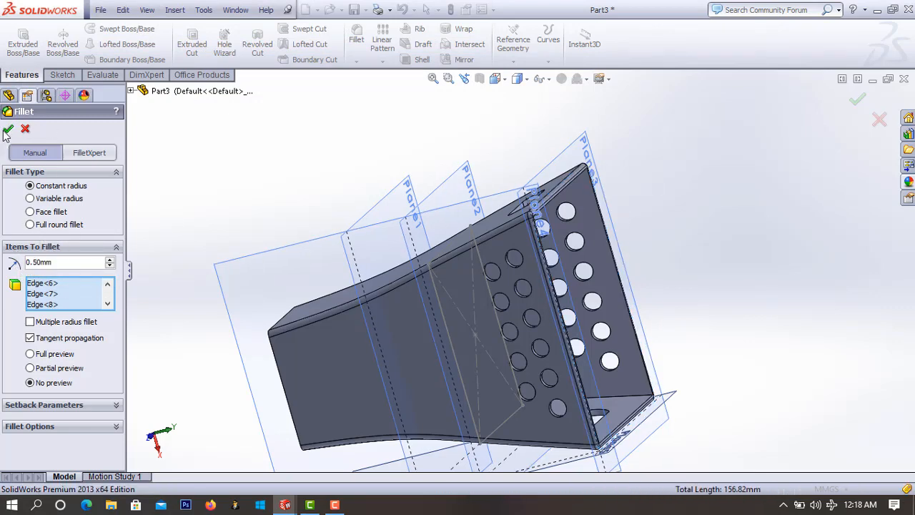
# Edit the appearance of the rim fillet and choose large spark erosion plastic blue from the Plastic appearances
pyautogui.moveTo(682, 255); pyautogui.dragTo(662, 268, button='middle')
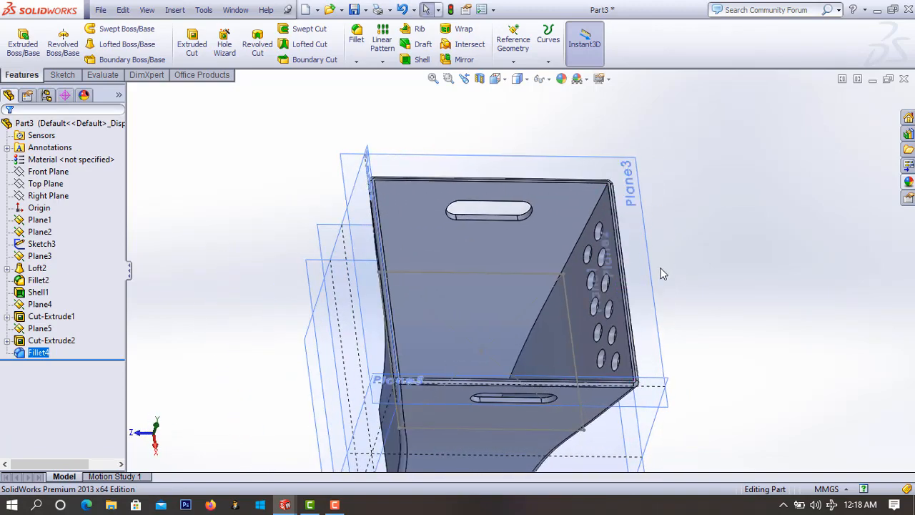
pyautogui.scroll(-2, 656, 272)
pyautogui.scroll(3, 614, 264)
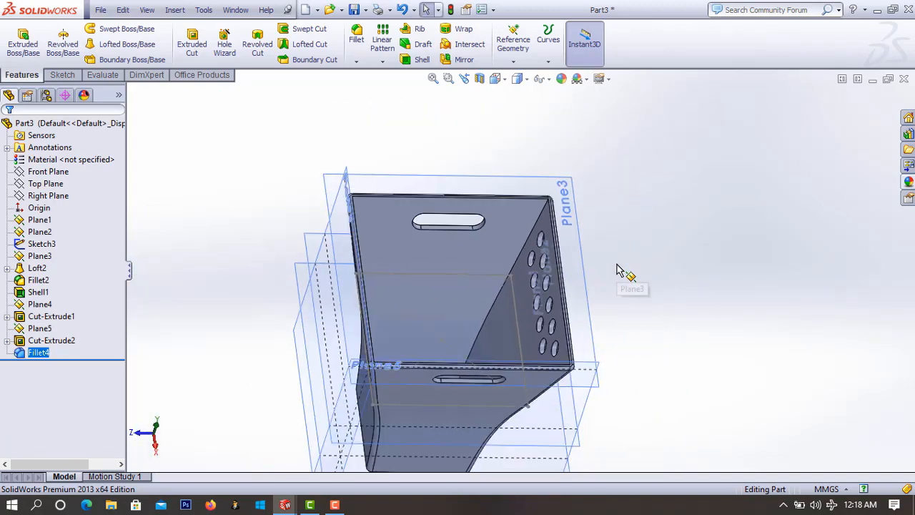
pyautogui.click(561, 78)
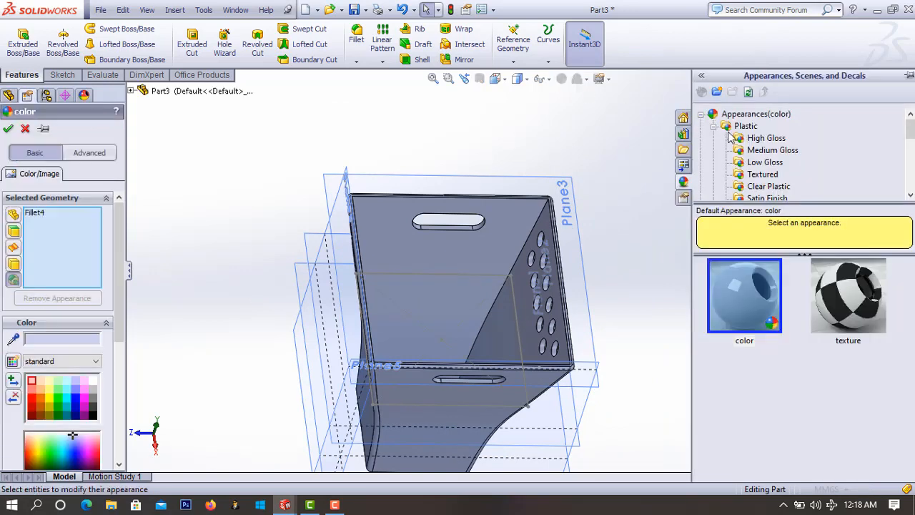
pyautogui.click(745, 127)
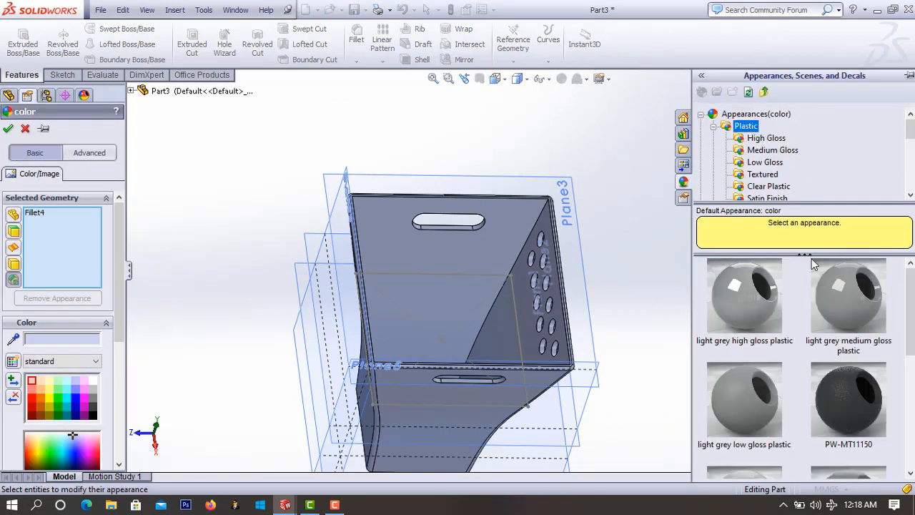
pyautogui.scroll(-4, 812, 265)
pyautogui.click(743, 322)
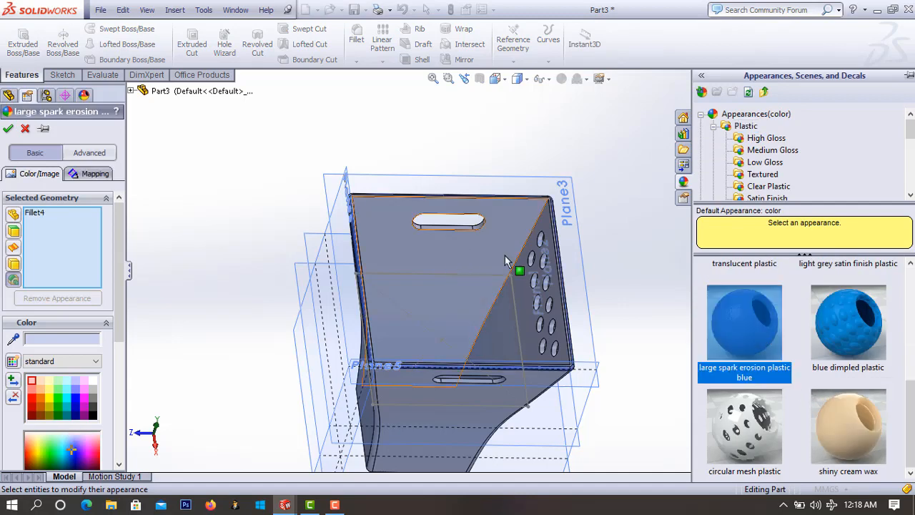
# Extend the appearance to the shell, the hole cuts, the slot cut, the loft and the bin's vertical corner fillets
pyautogui.click(504, 261)
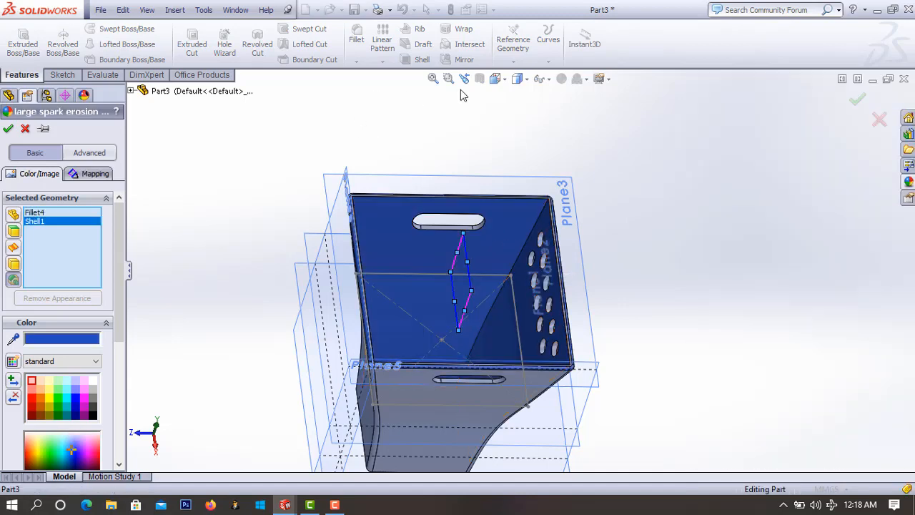
pyautogui.click(530, 256)
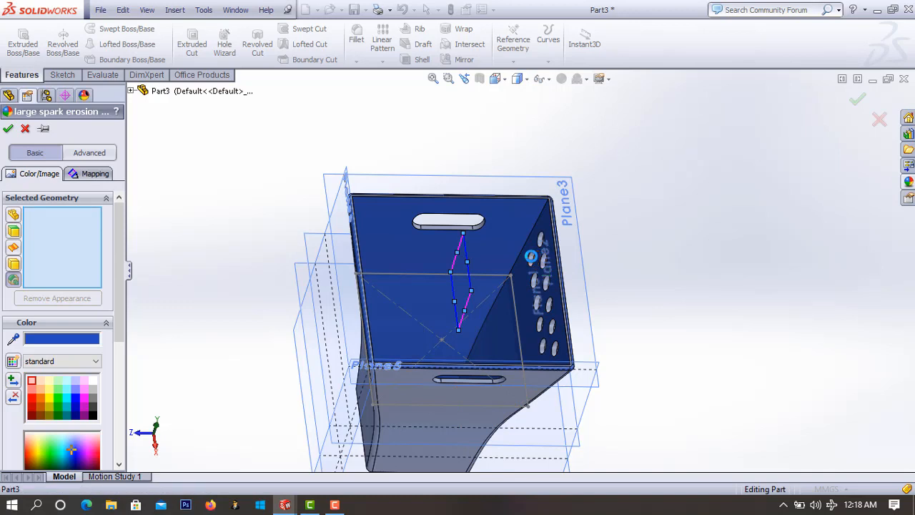
pyautogui.click(433, 227)
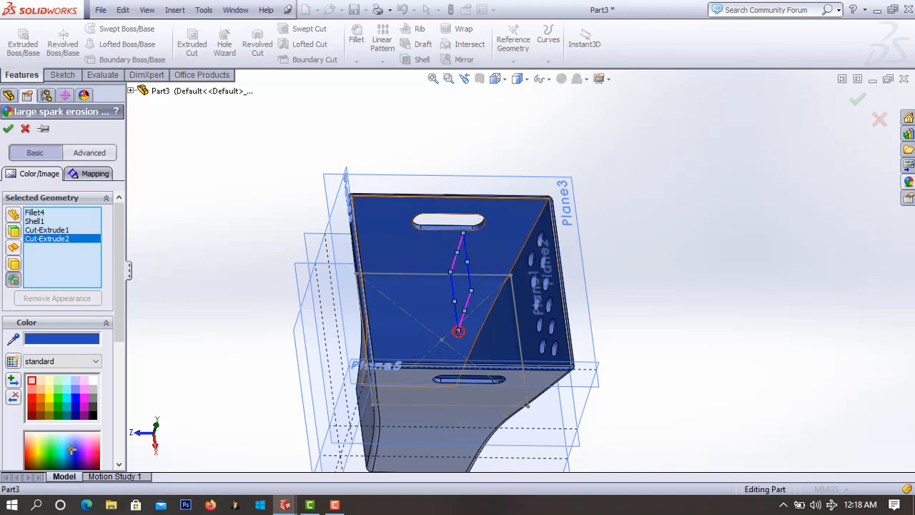
pyautogui.click(453, 421)
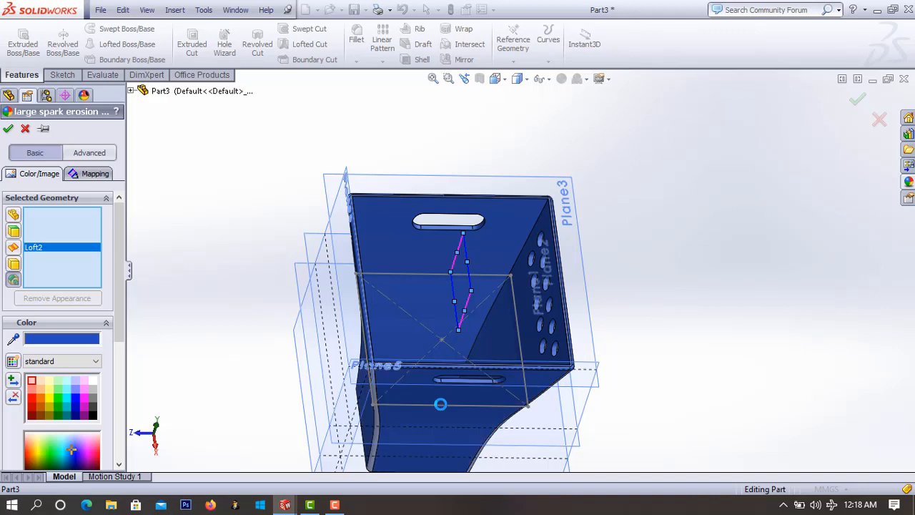
pyautogui.click(372, 389)
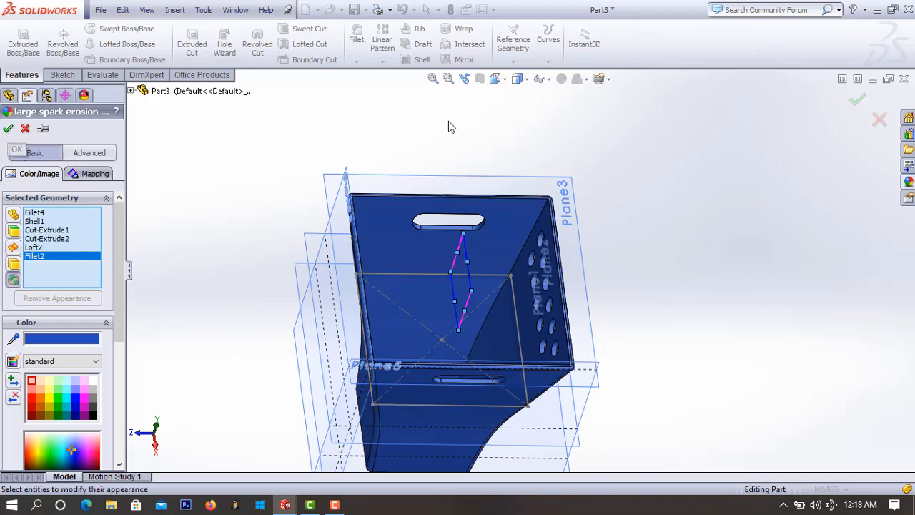
# Hide all reference planes in the graphics view
pyautogui.click(542, 79)
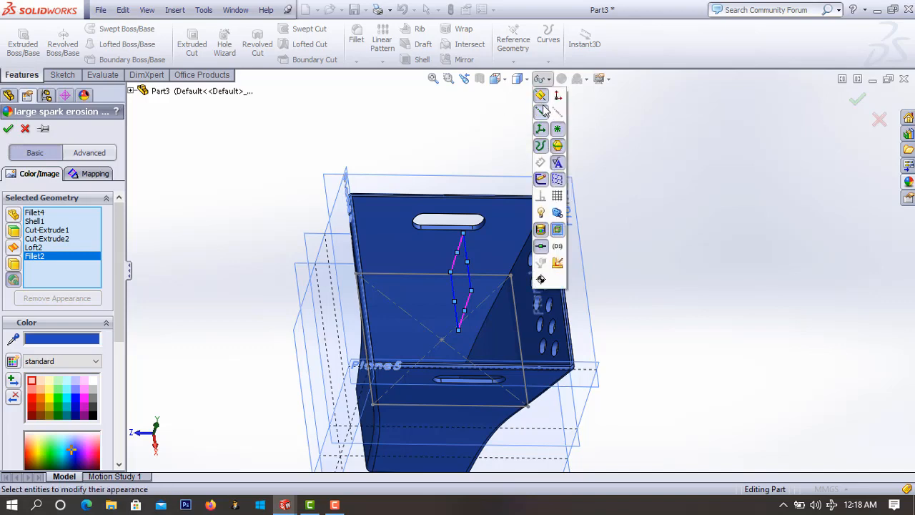
pyautogui.click(541, 112)
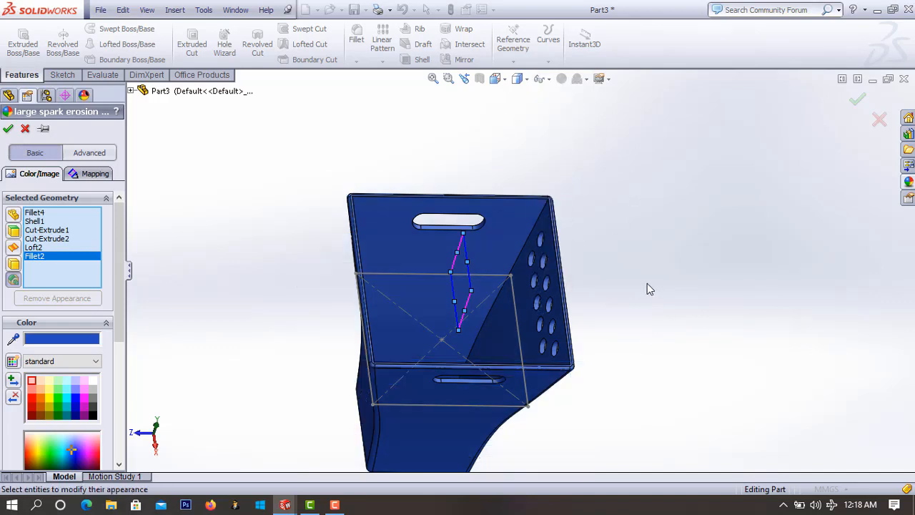
pyautogui.moveTo(662, 344); pyautogui.dragTo(584, 435, button='middle')
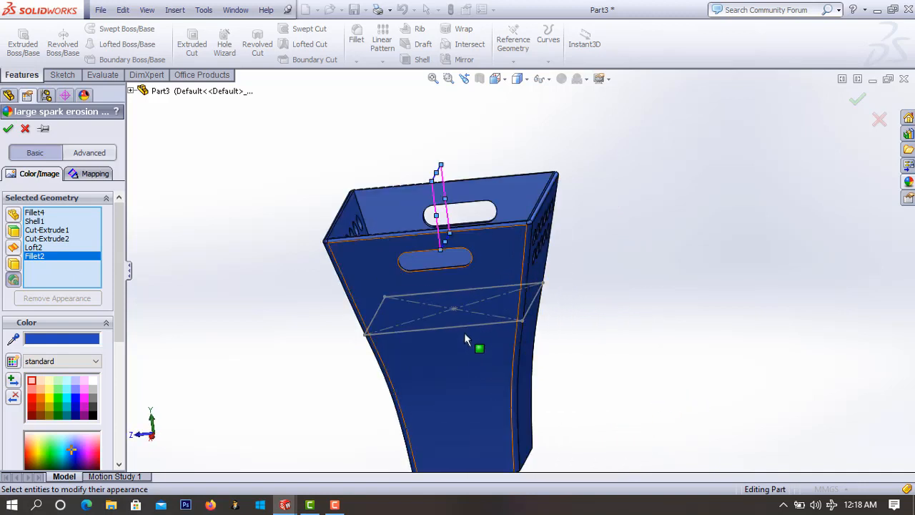
# Try yellow and dark teal for the bin's appearance, then set its colour to bright cyan and apply it
pyautogui.click(51, 402)
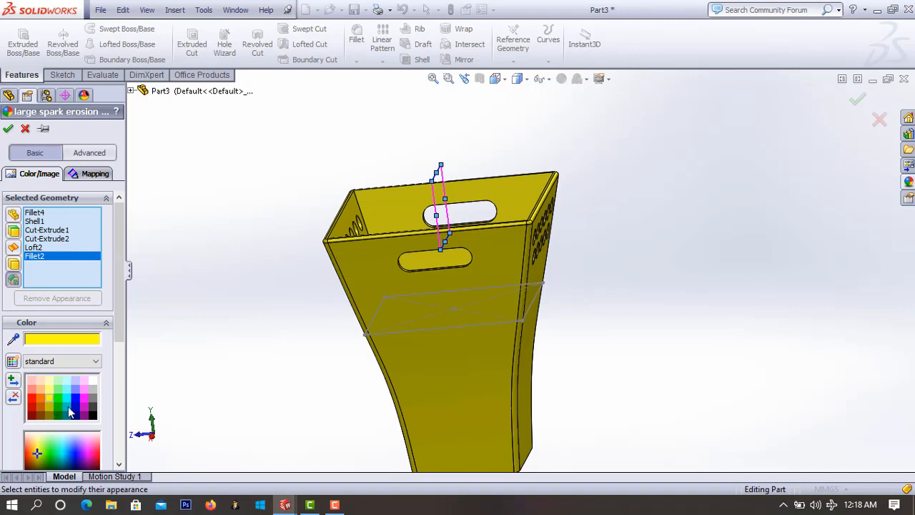
pyautogui.click(68, 407)
pyautogui.click(67, 398)
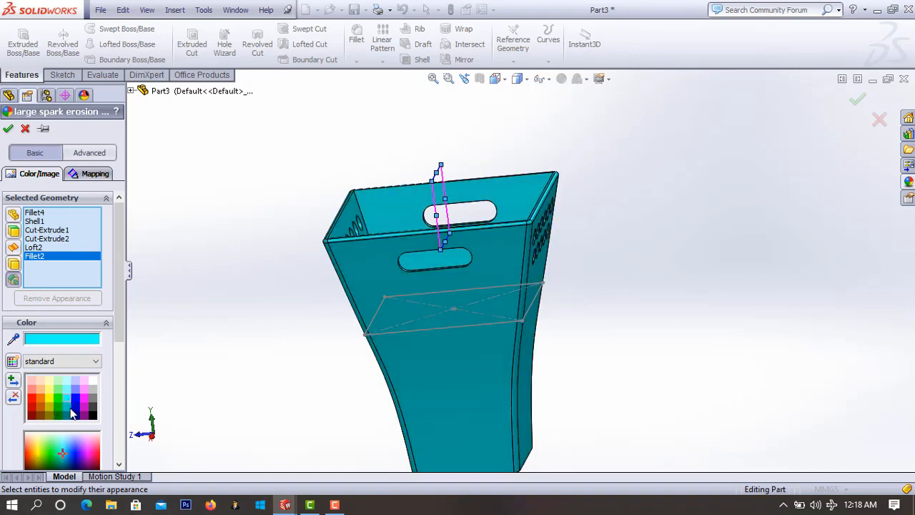
pyautogui.click(8, 128)
# Switch the display style to Shaded without edges and inspect the bin's hole and handle sides
pyautogui.moveTo(645, 300); pyautogui.dragTo(543, 336, button='middle')
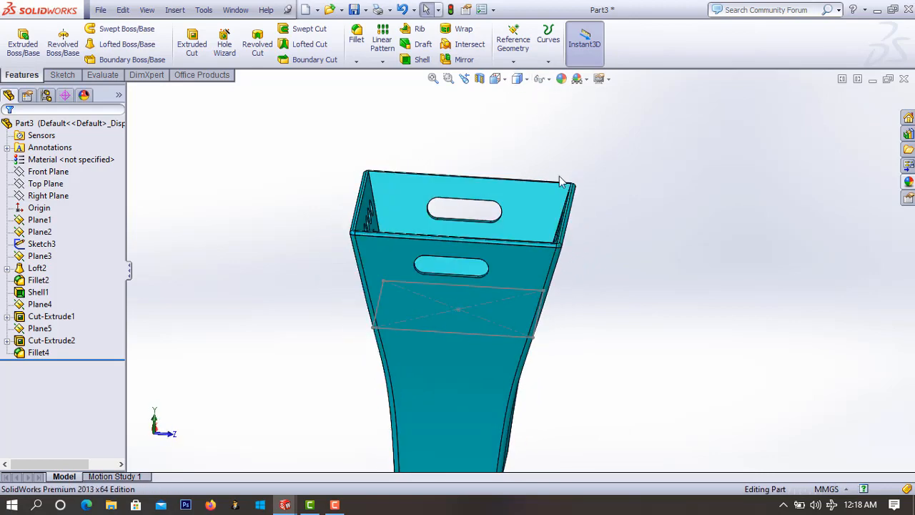
pyautogui.click(519, 79)
pyautogui.click(517, 110)
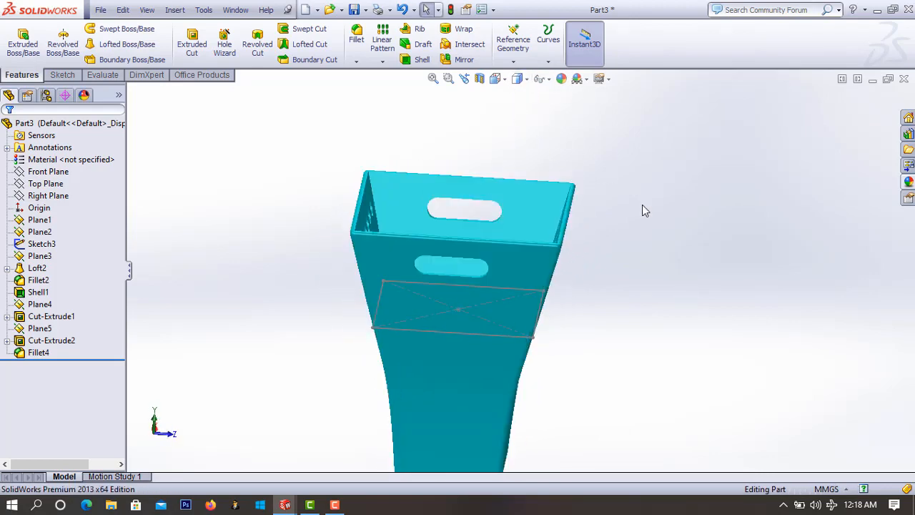
pyautogui.moveTo(649, 254); pyautogui.dragTo(433, 347, button='middle')
pyautogui.scroll(-2, 622, 333)
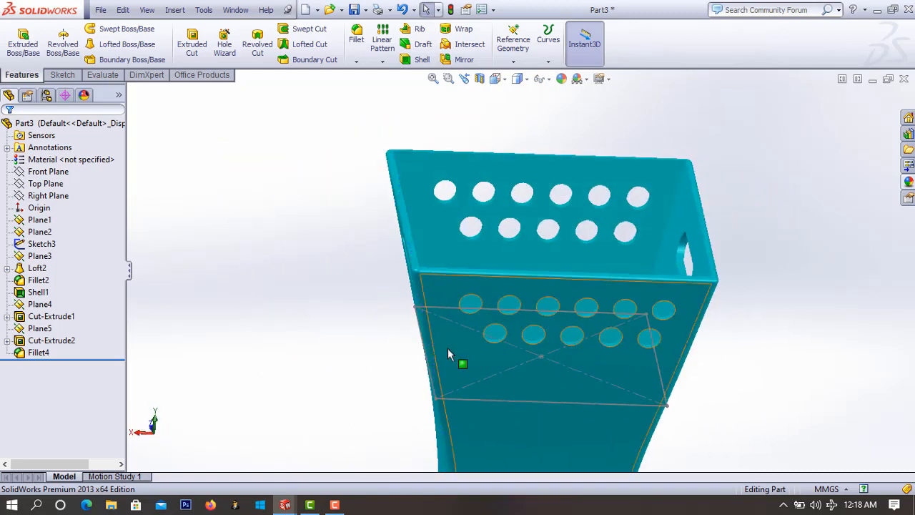
# Inspect the bin's open rim, hole rows and slotted handles in the Left view, and set the model to the Isometric view
pyautogui.scroll(4, 449, 352)
pyautogui.scroll(-3, 592, 352)
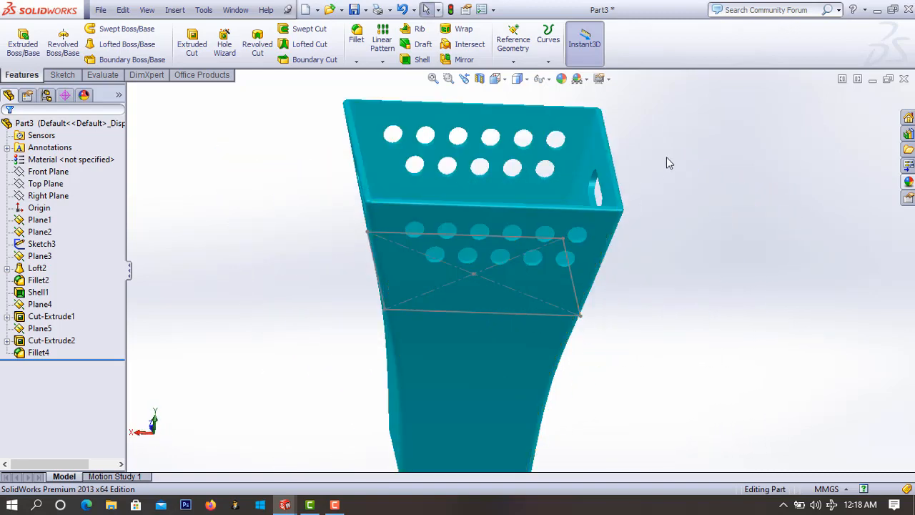
pyautogui.moveTo(666, 159); pyautogui.dragTo(671, 184, button='middle')
pyautogui.scroll(3, 673, 186)
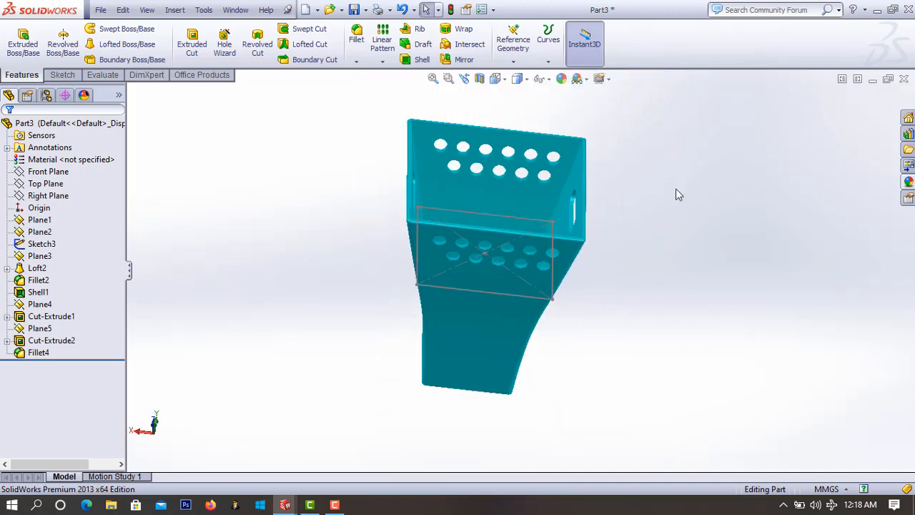
pyautogui.moveTo(668, 277)
pyautogui.mouseDown(button='middle')
pyautogui.moveTo(622, 216)
pyautogui.moveTo(621, 247)
pyautogui.moveTo(662, 278)
pyautogui.mouseUp(button='middle')
pyautogui.hotkey('ctrl', '3')
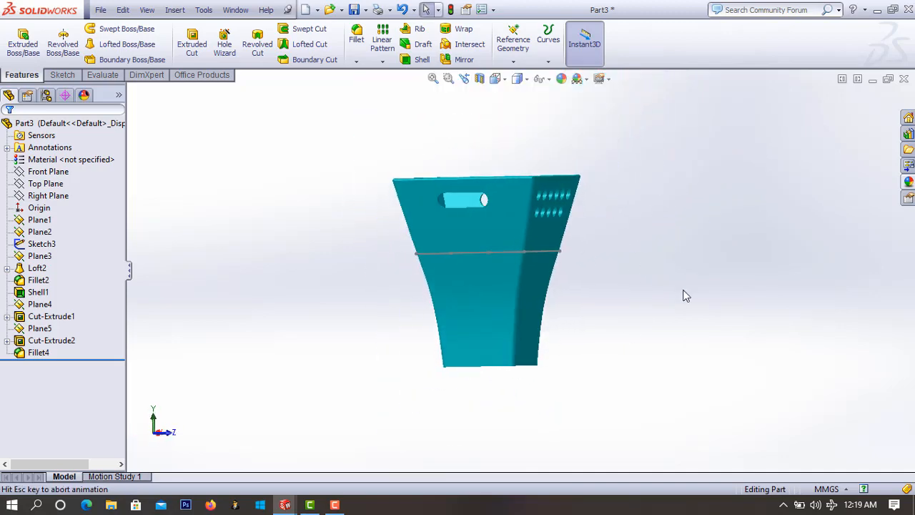
pyautogui.hotkey('ctrl', '7')
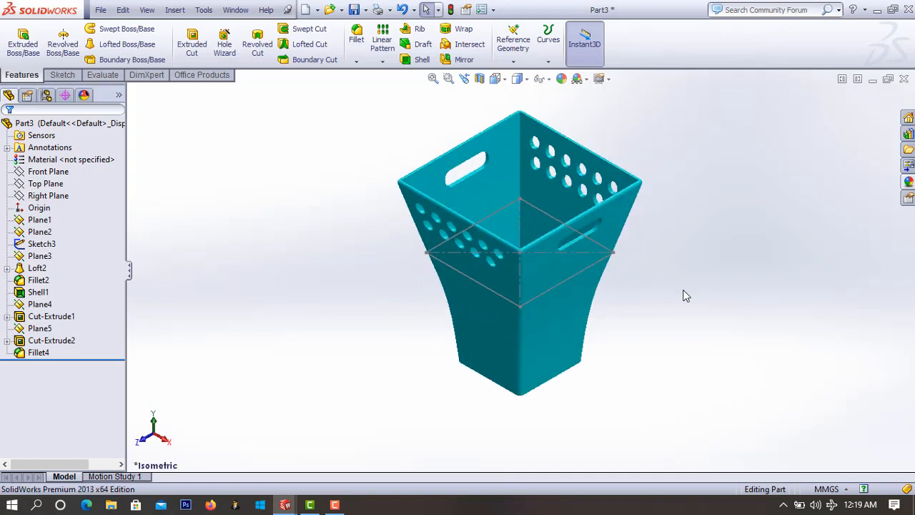
pyautogui.scroll(2, 719, 150)
pyautogui.scroll(-2, 718, 150)
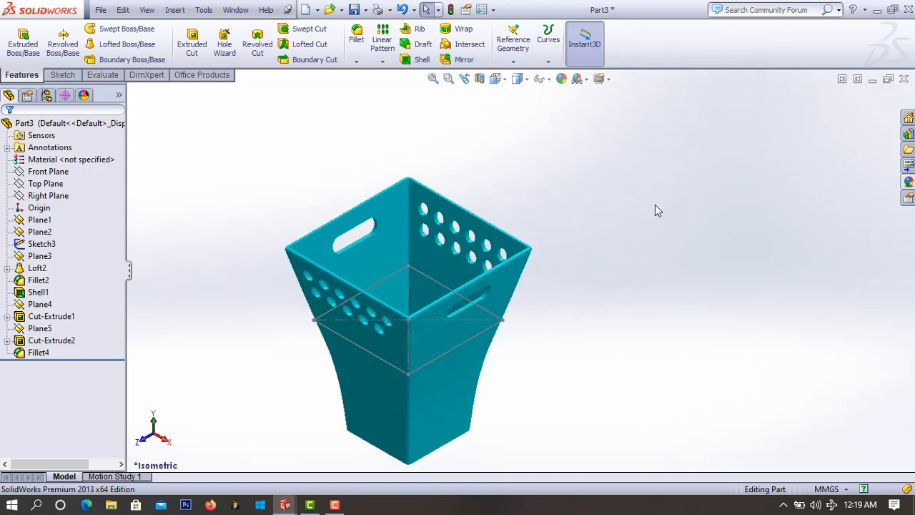
pyautogui.scroll(-1, 654, 205)
pyautogui.scroll(2, 429, 300)
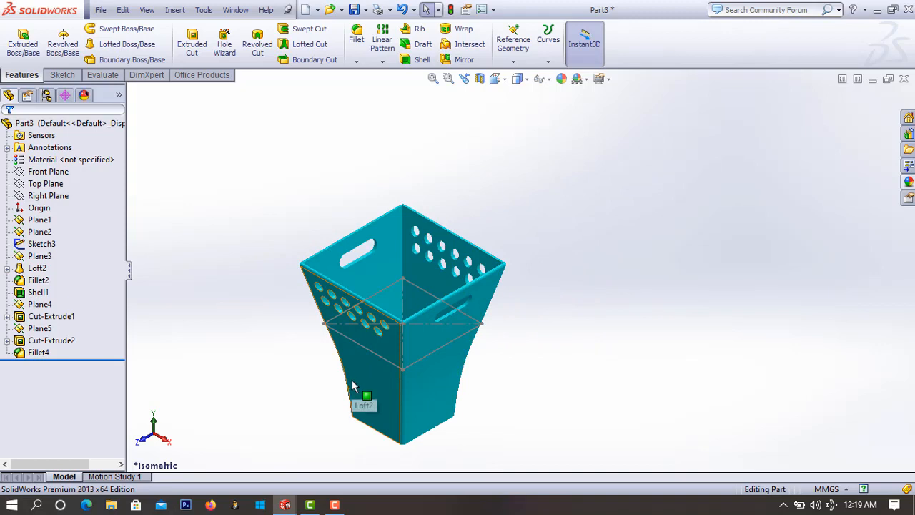
pyautogui.scroll(3, 351, 380)
pyautogui.scroll(-4, 379, 381)
pyautogui.scroll(2, 629, 239)
pyautogui.scroll(-2, 673, 200)
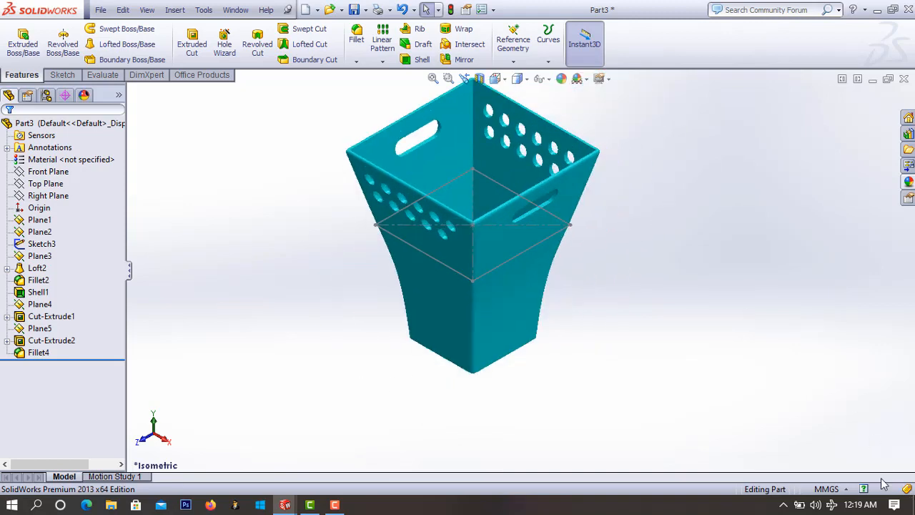
pyautogui.click(334, 505)
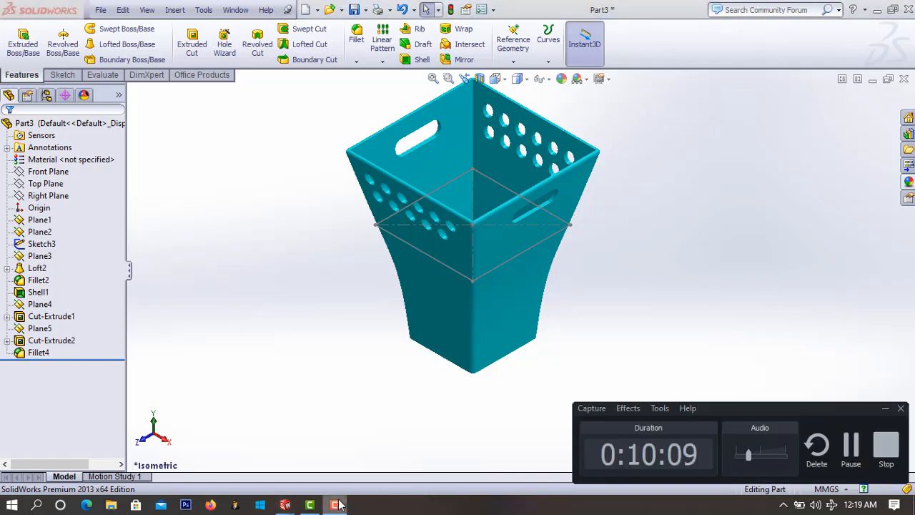